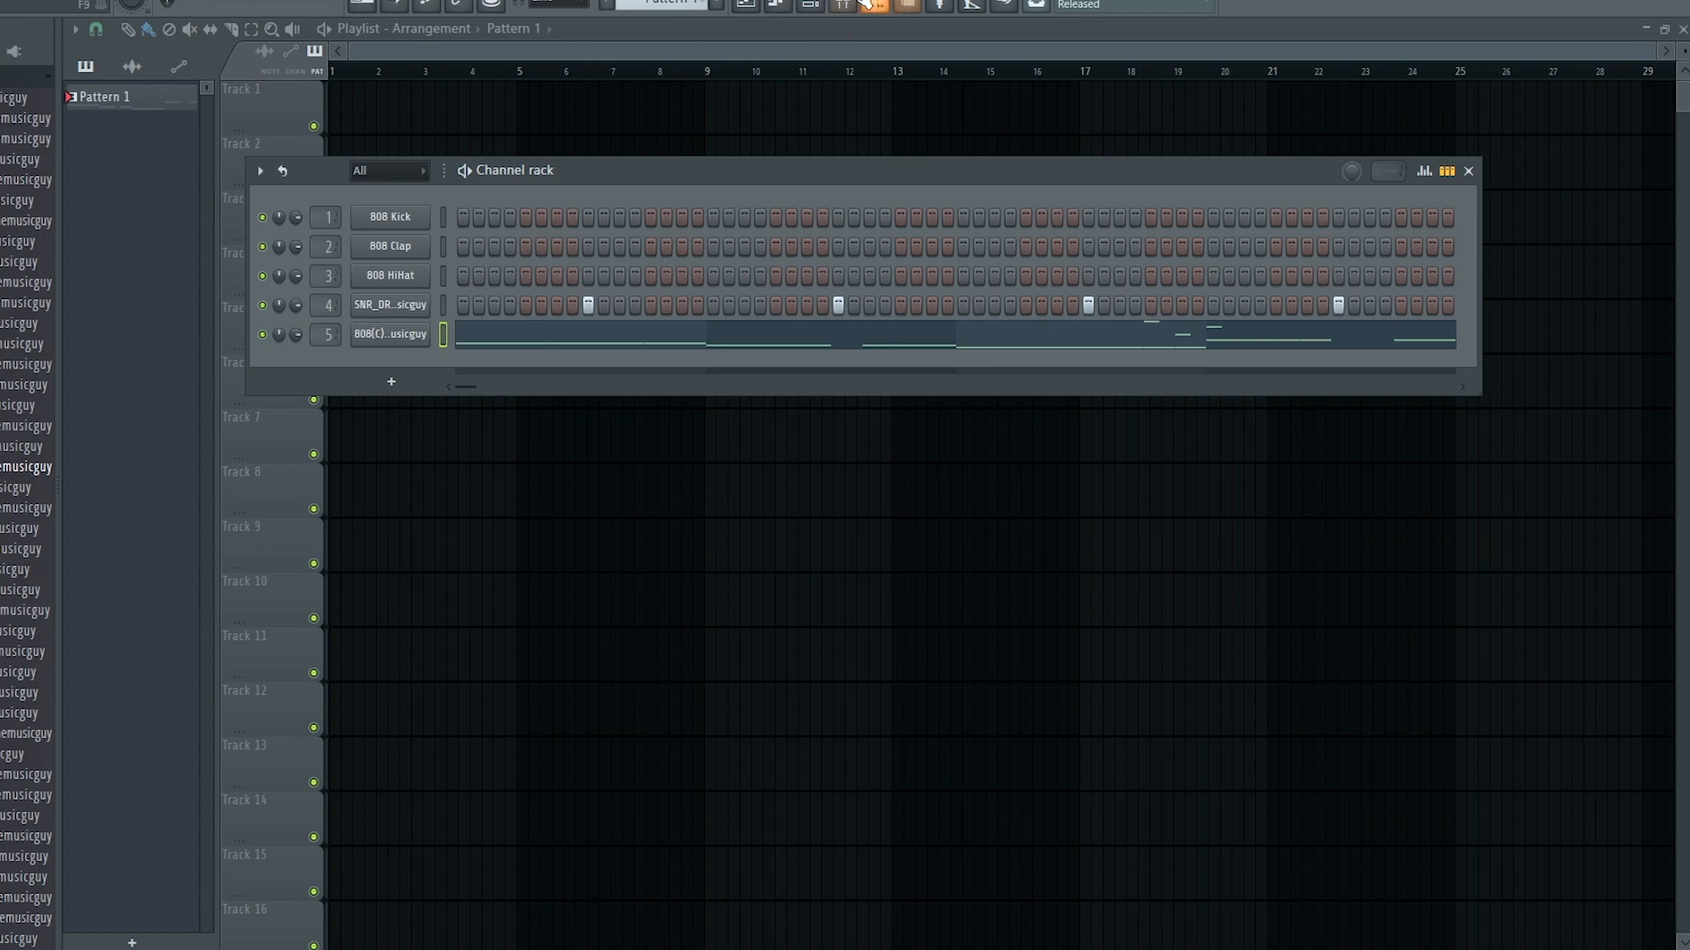
Step: Load Fruity Fast Dist into effect slot 1 of the 808's mixer track
left_click(843, 7)
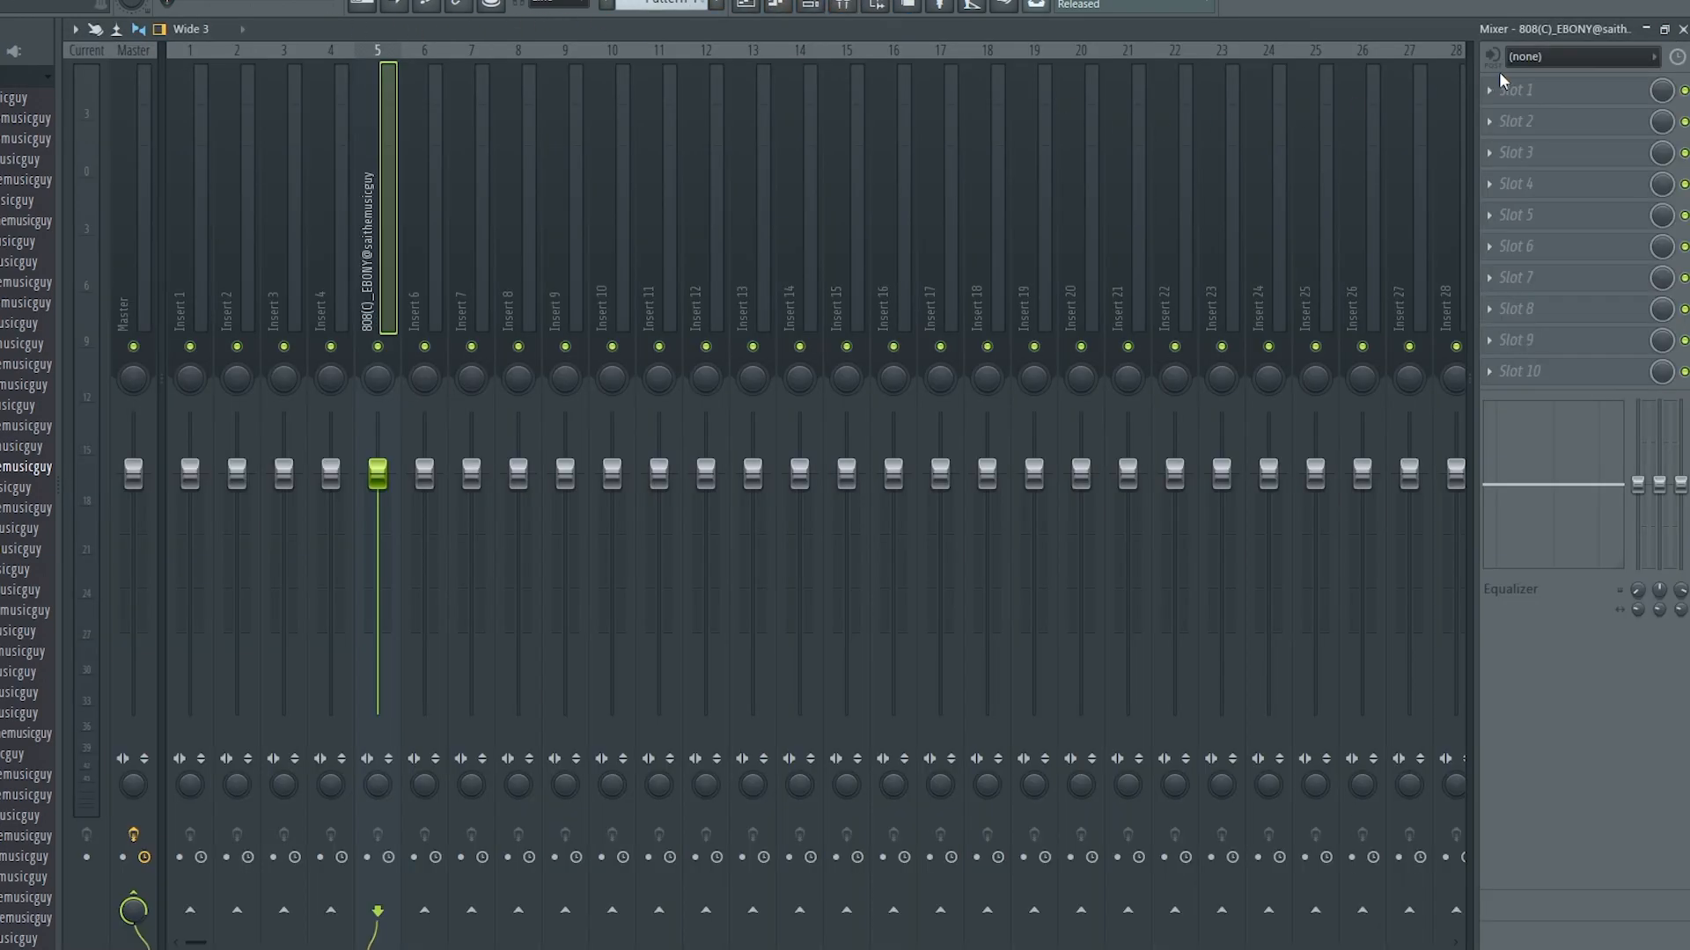
left_click(1501, 97)
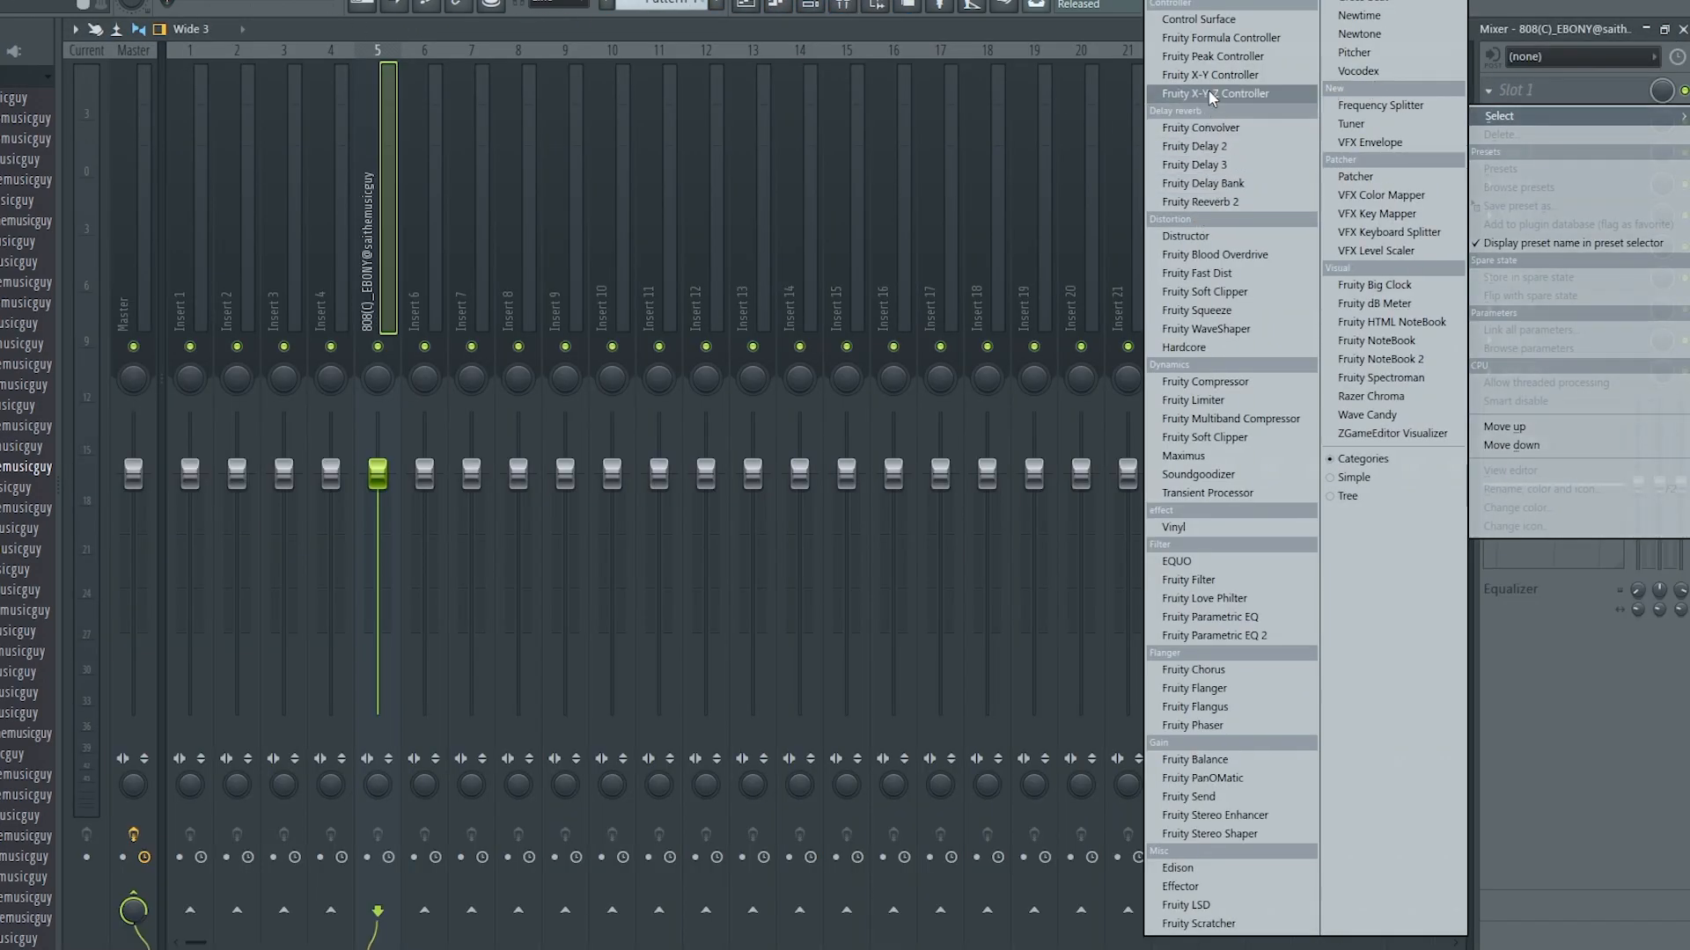
left_click(1197, 272)
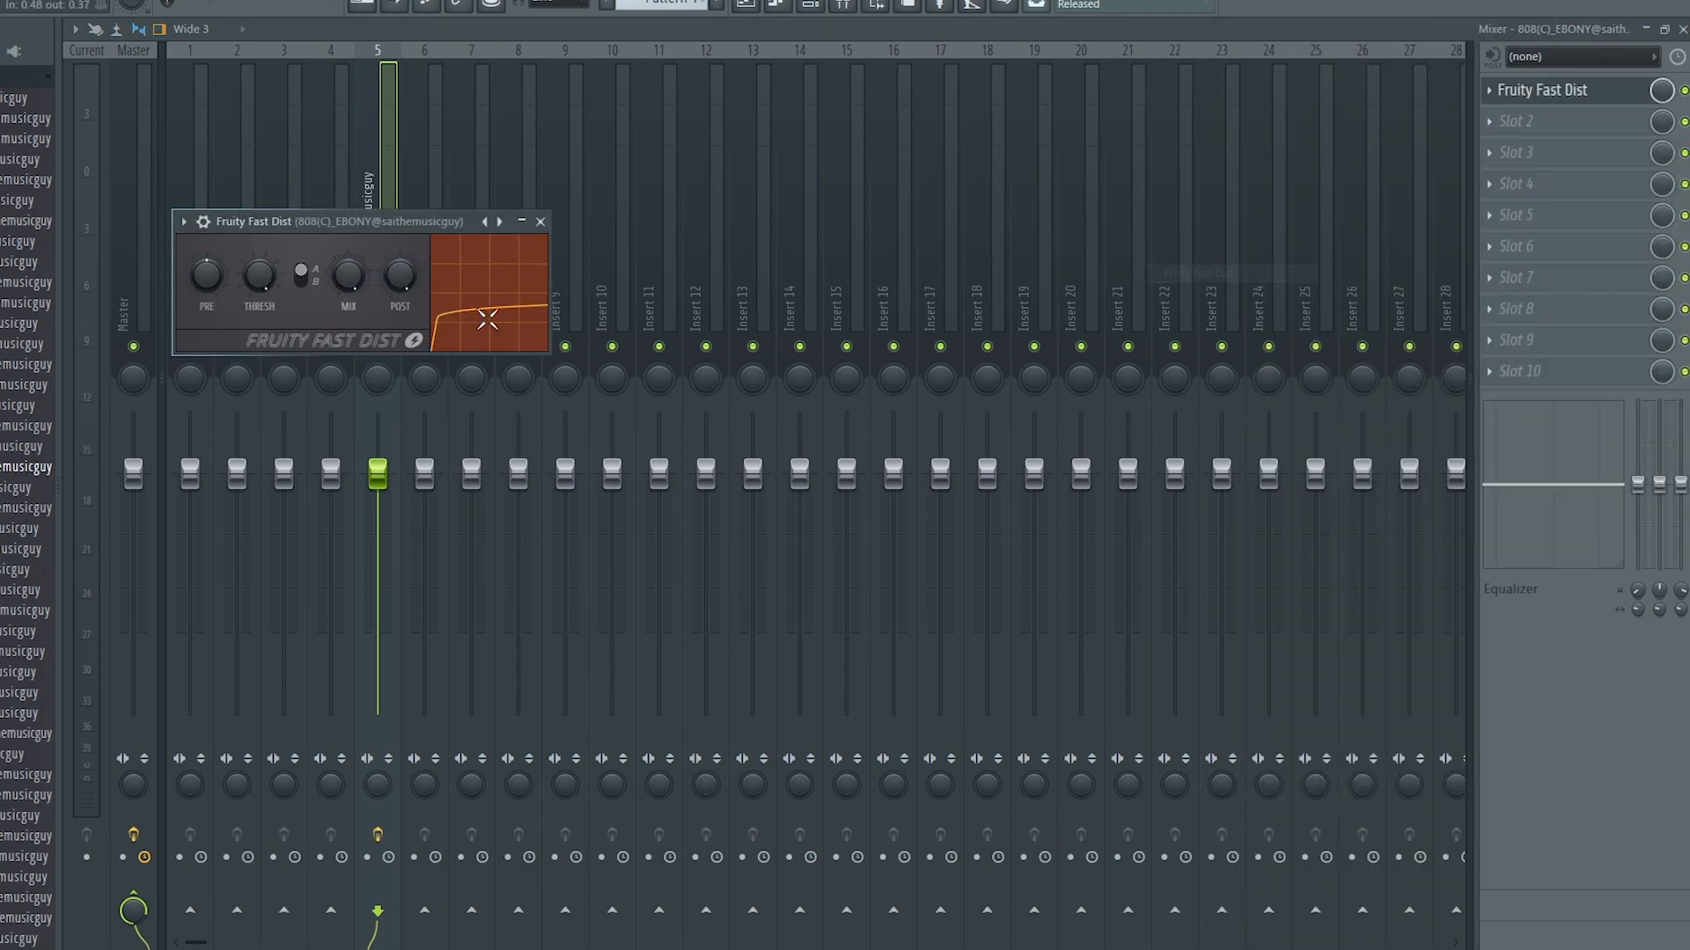
Step: Compare distortion types A and B in Fruity Fast Dist, and lower the effect's mix level in its slot
left_click(302, 279)
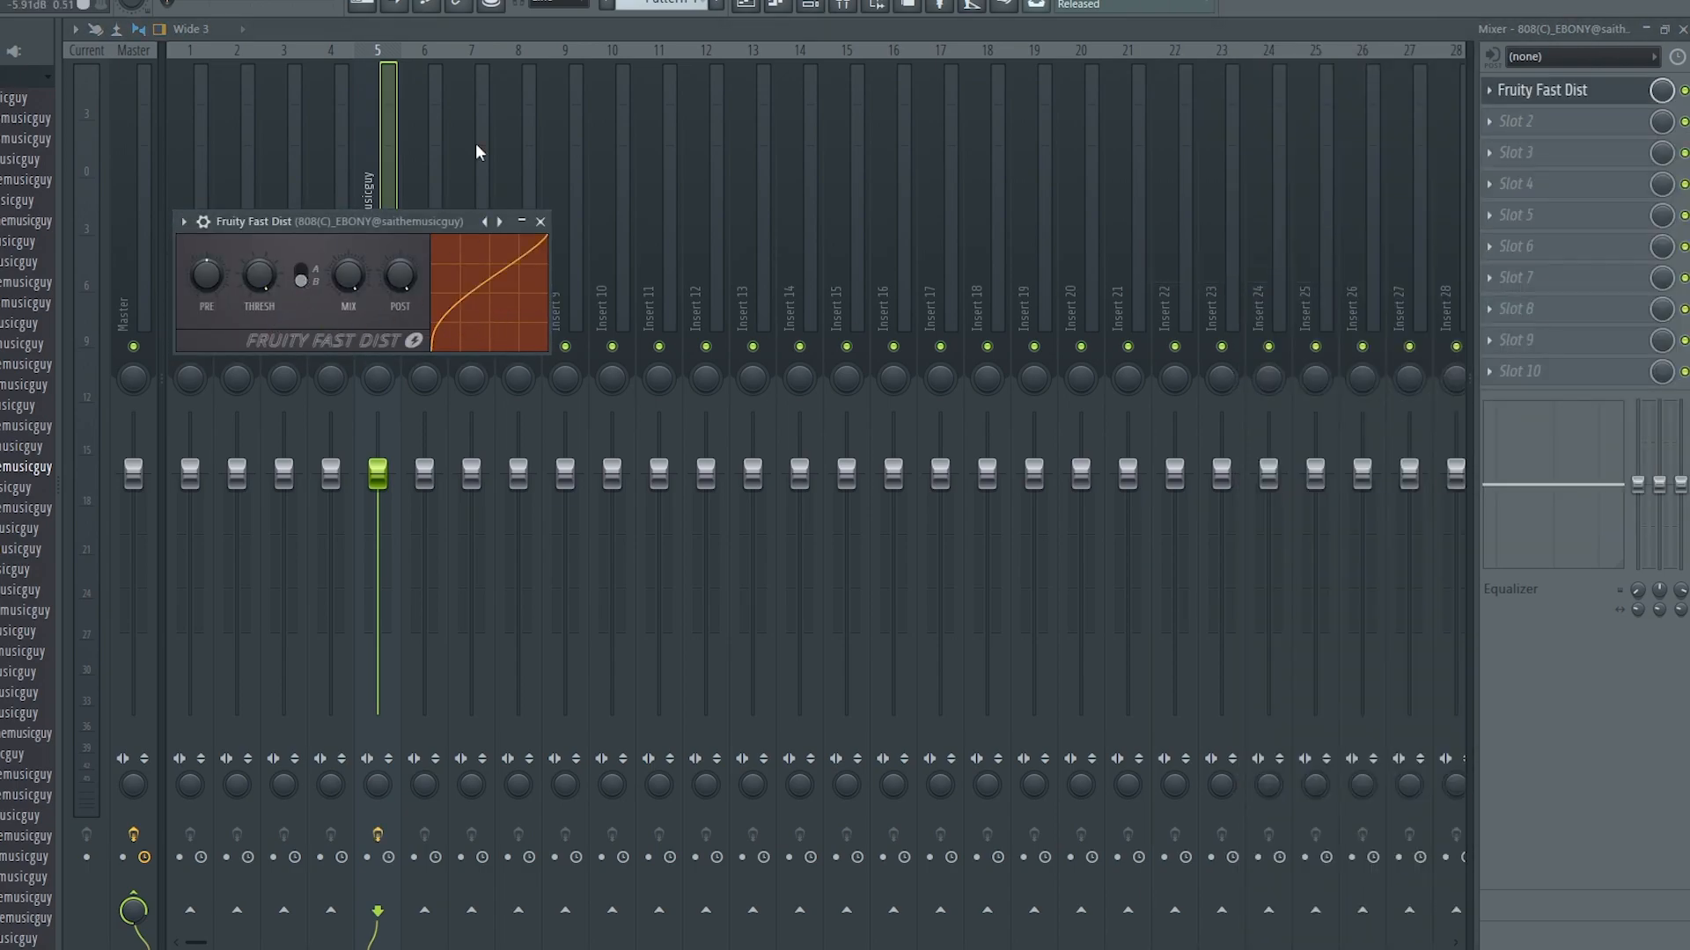
left_click(302, 275)
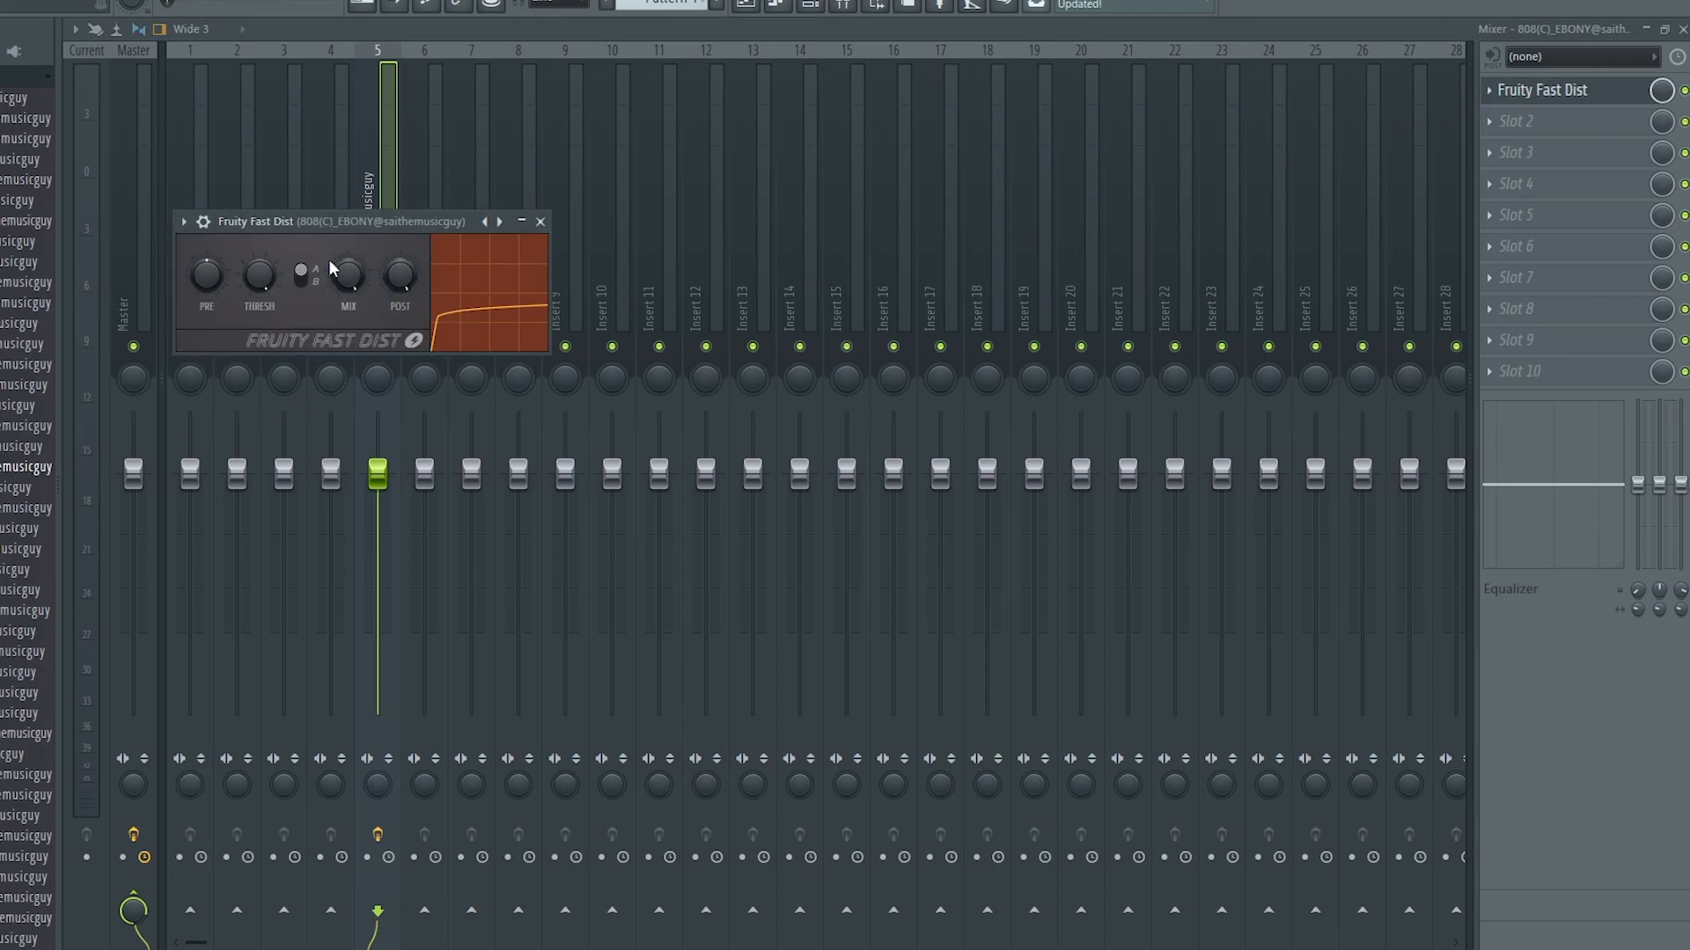
left_click(303, 277)
left_click_drag(1661, 90, 1661, 93)
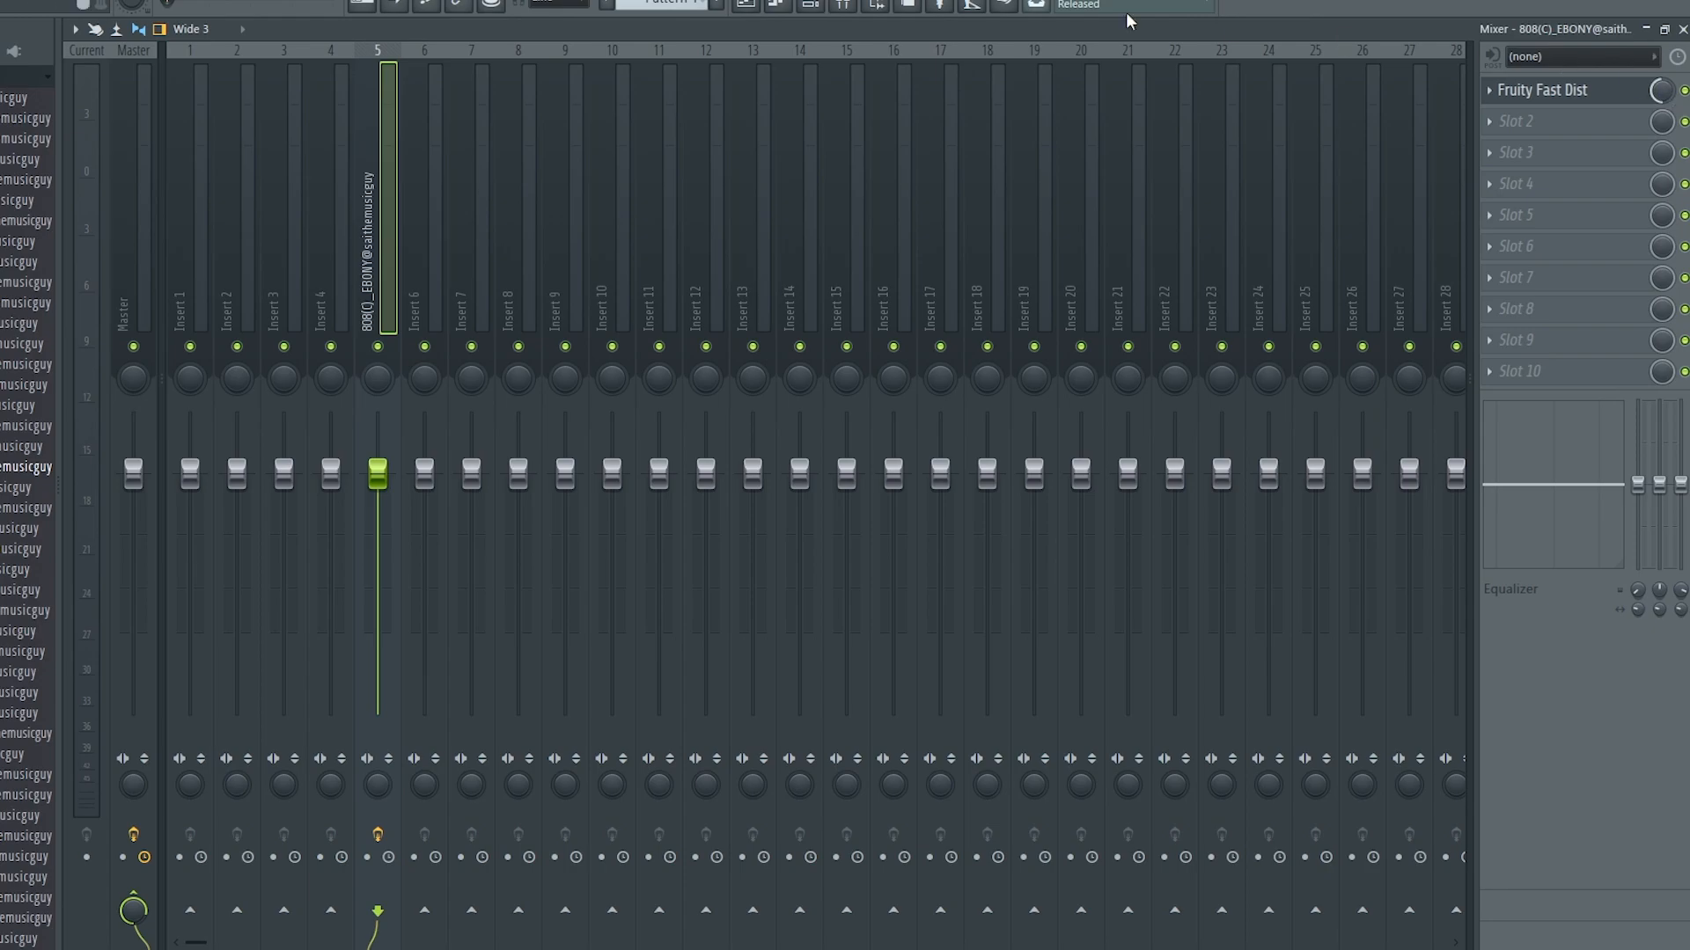
Step: Play the pattern with Fruity Fast Dist bypassed to hear the dry 808
left_click(809, 5)
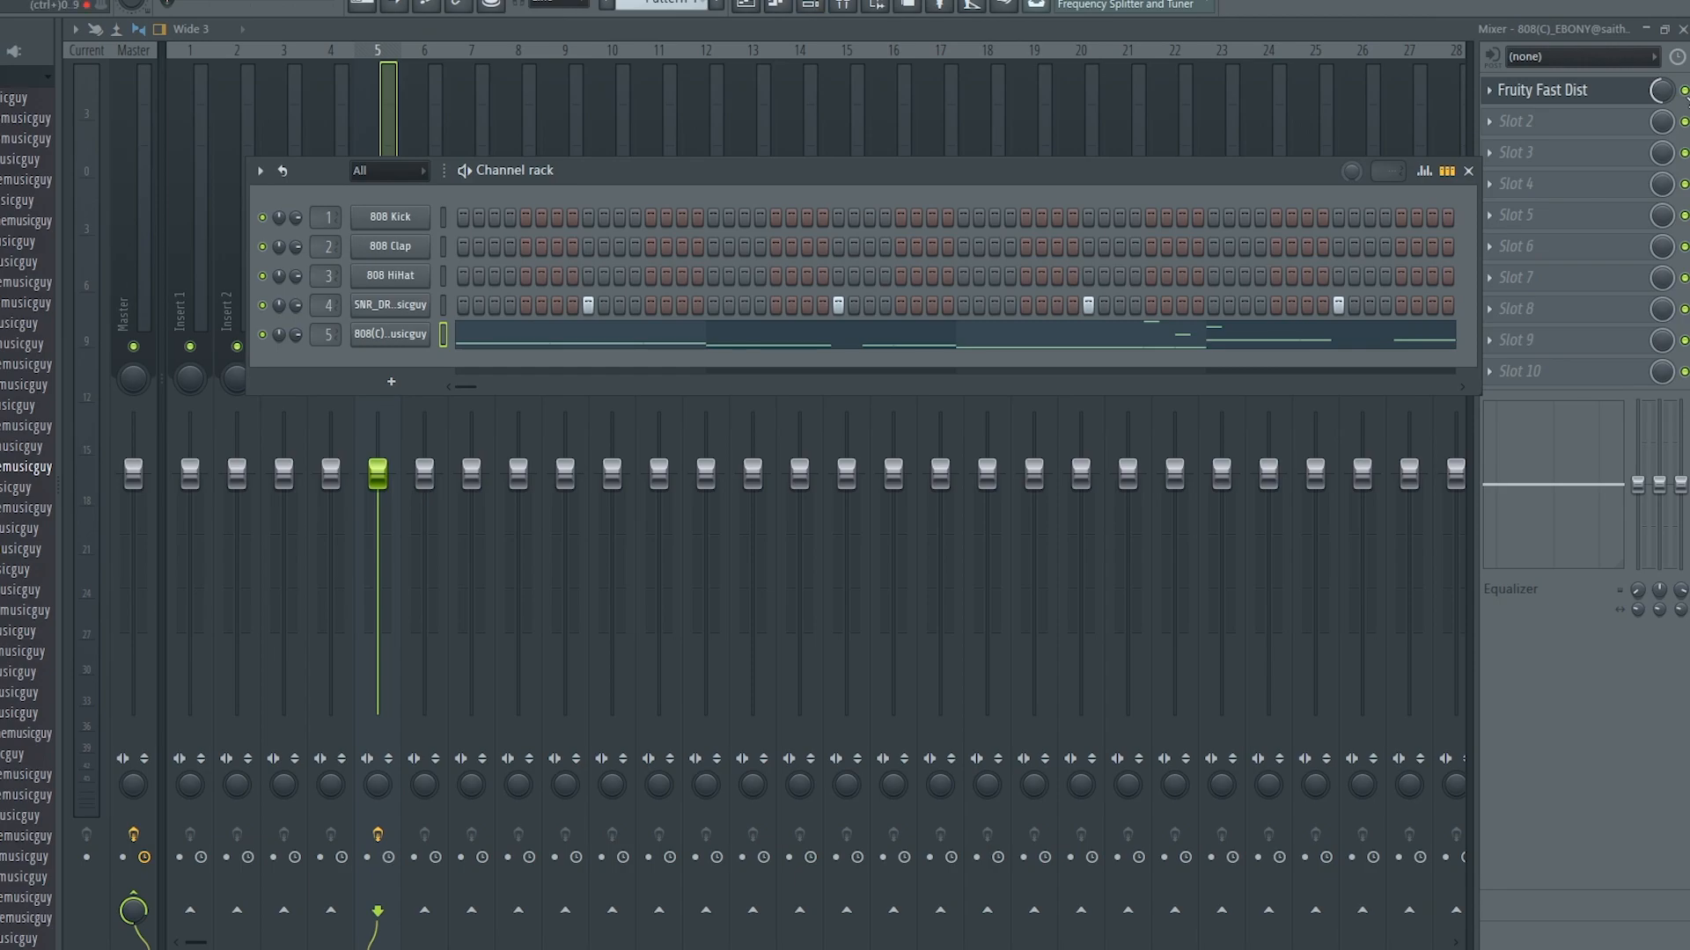
key("F6")
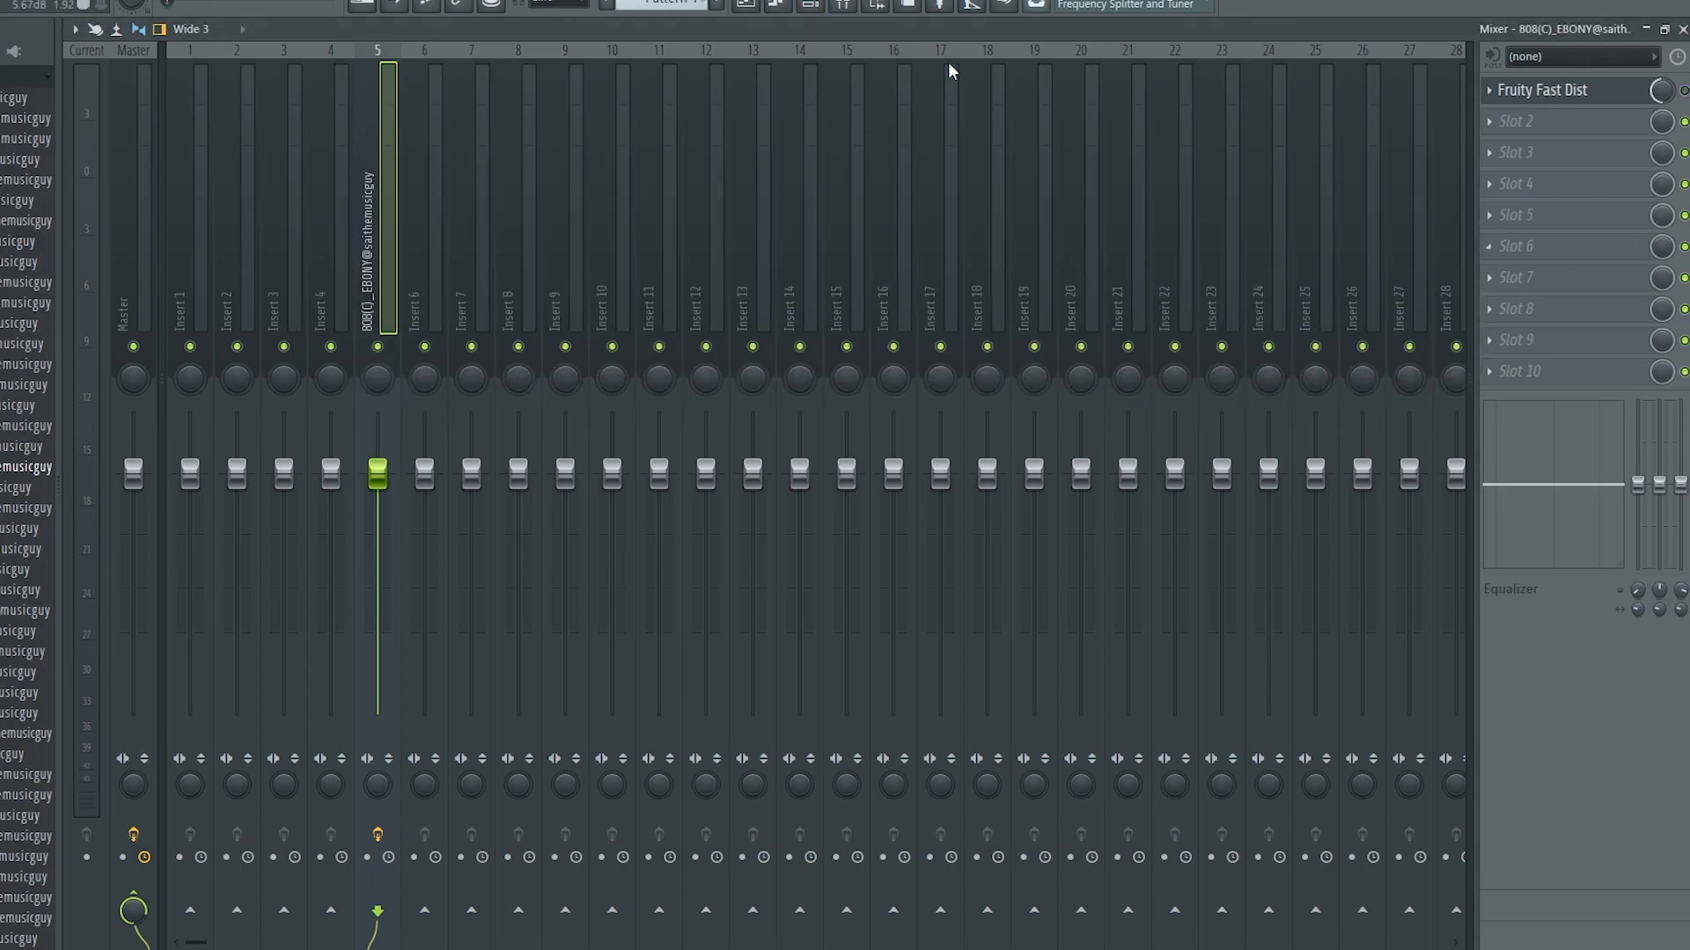
key("space")
left_click(811, 7)
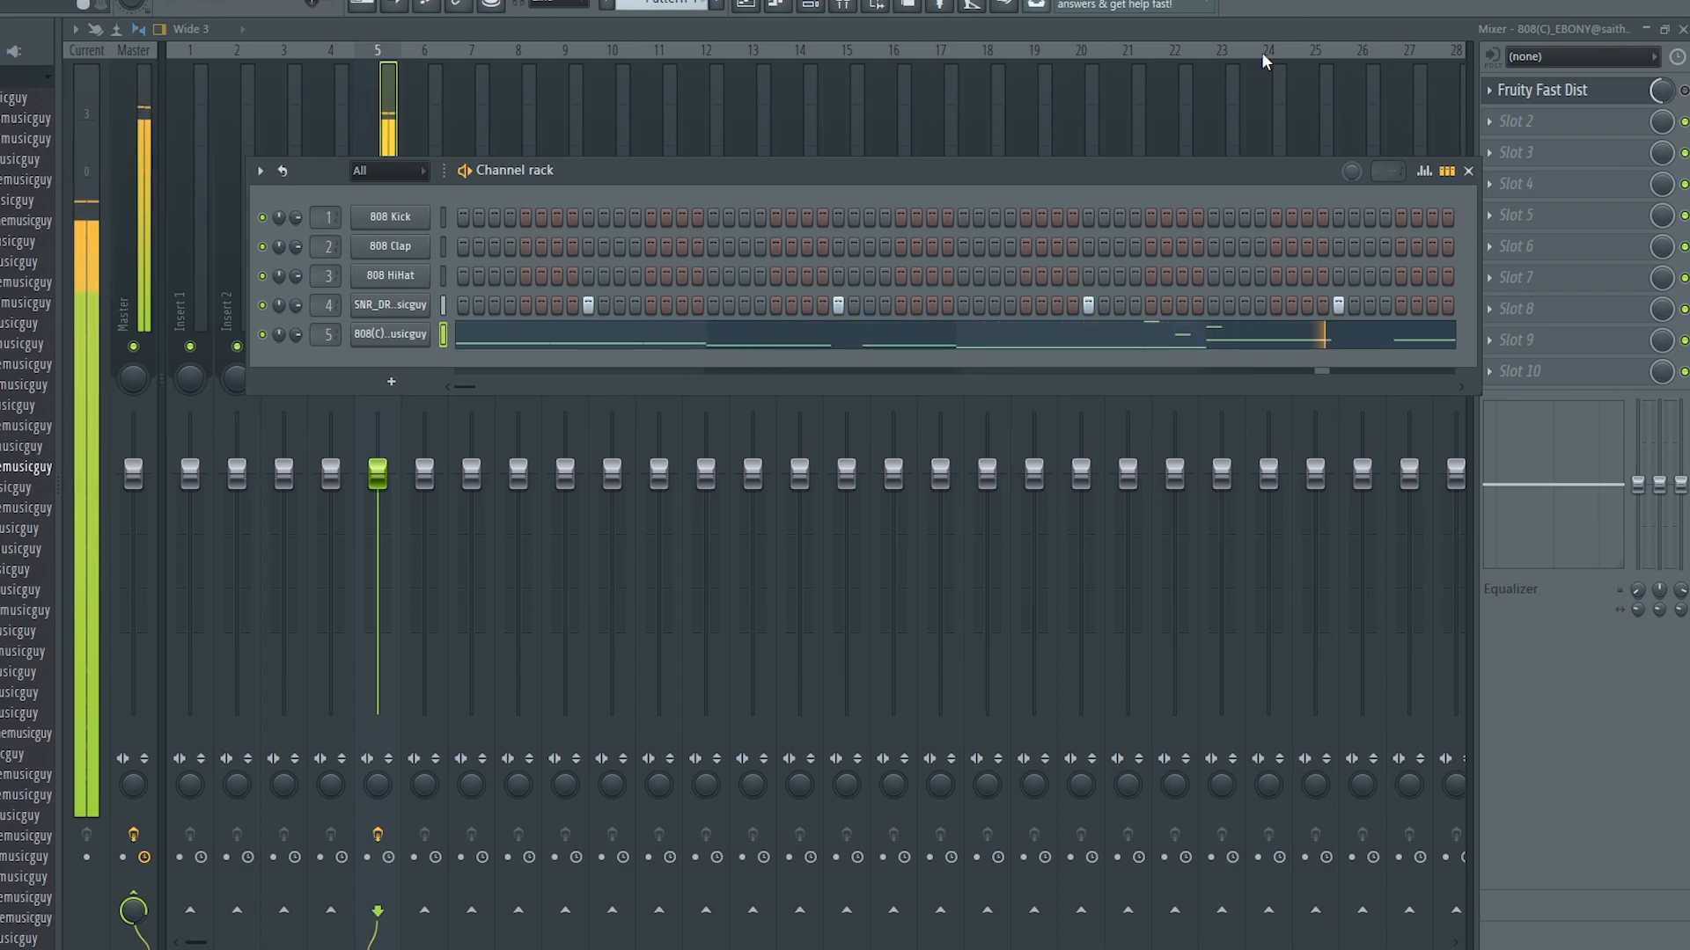
key("space")
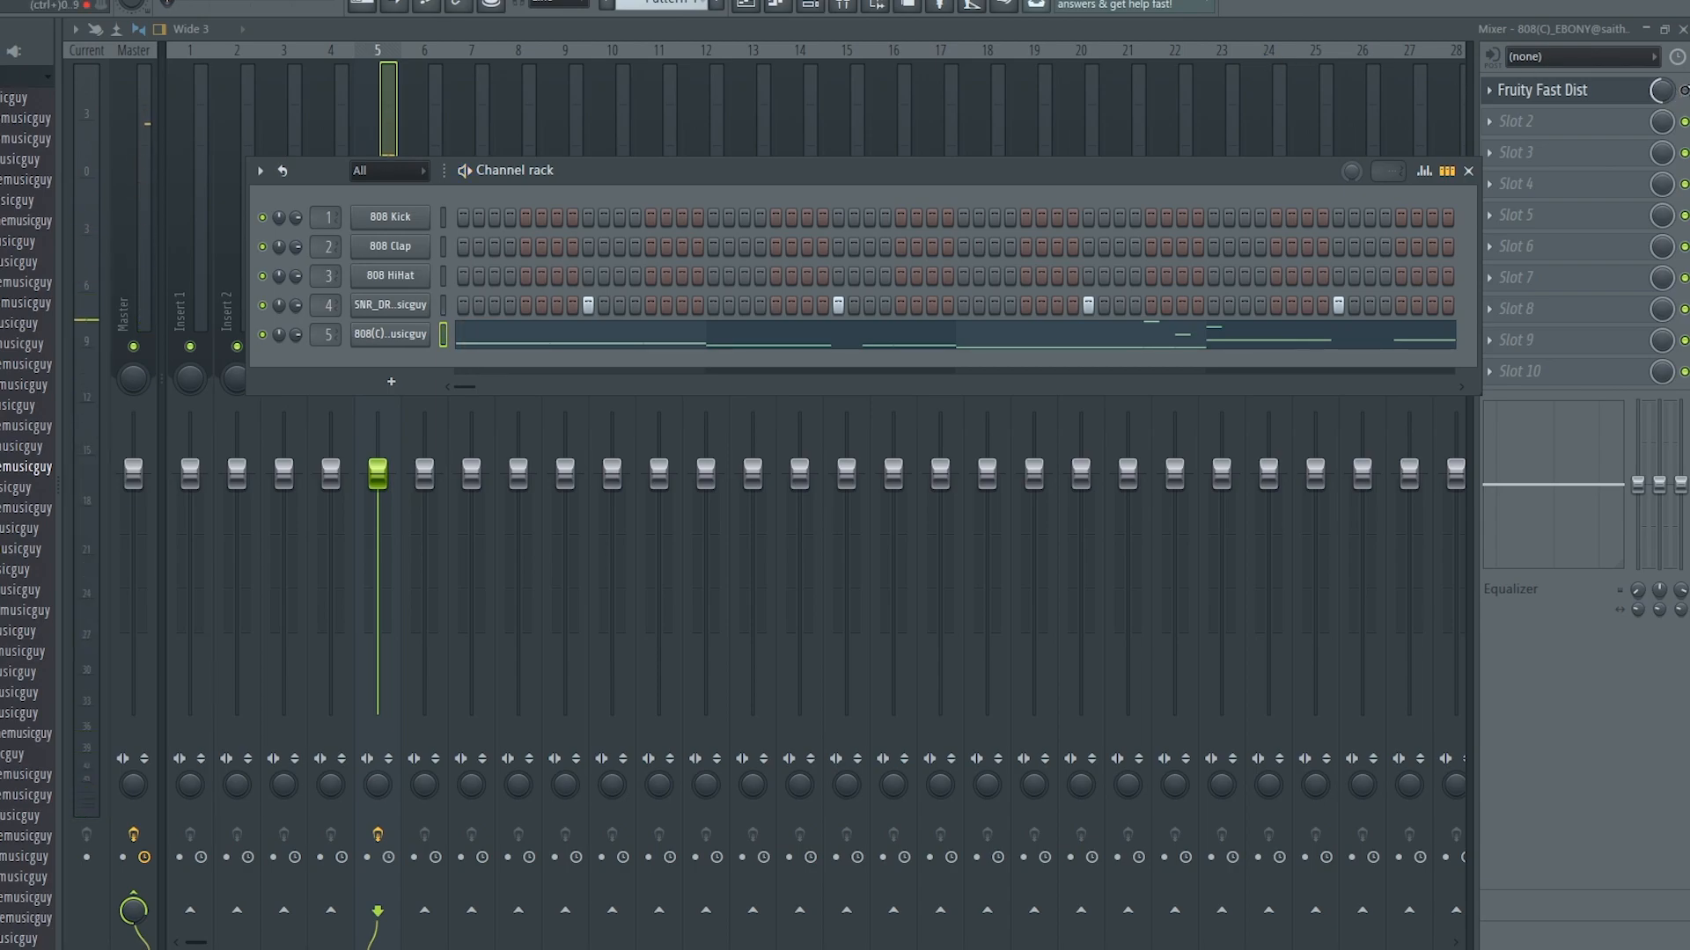
Step: Re-enable Fruity Fast Dist and reduce its slot mix level close to minimum while auditioning the pattern
left_click(1685, 90)
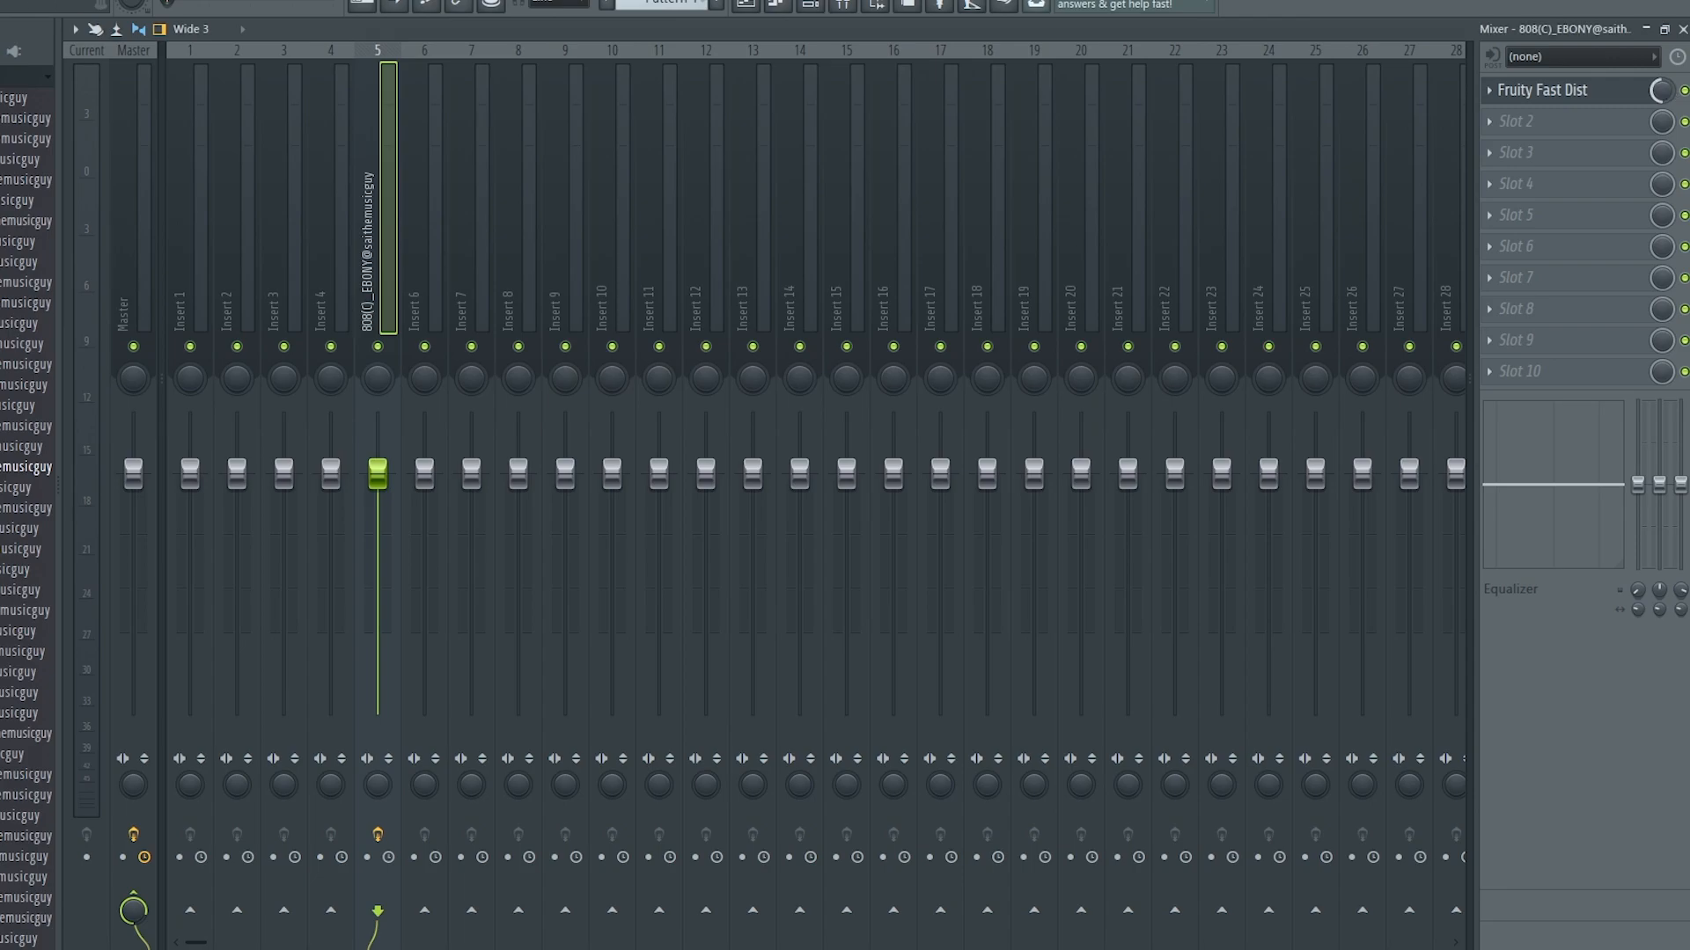
key("space")
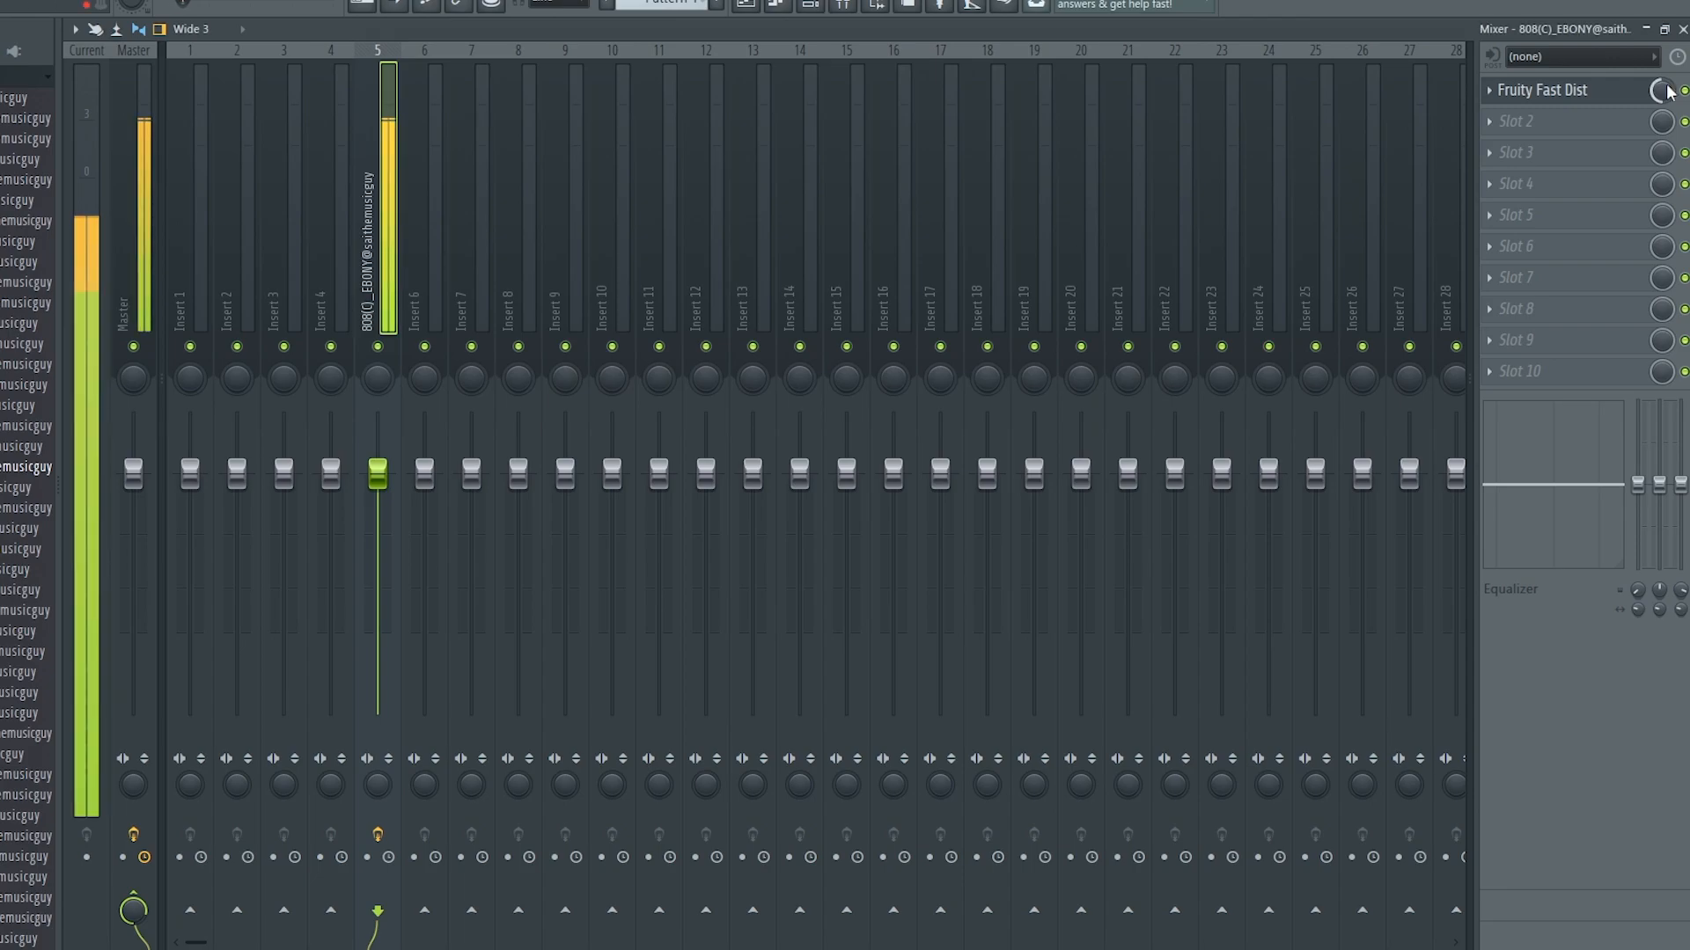
key("space")
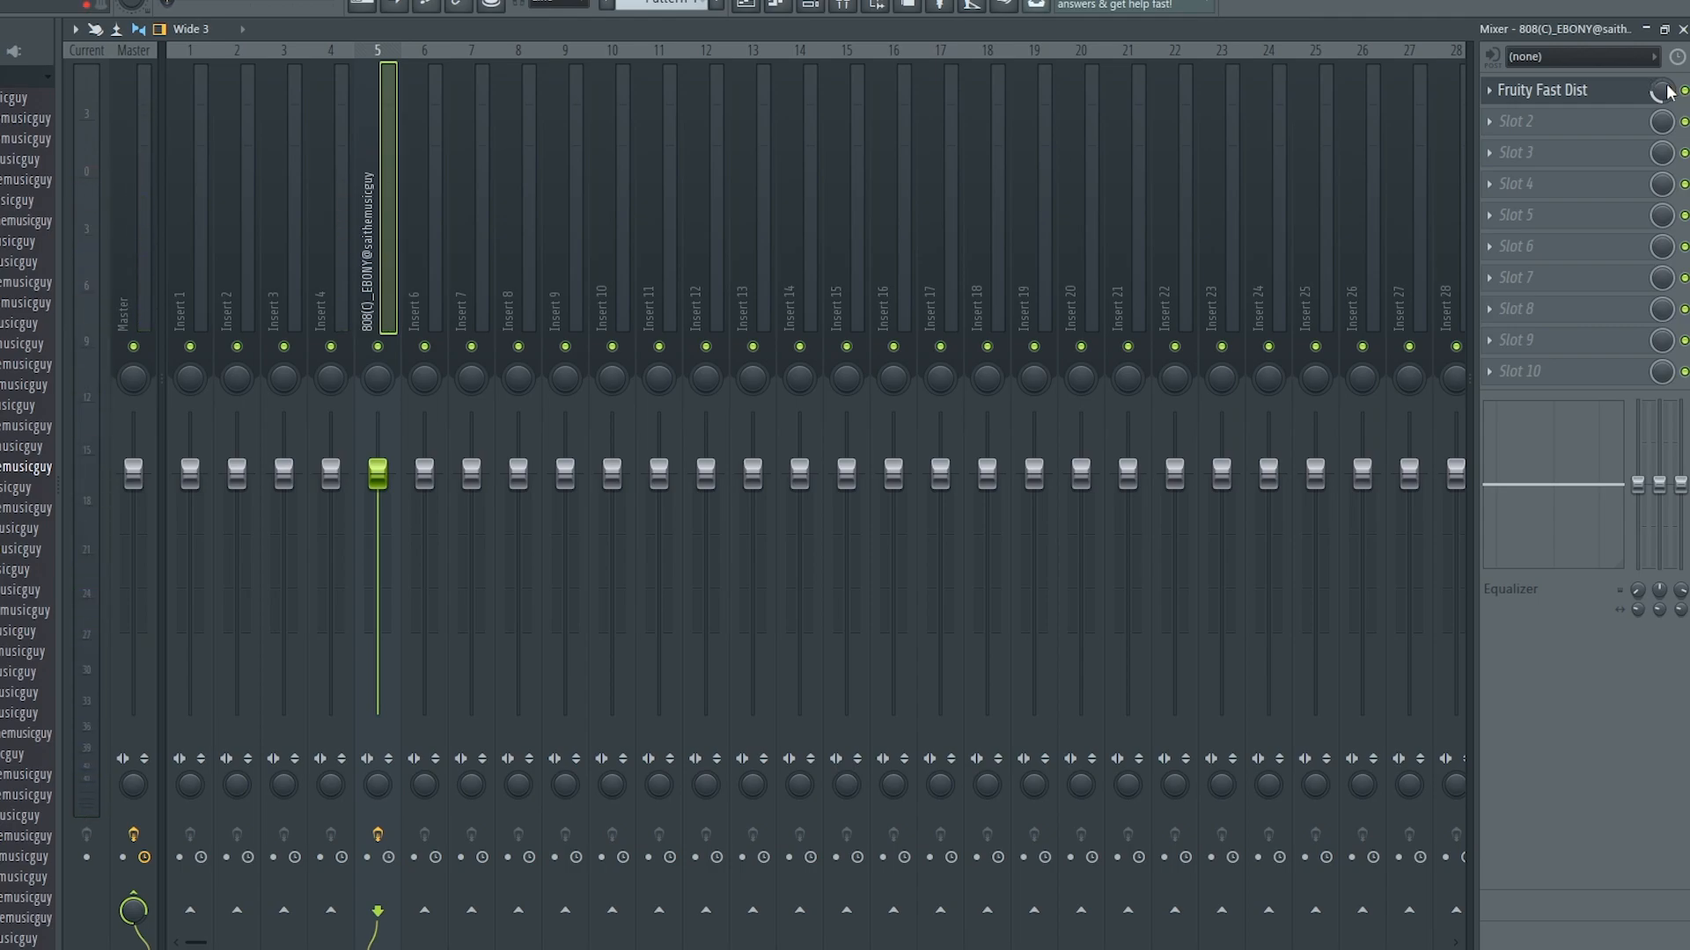
key("space")
left_click_drag(1662, 90, 1662, 97)
key("space")
key("space")
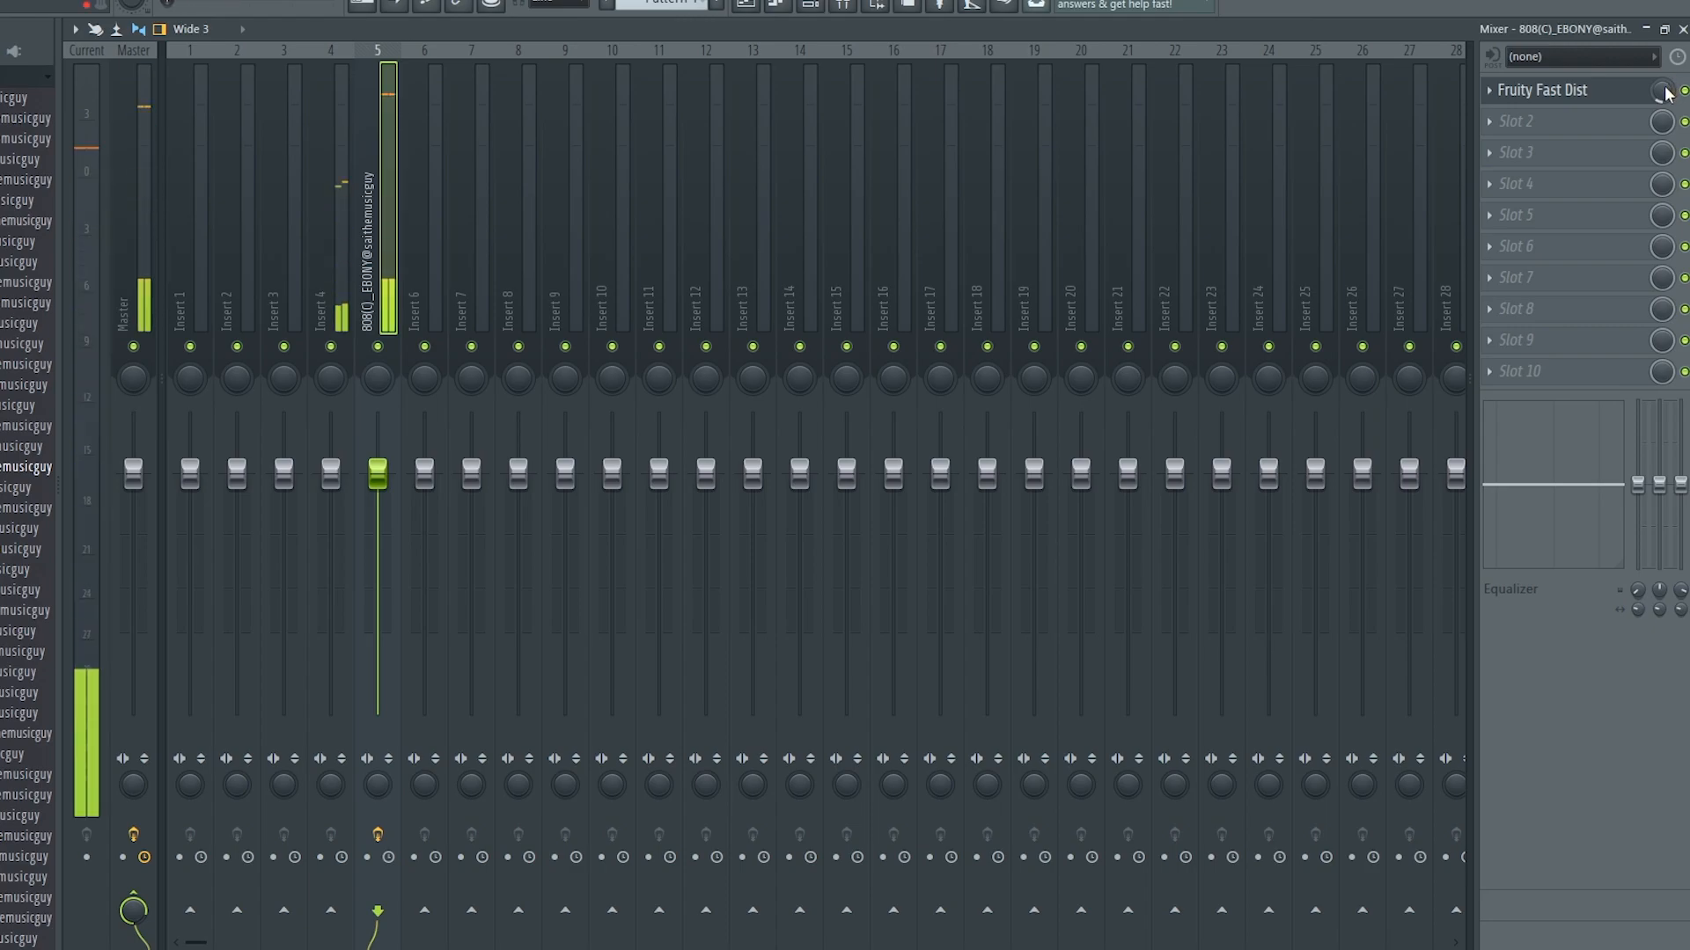
left_click_drag(1664, 94, 1664, 99)
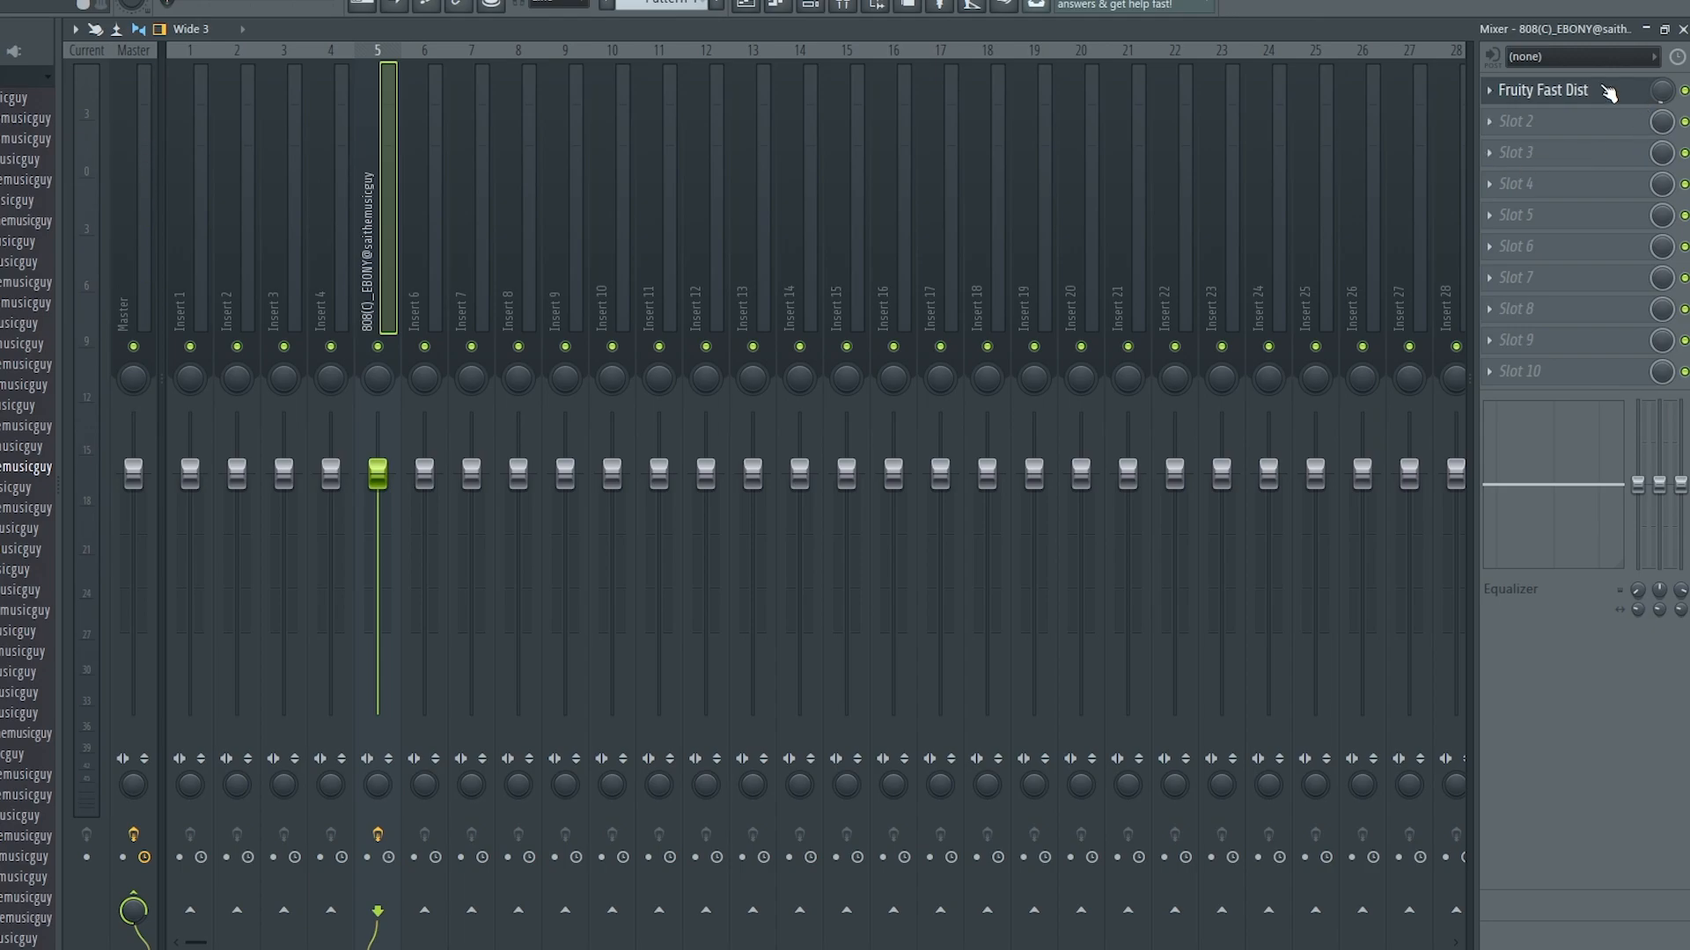
Step: Load Fruity Parametric EQ 2 into slot 3 of the 808's track and play the pattern to check its spectrum
left_click(1516, 154)
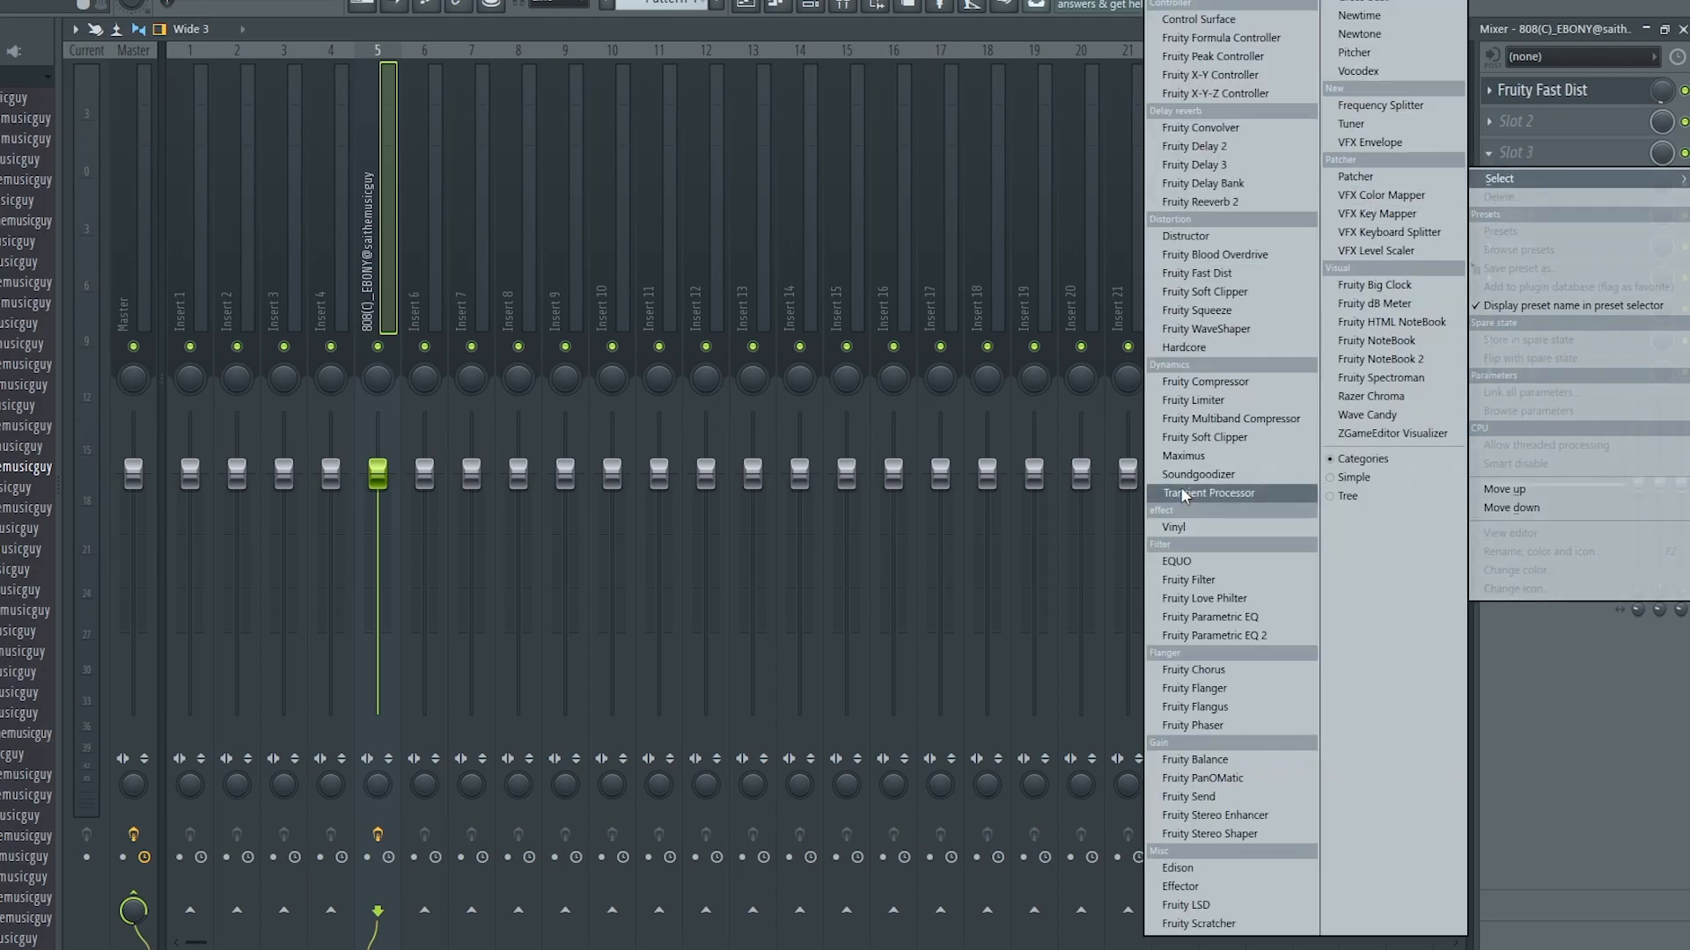
left_click(1291, 637)
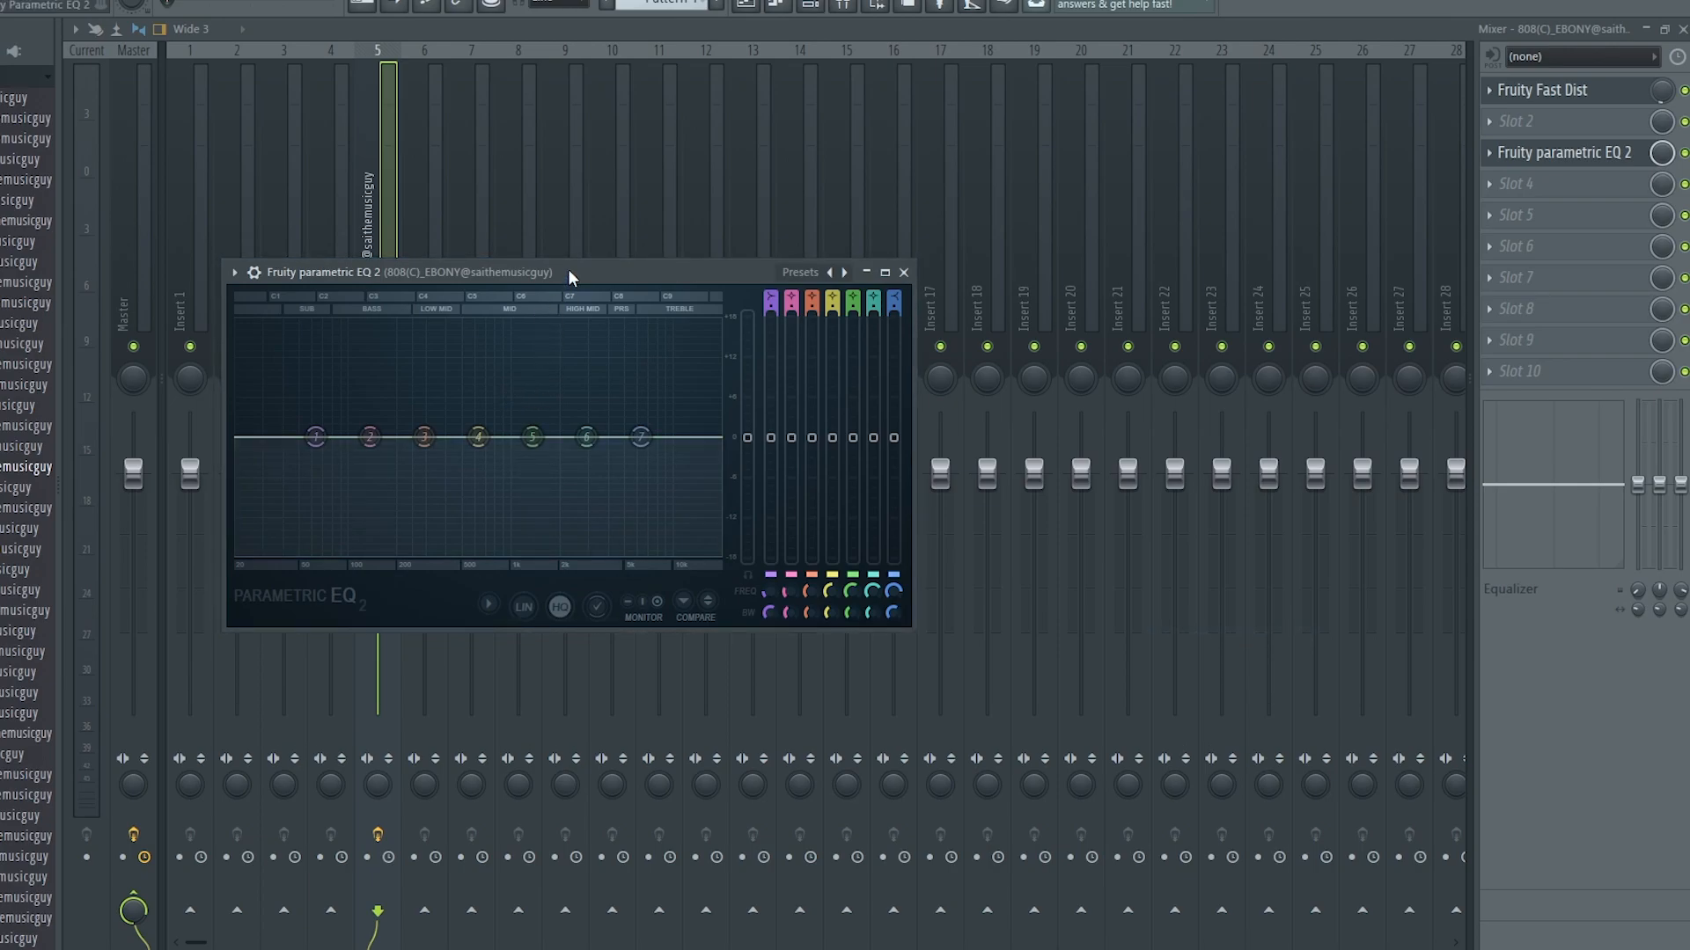
left_click_drag(573, 272, 643, 167)
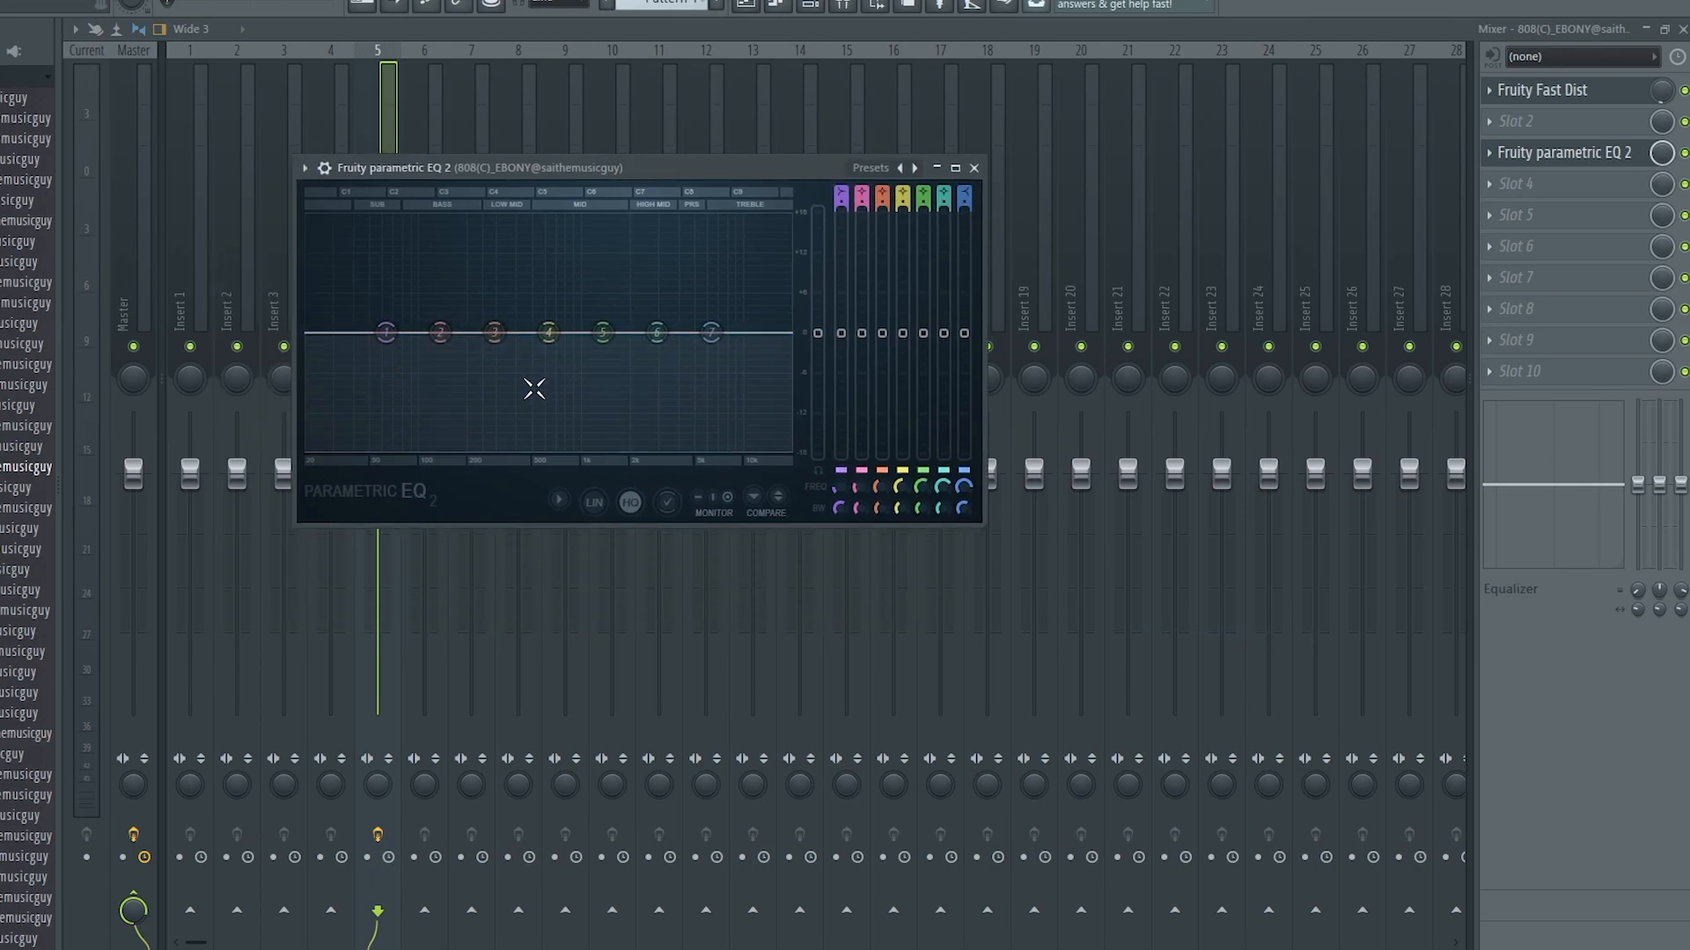
key("space")
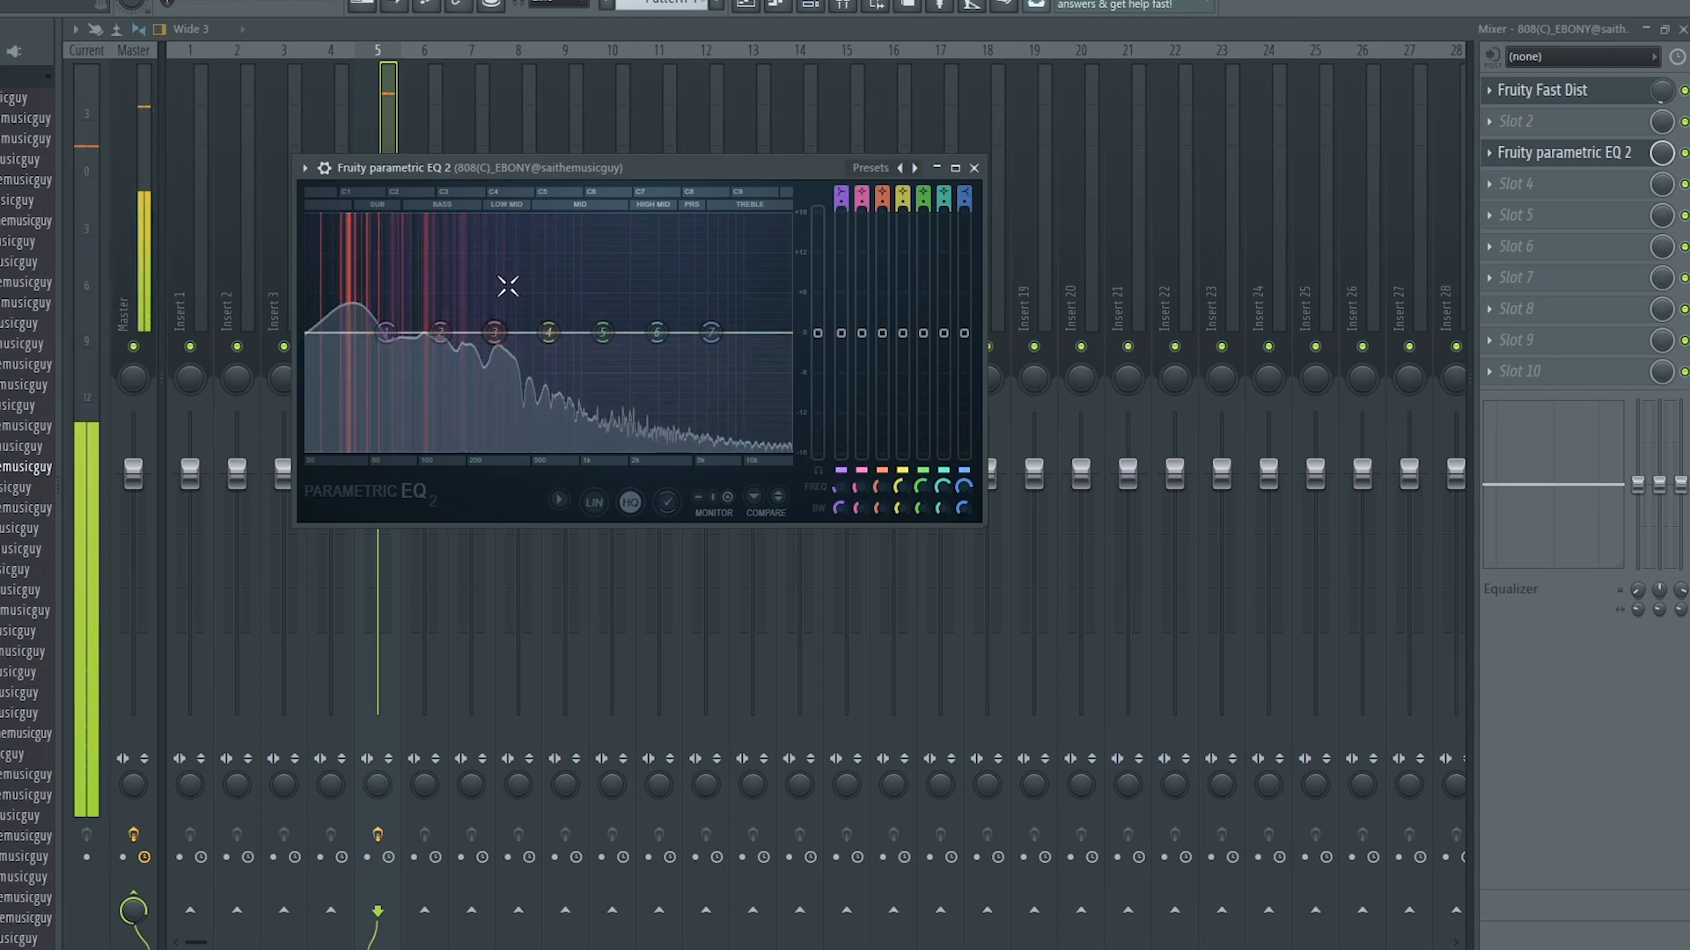
key("space")
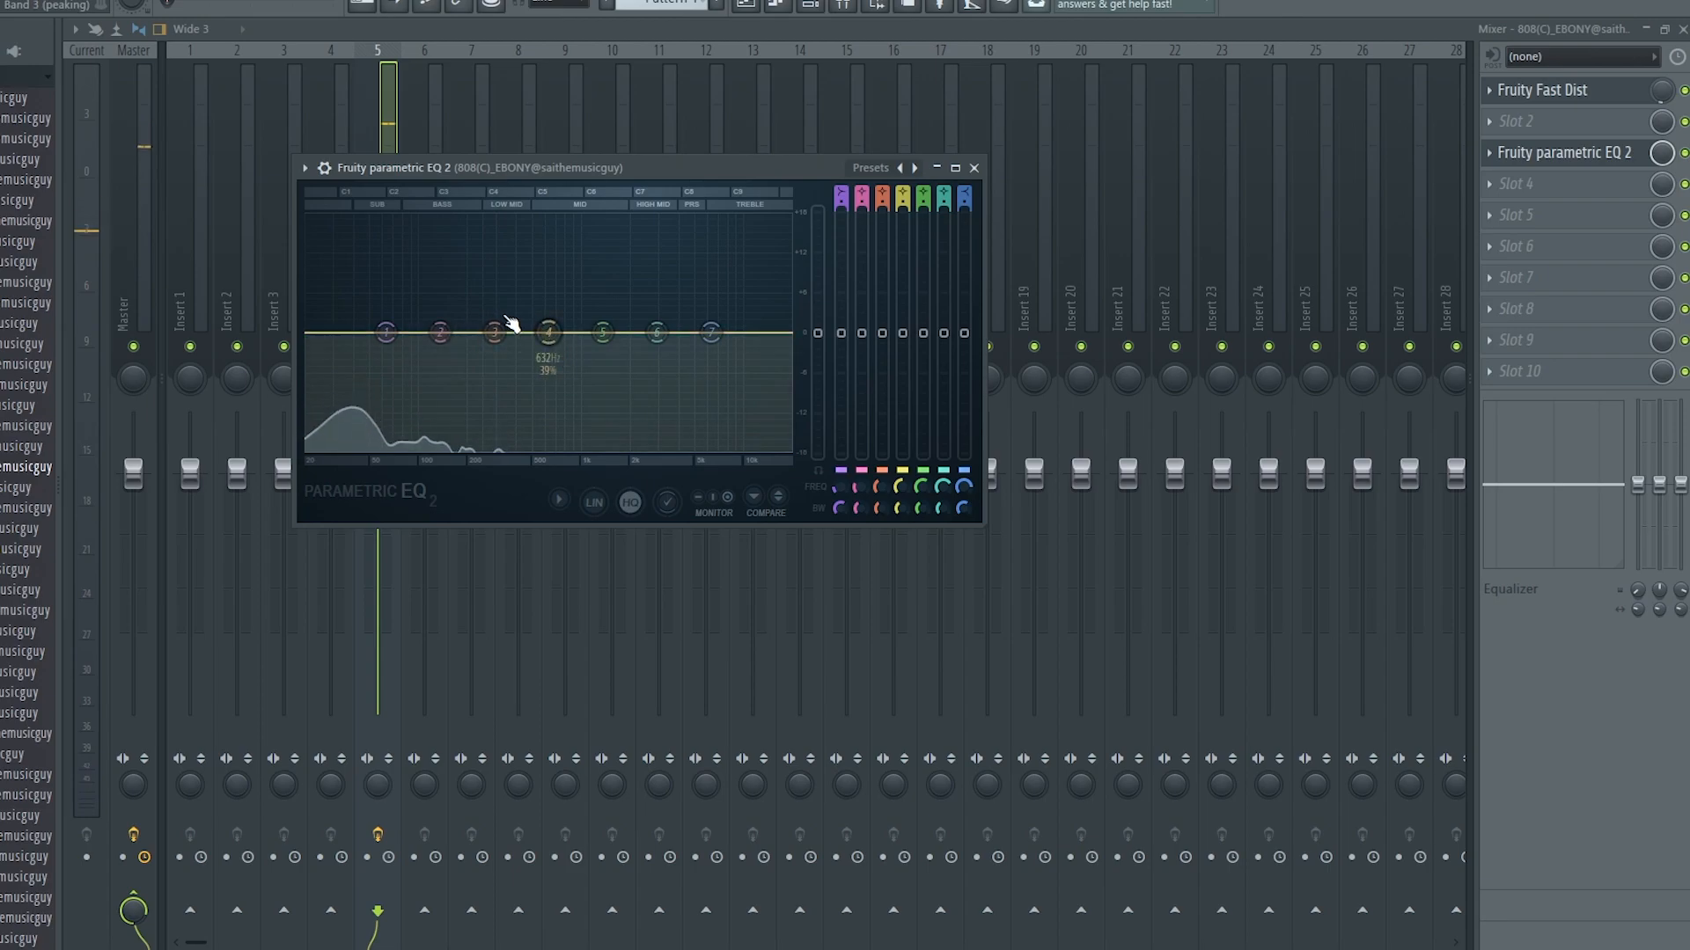
Step: Boost EQ band 3 in the low mids and band 6 in the high mids while the pattern plays
mouse_move(494, 332)
left_mouse_down()
mouse_move(517, 332)
mouse_move(510, 295)
mouse_move(509, 327)
mouse_move(512, 295)
mouse_move(508, 313)
left_mouse_up()
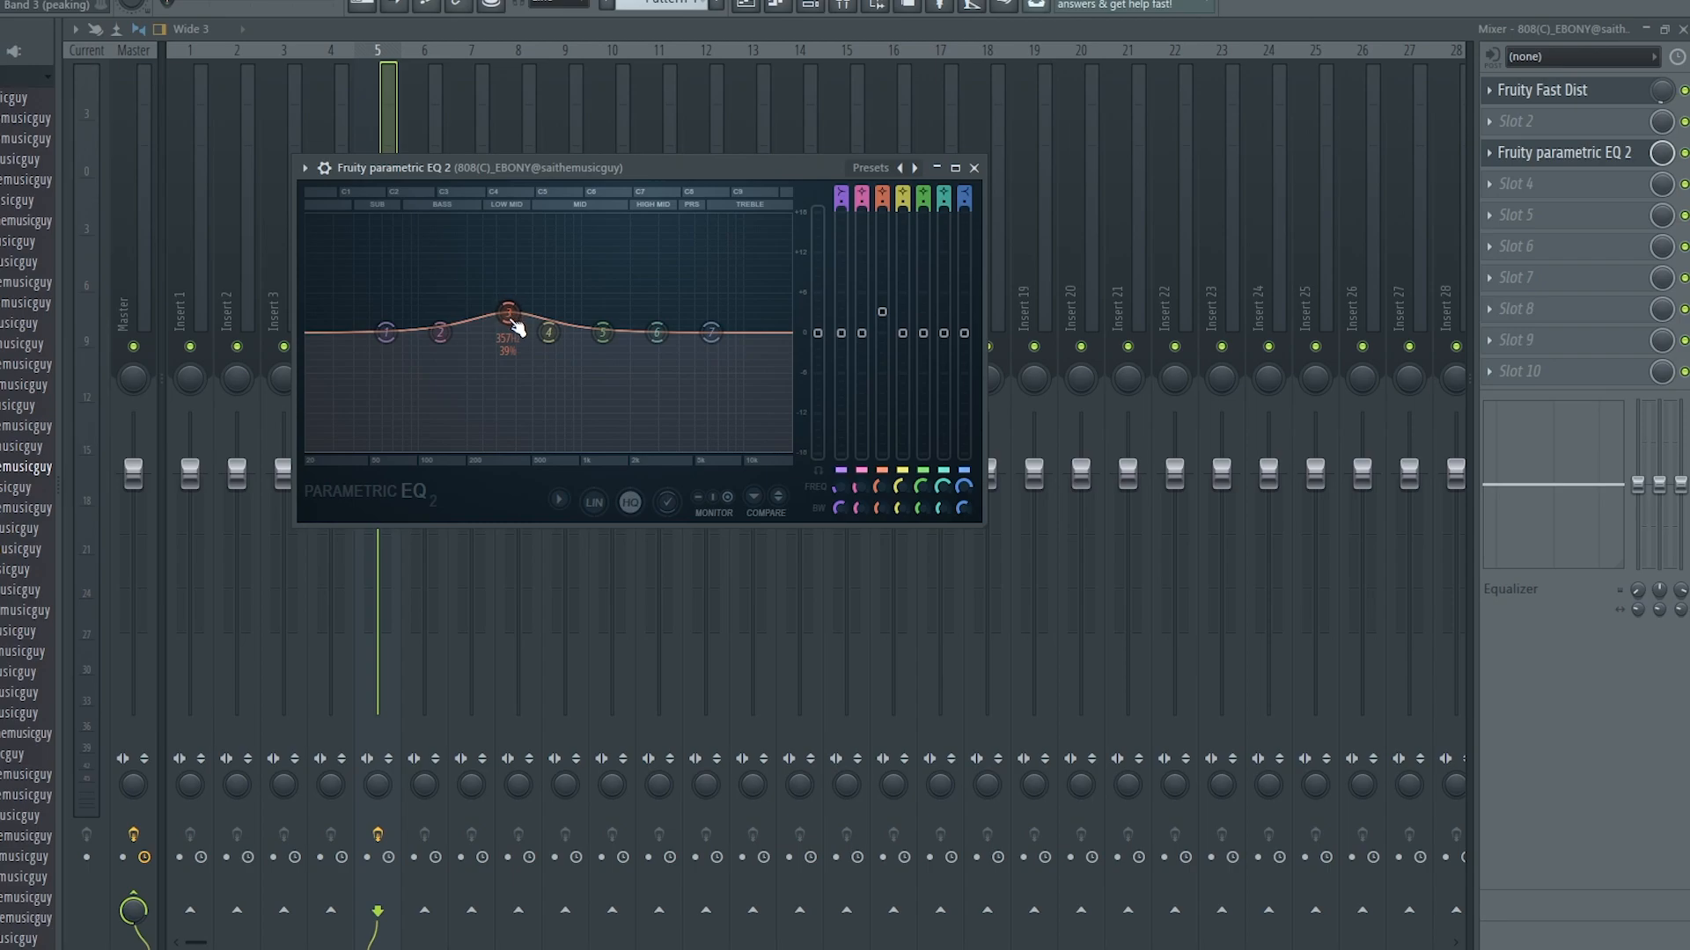
mouse_move(515, 326)
left_mouse_down()
mouse_move(513, 257)
mouse_move(501, 325)
mouse_move(554, 290)
mouse_move(553, 318)
mouse_move(495, 276)
mouse_move(495, 309)
mouse_move(513, 302)
mouse_move(506, 231)
mouse_move(498, 313)
mouse_move(436, 325)
mouse_move(507, 292)
mouse_move(428, 335)
mouse_move(503, 307)
left_mouse_up()
right_click(553, 322)
left_click(604, 347)
key("space")
mouse_move(657, 333)
left_mouse_down()
mouse_move(649, 257)
mouse_move(645, 322)
left_mouse_up()
Step: Shape the remaining EQ curve by slightly cutting bands 1 and 2 in the lows and gently boosting bands 4 and 7
left_click_drag(386, 332, 351, 335)
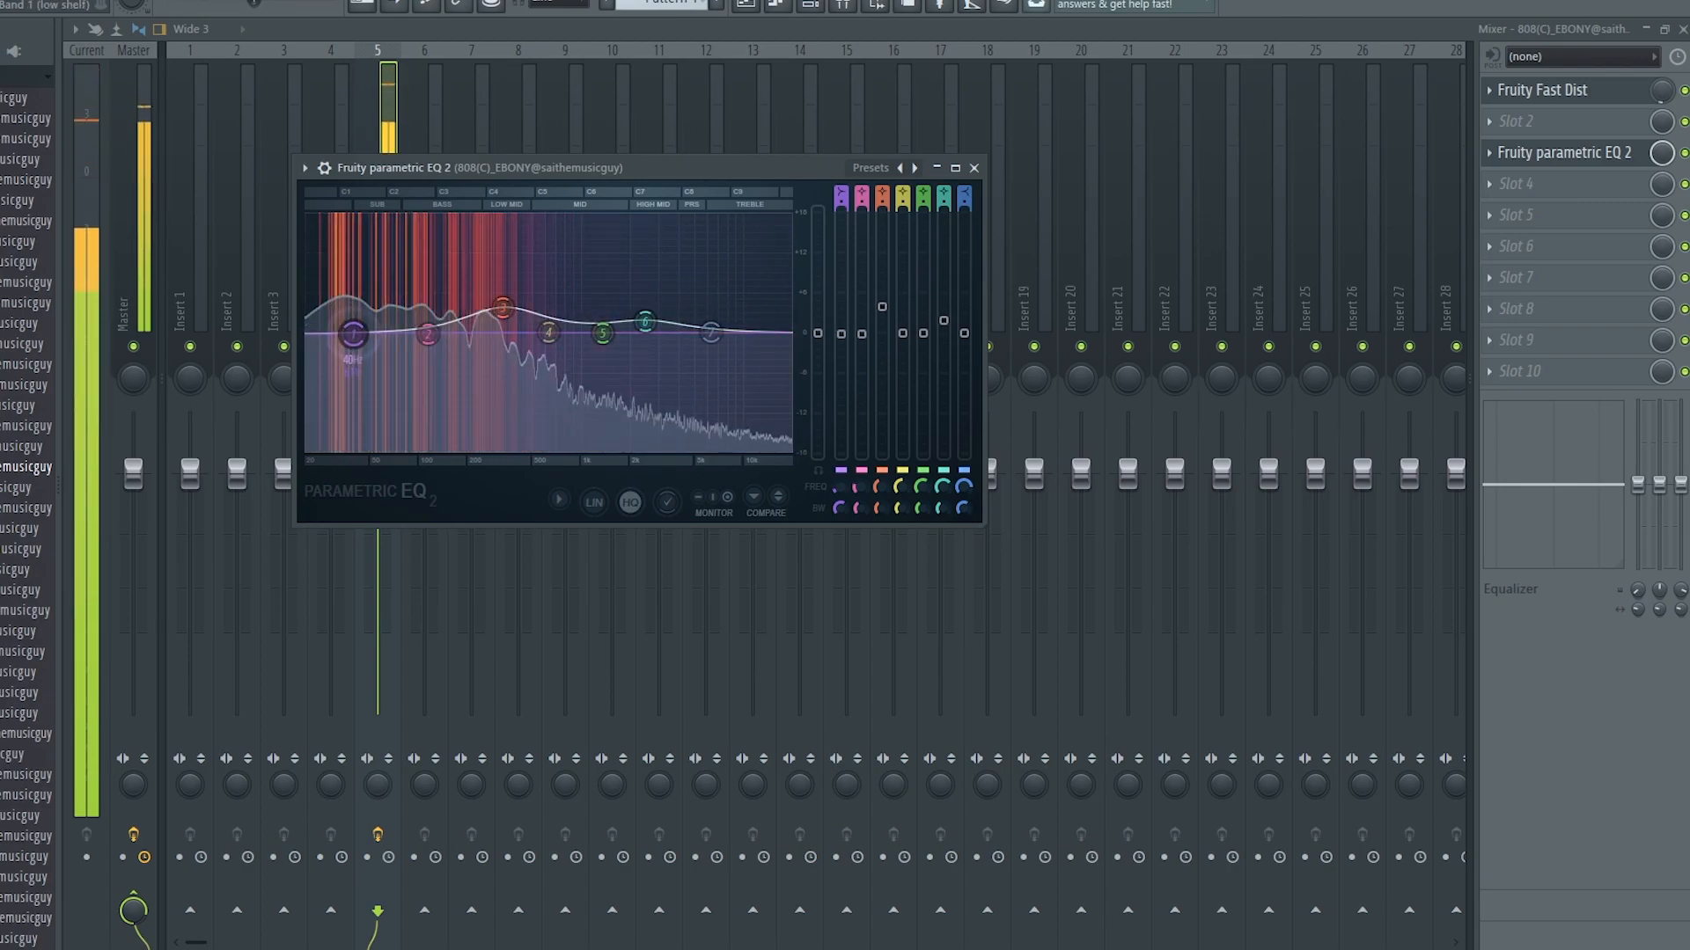
left_click_drag(510, 388, 509, 375)
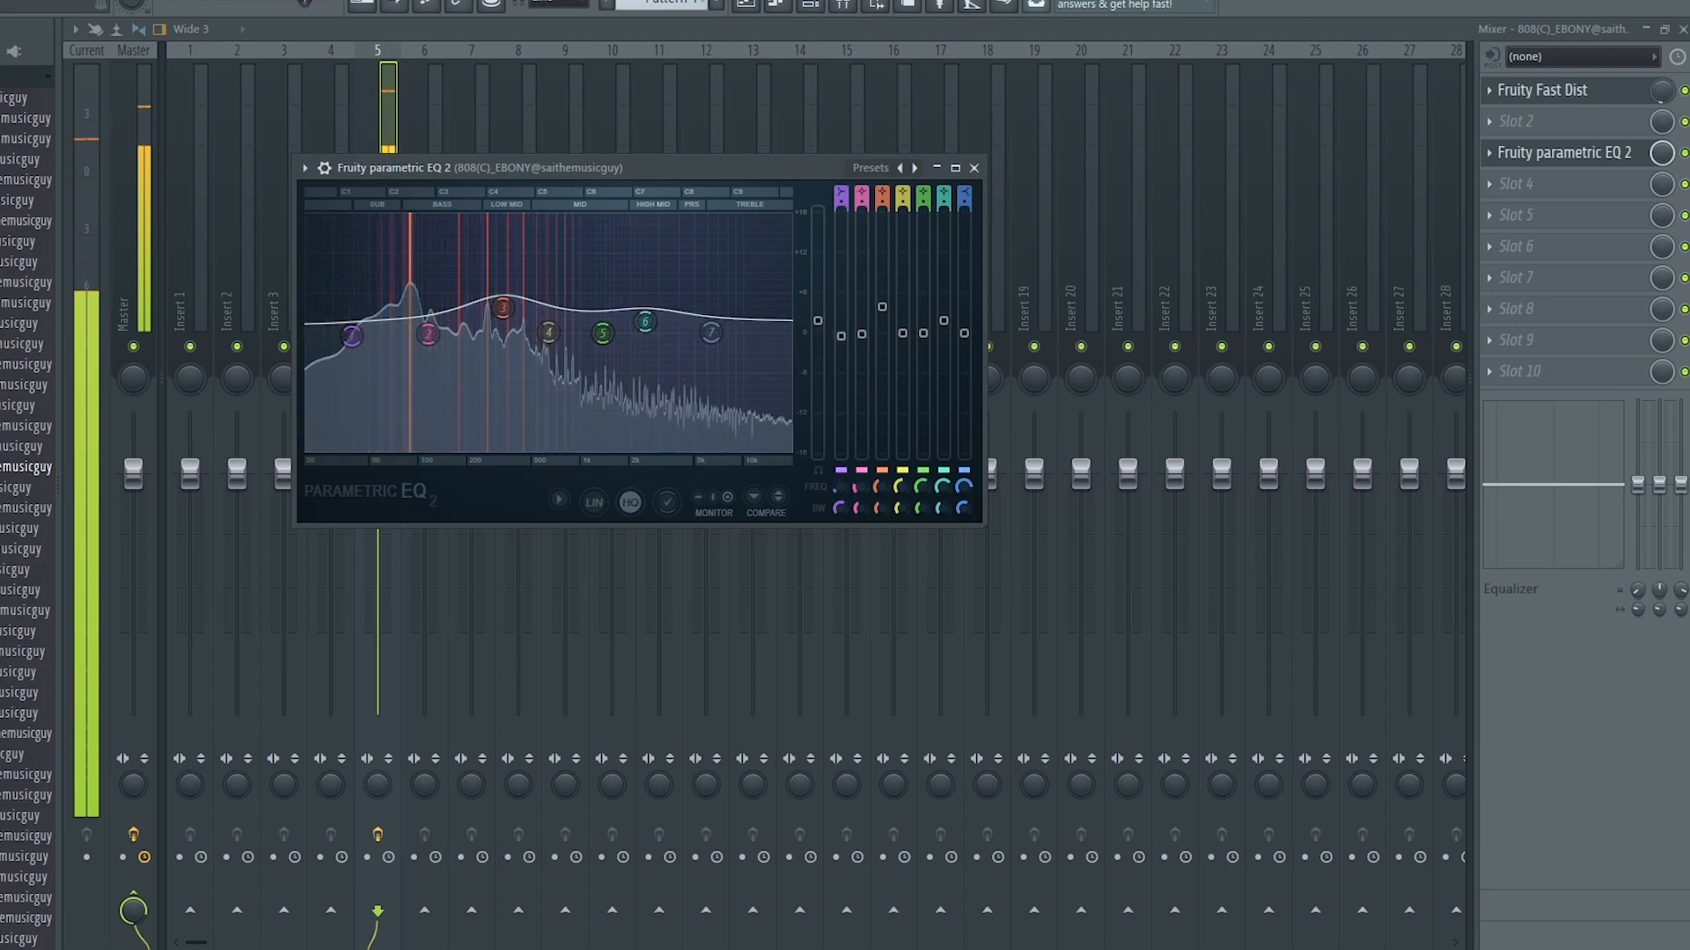
left_click_drag(356, 339, 414, 385)
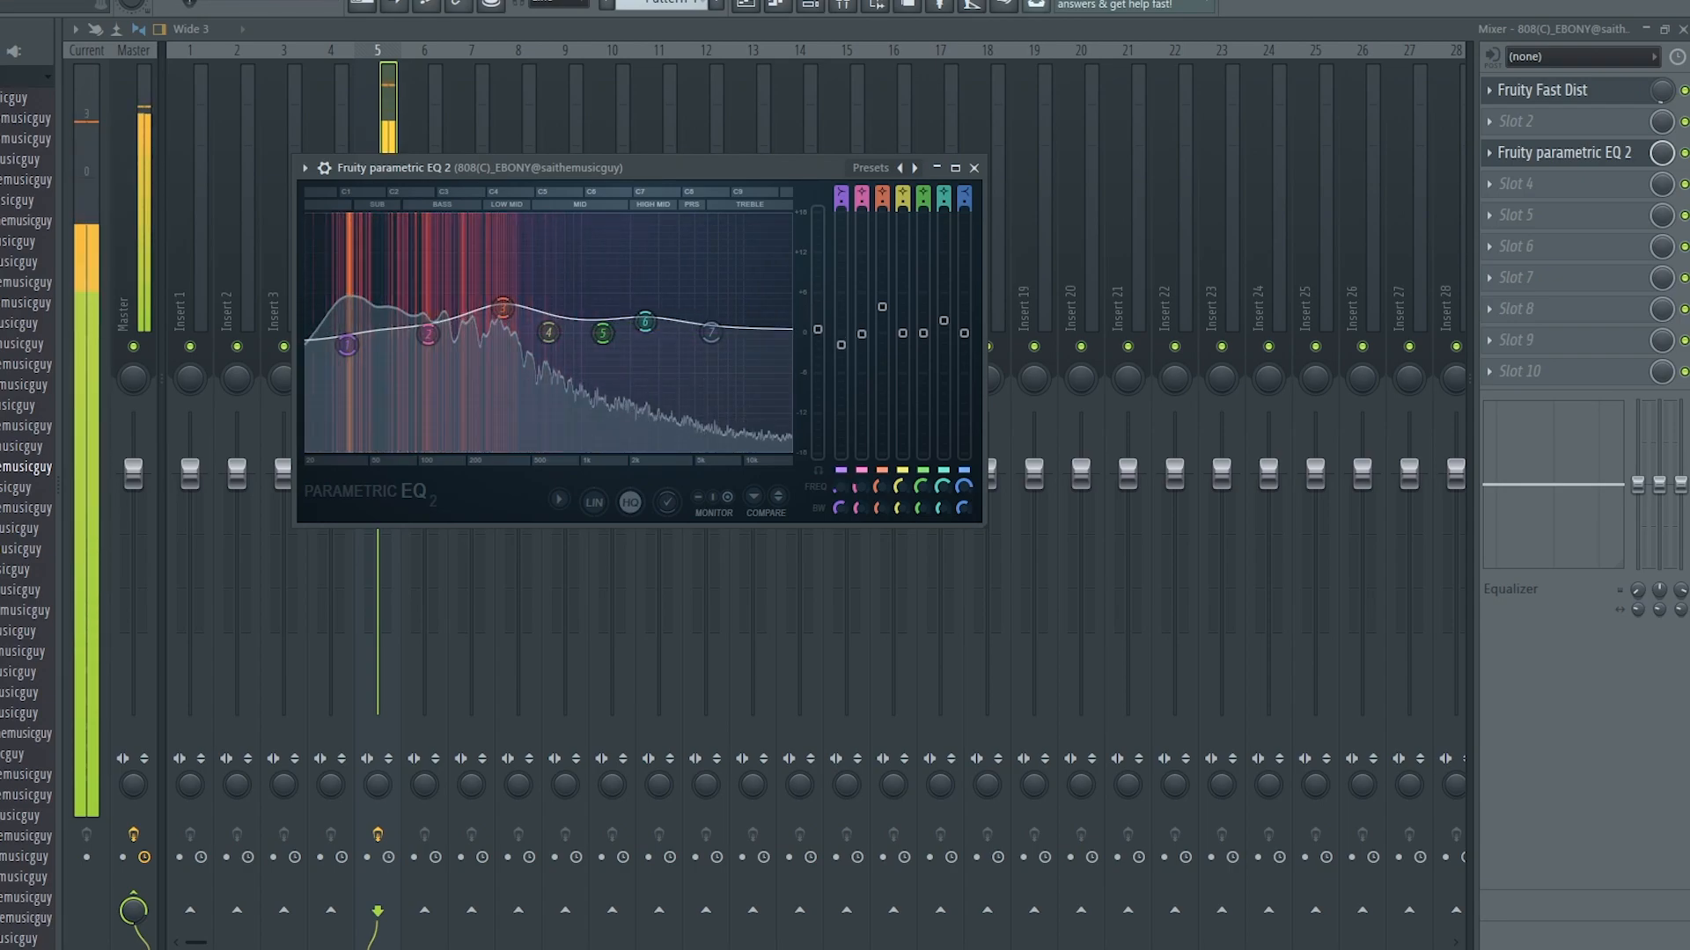
left_click_drag(548, 332, 459, 344)
left_click_drag(755, 402, 733, 324)
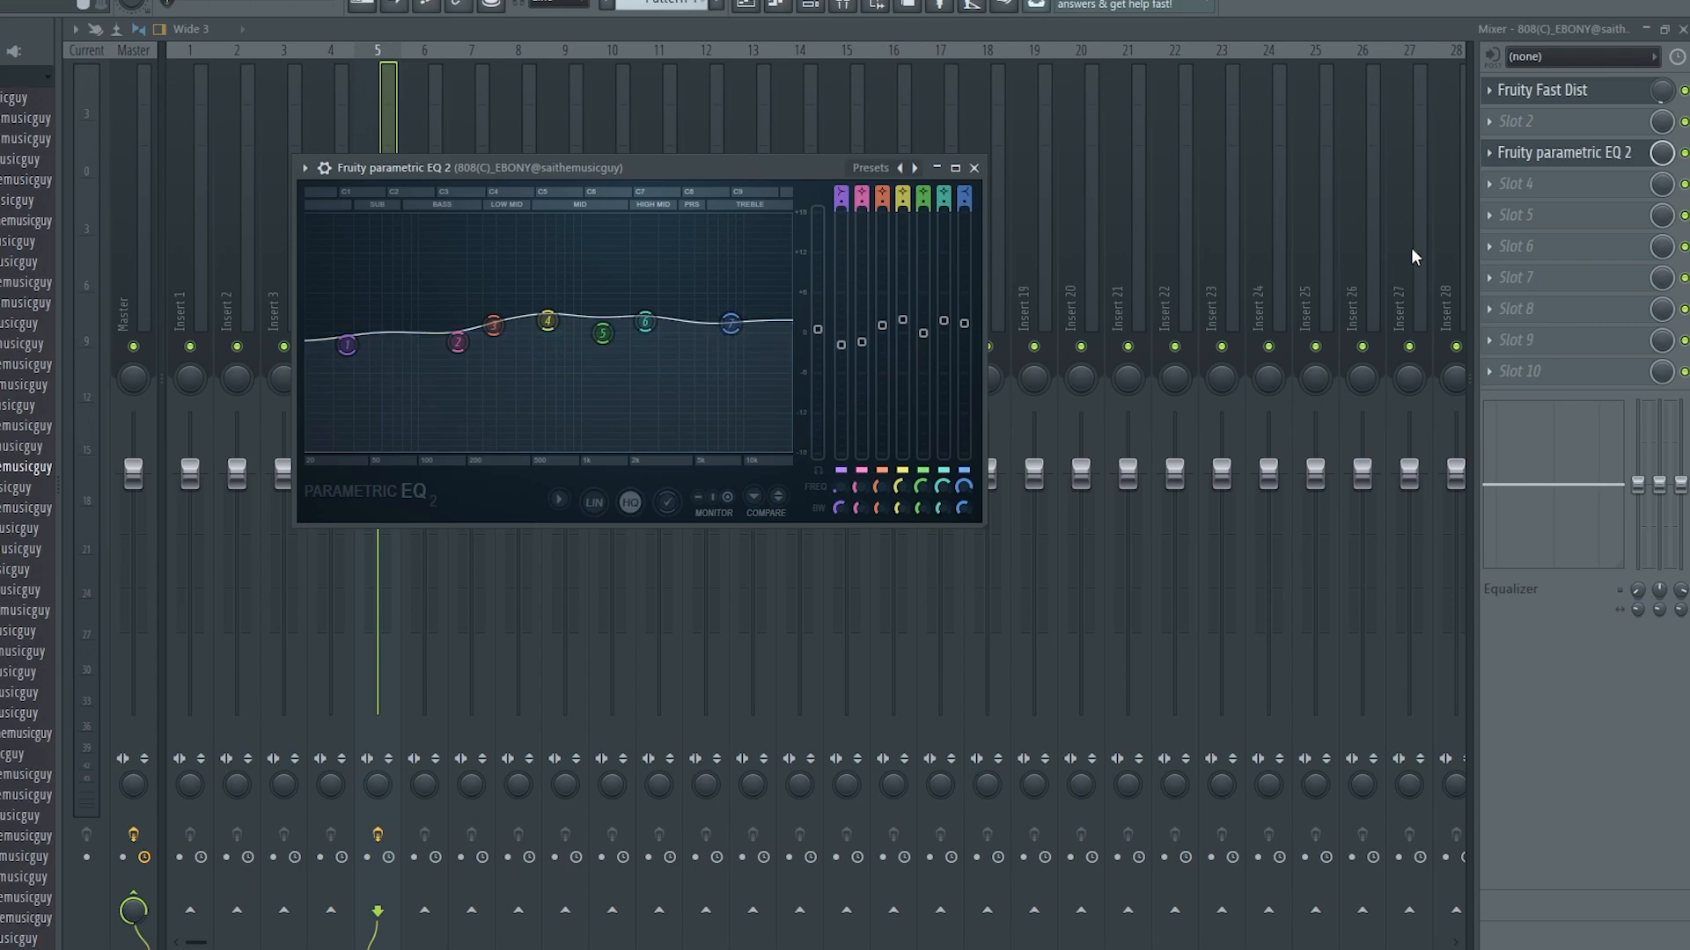
Step: Load Fruity Soft Clipper into slot 5 of the 808's track and slightly raise its post gain
left_click(1531, 239)
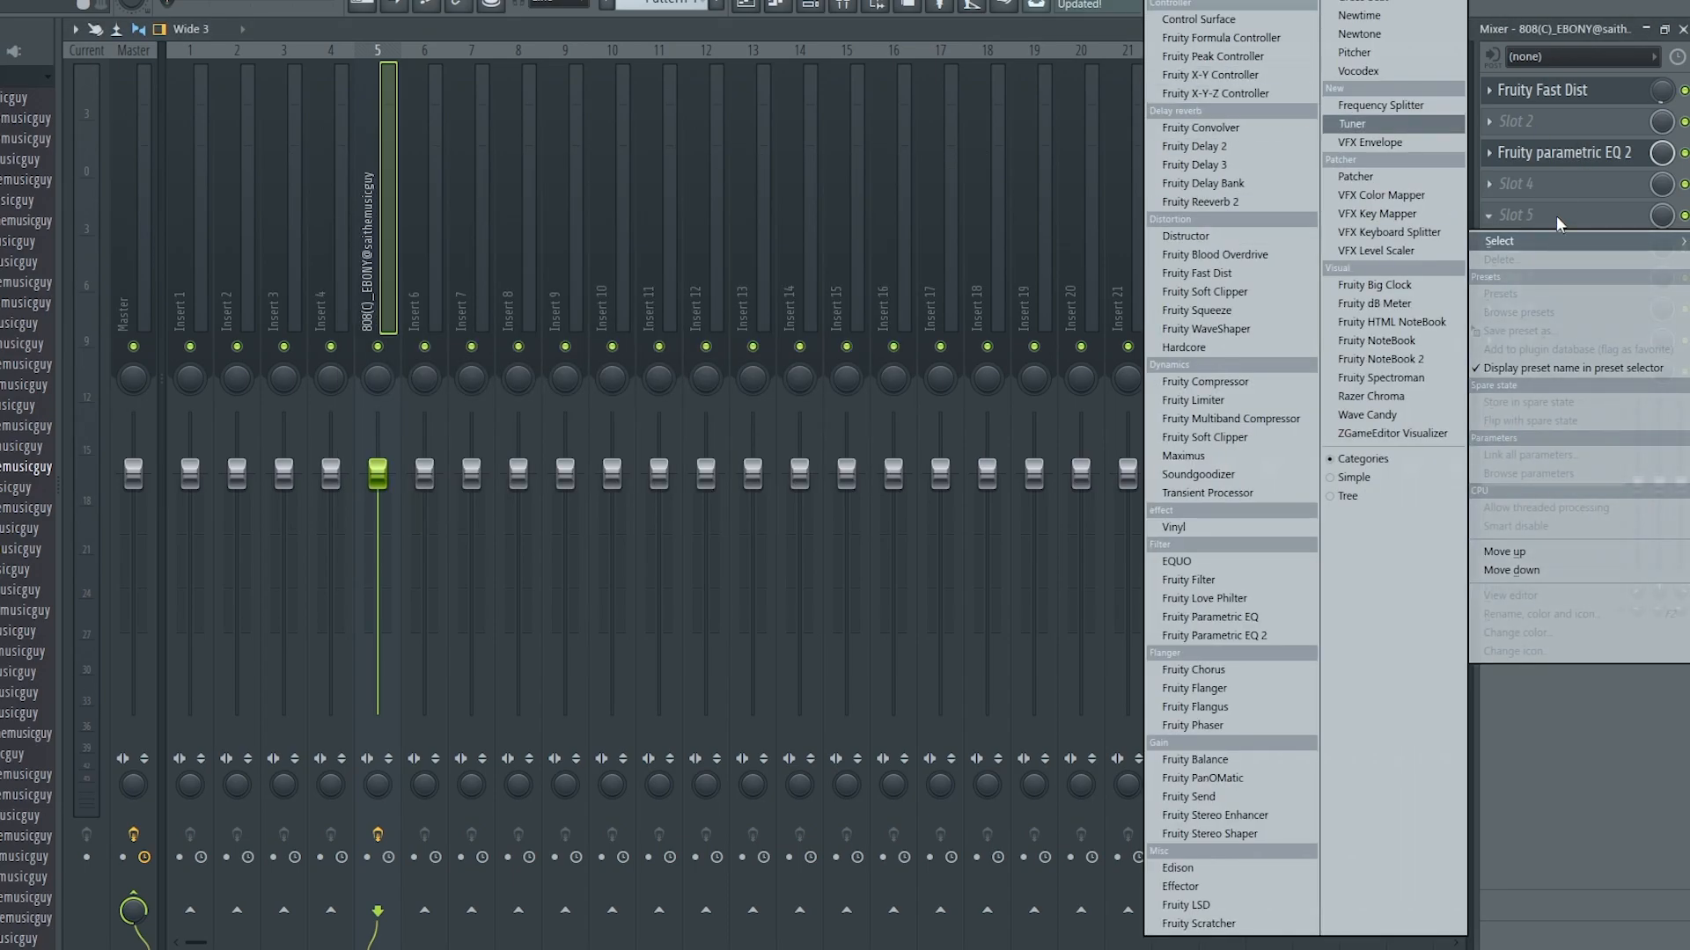
left_click(1228, 294)
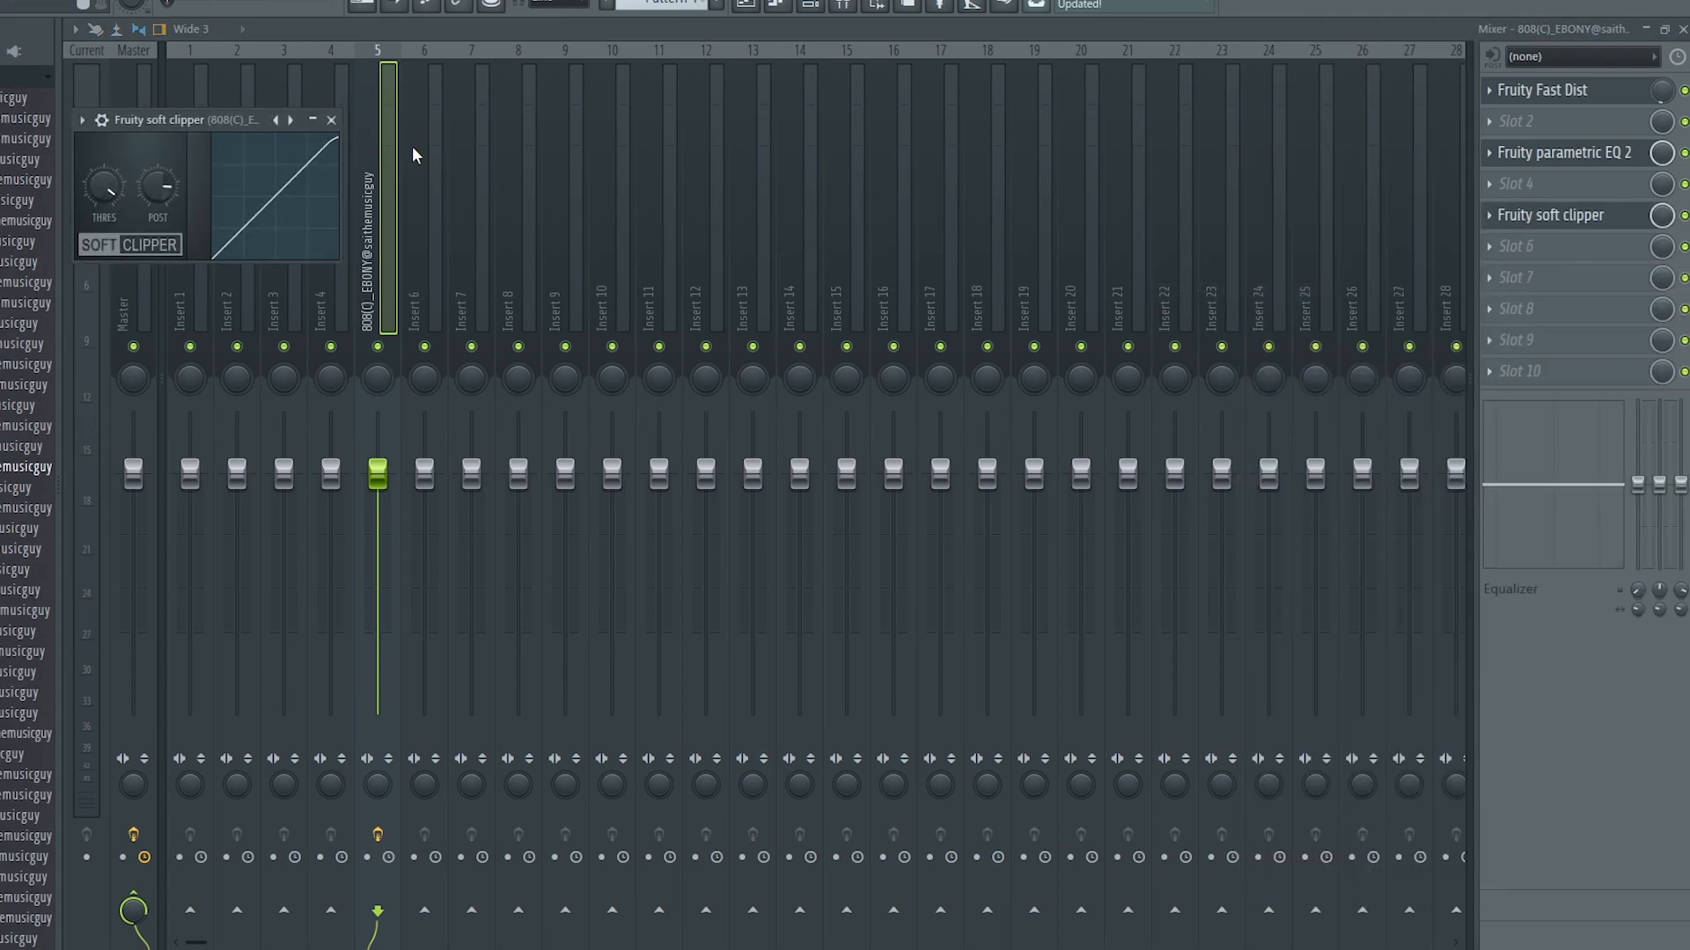
left_click_drag(160, 187, 160, 182)
left_click(1551, 215)
Step: Play the pattern repeatedly with Fruity Soft Clipper switched on and off to compare the 808's sound
key("space")
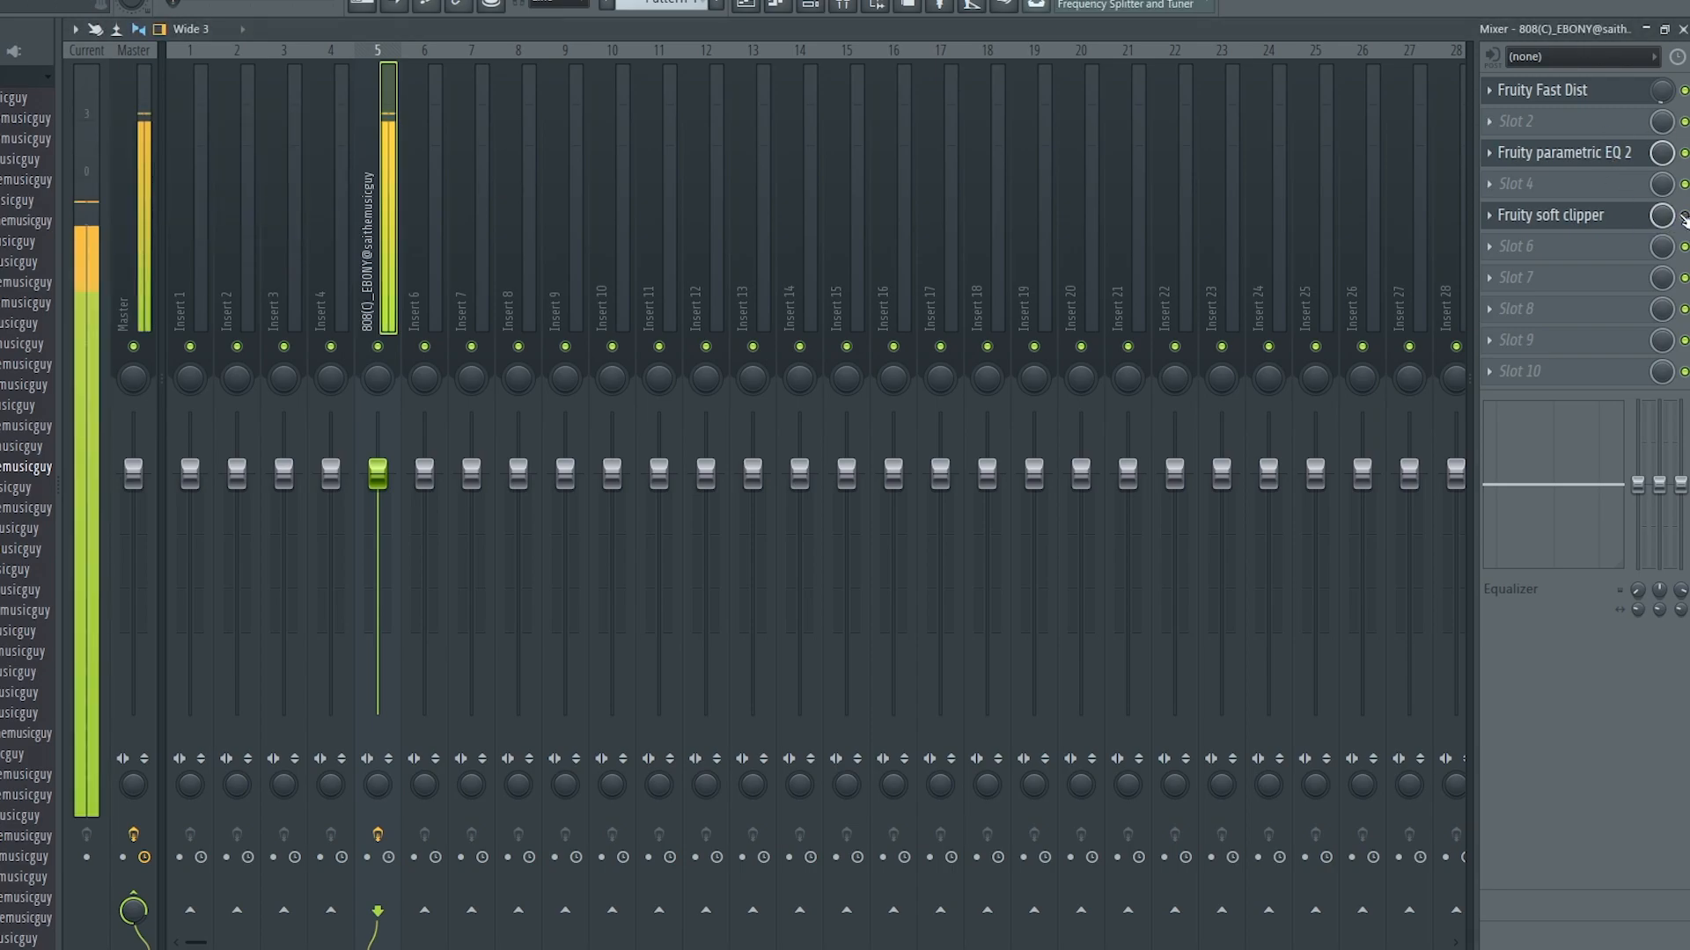
key("space")
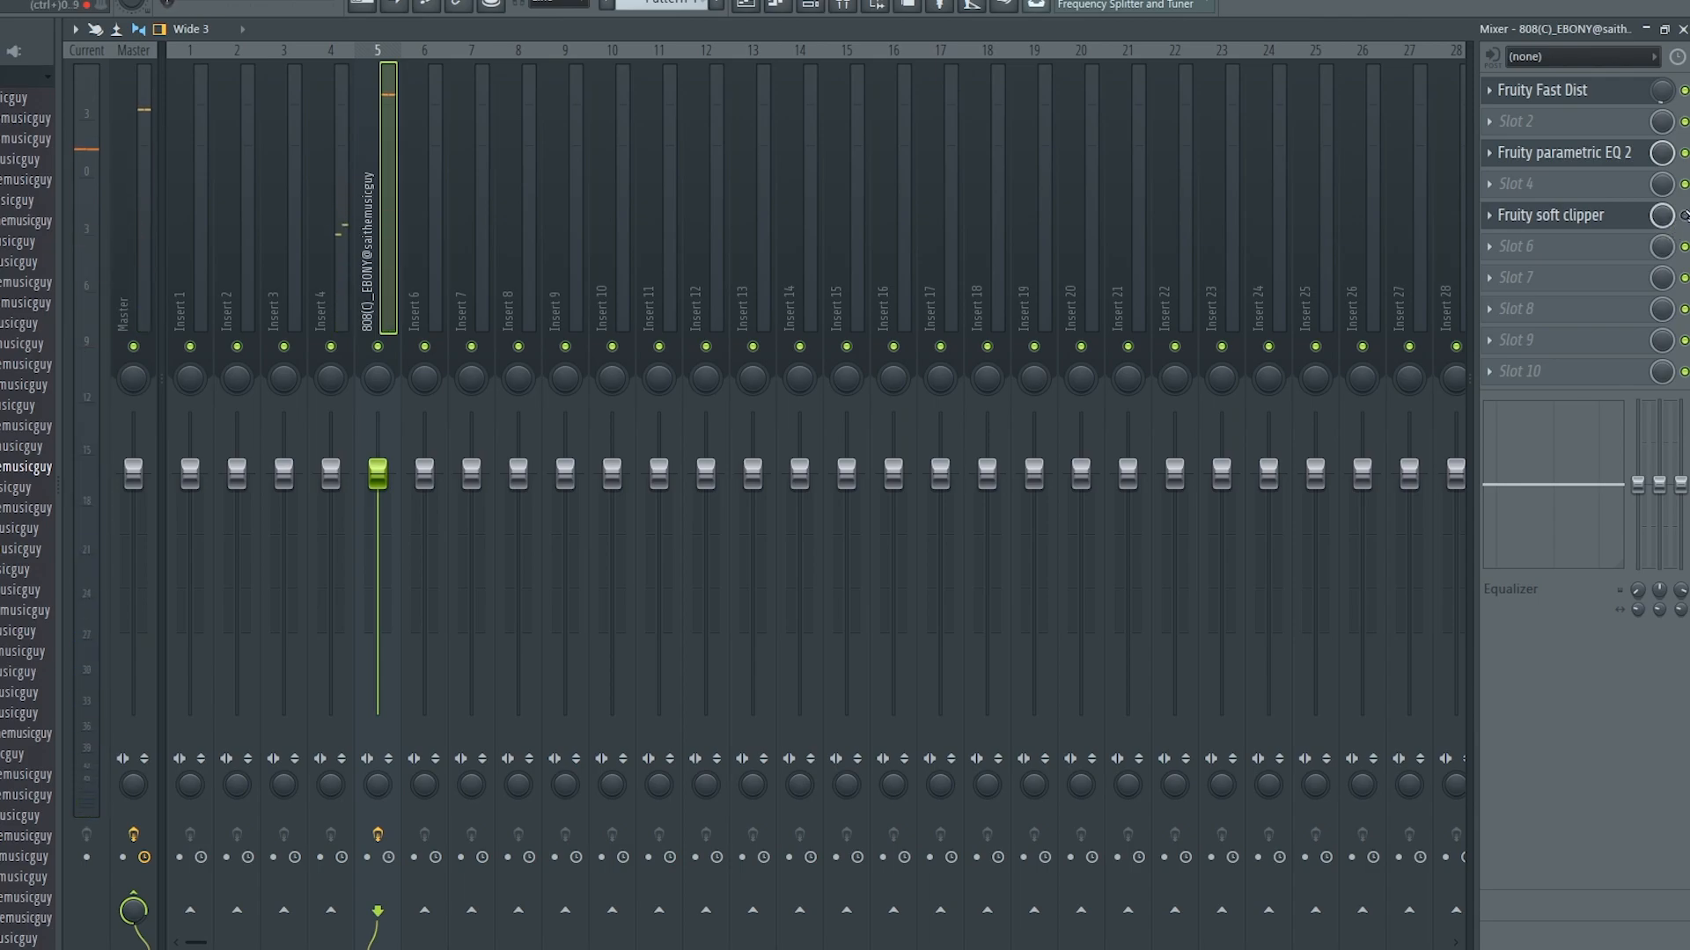
key("space")
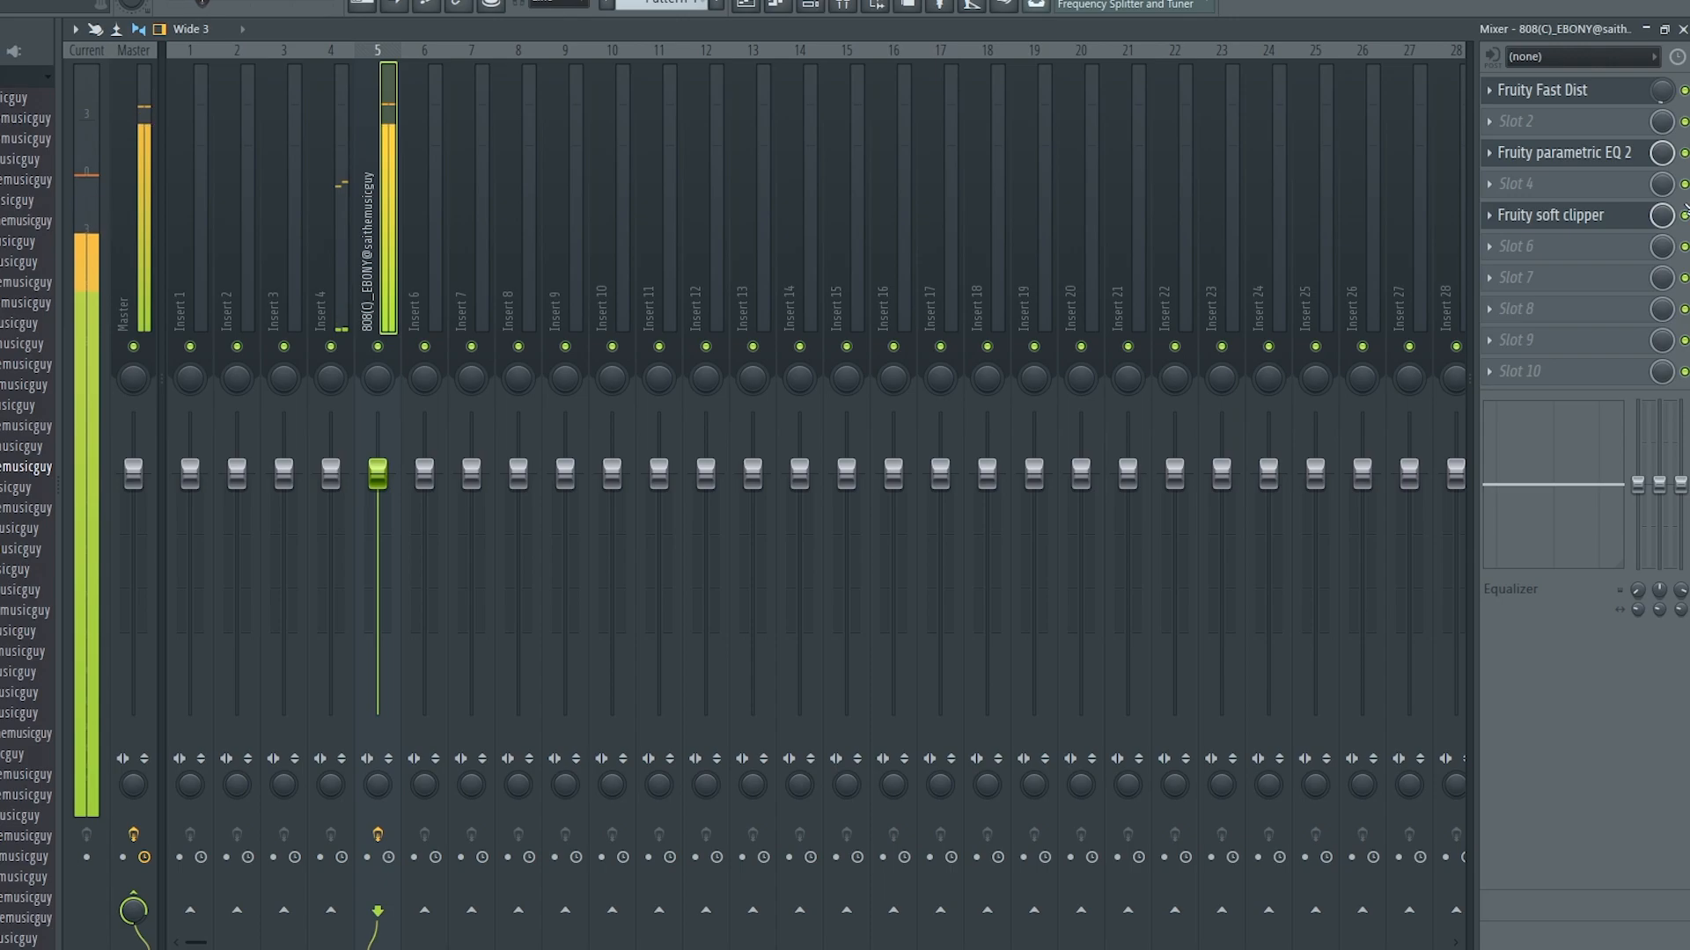
key("space")
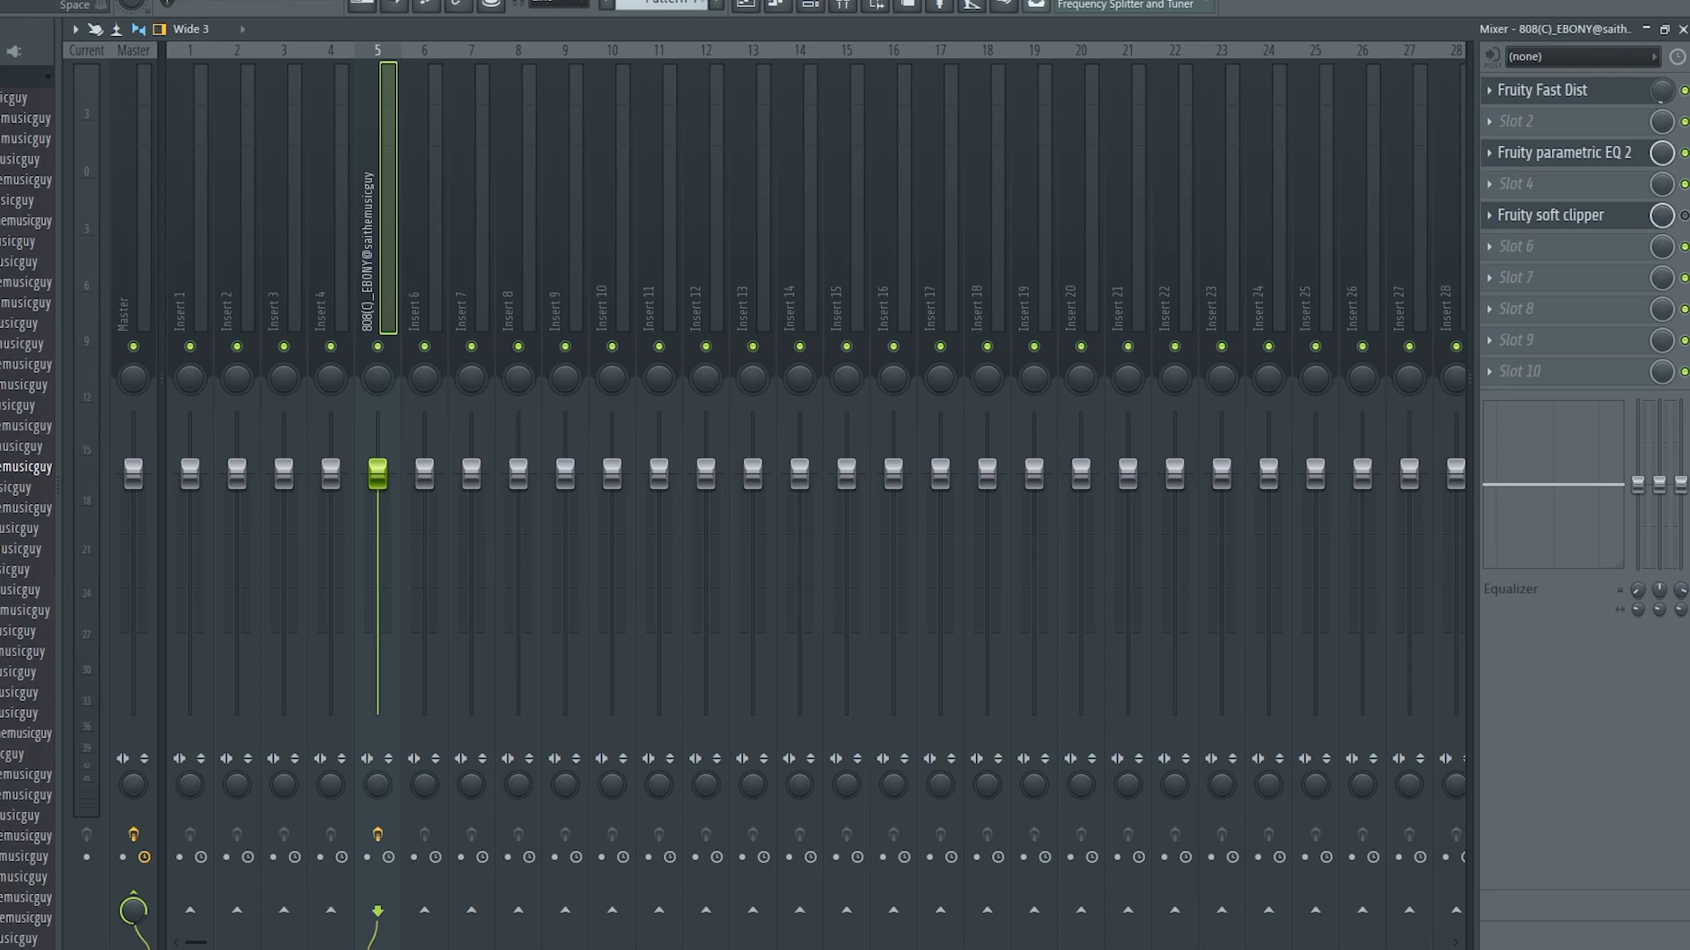
key("space")
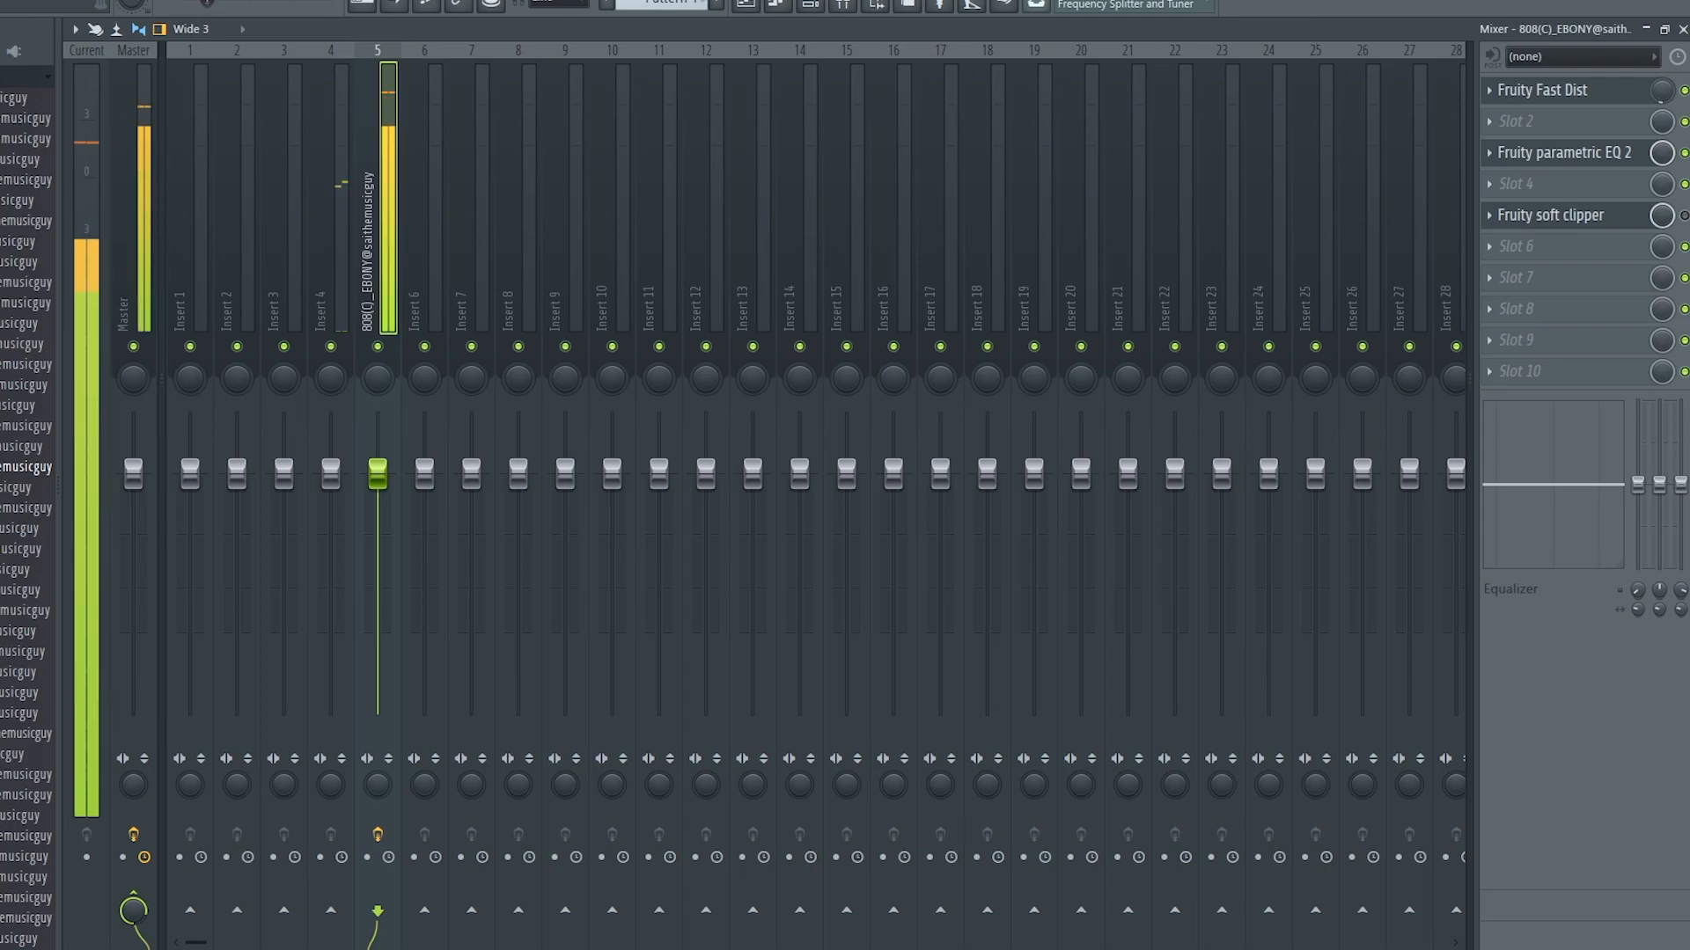
key("space")
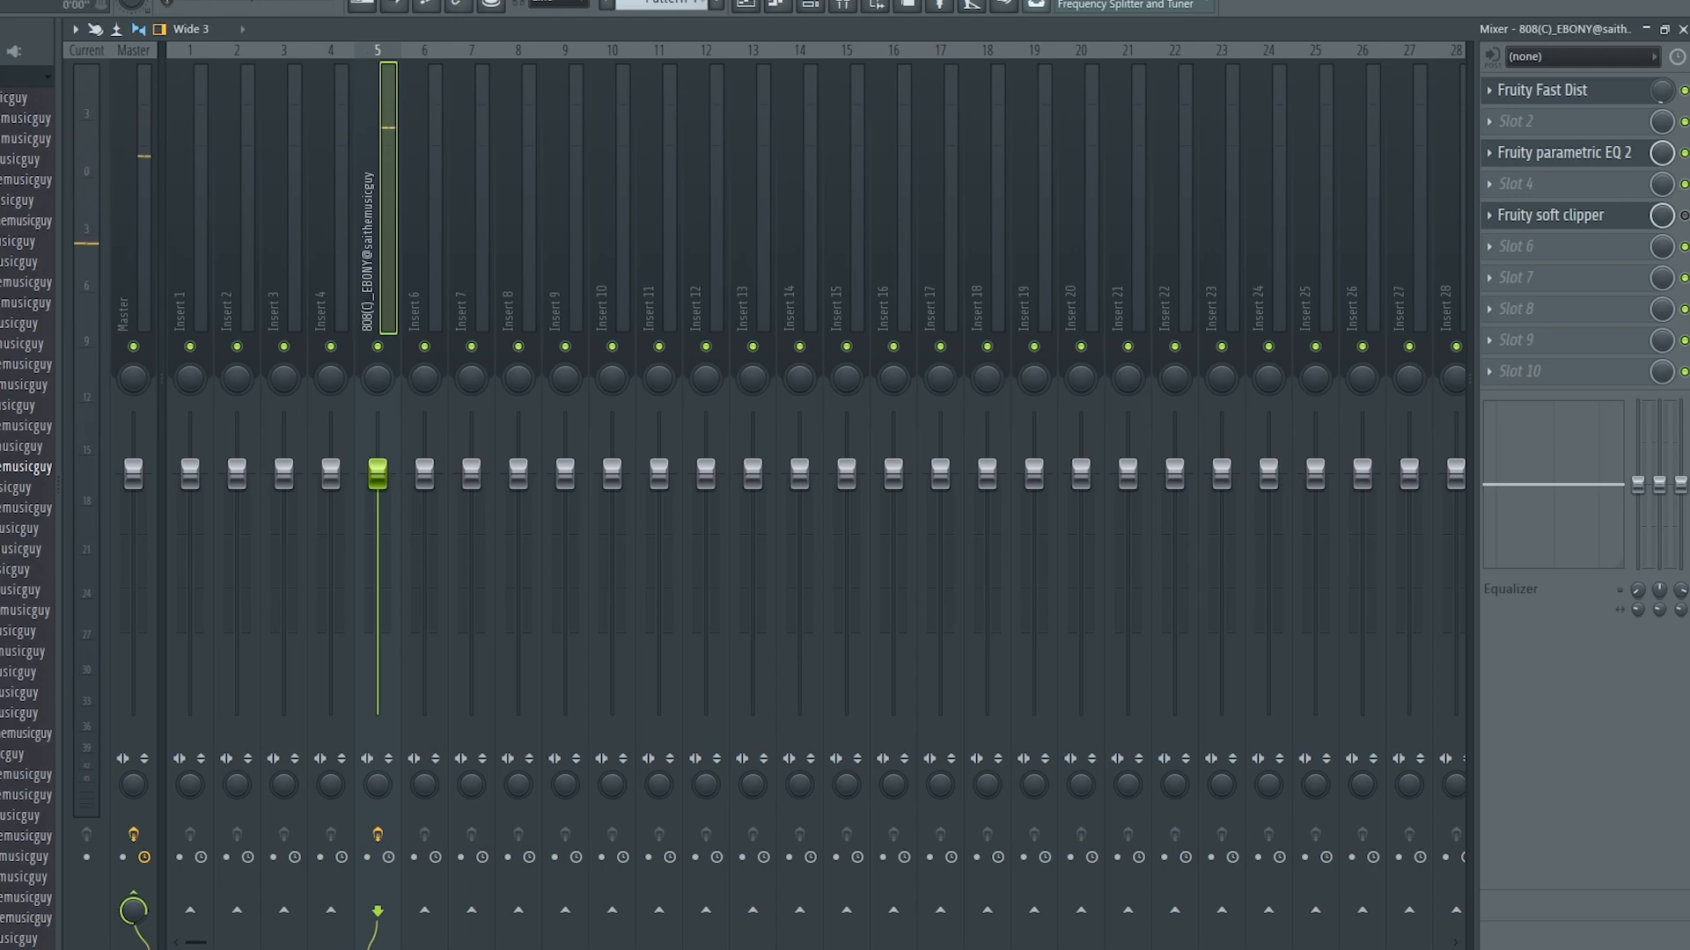
key("space")
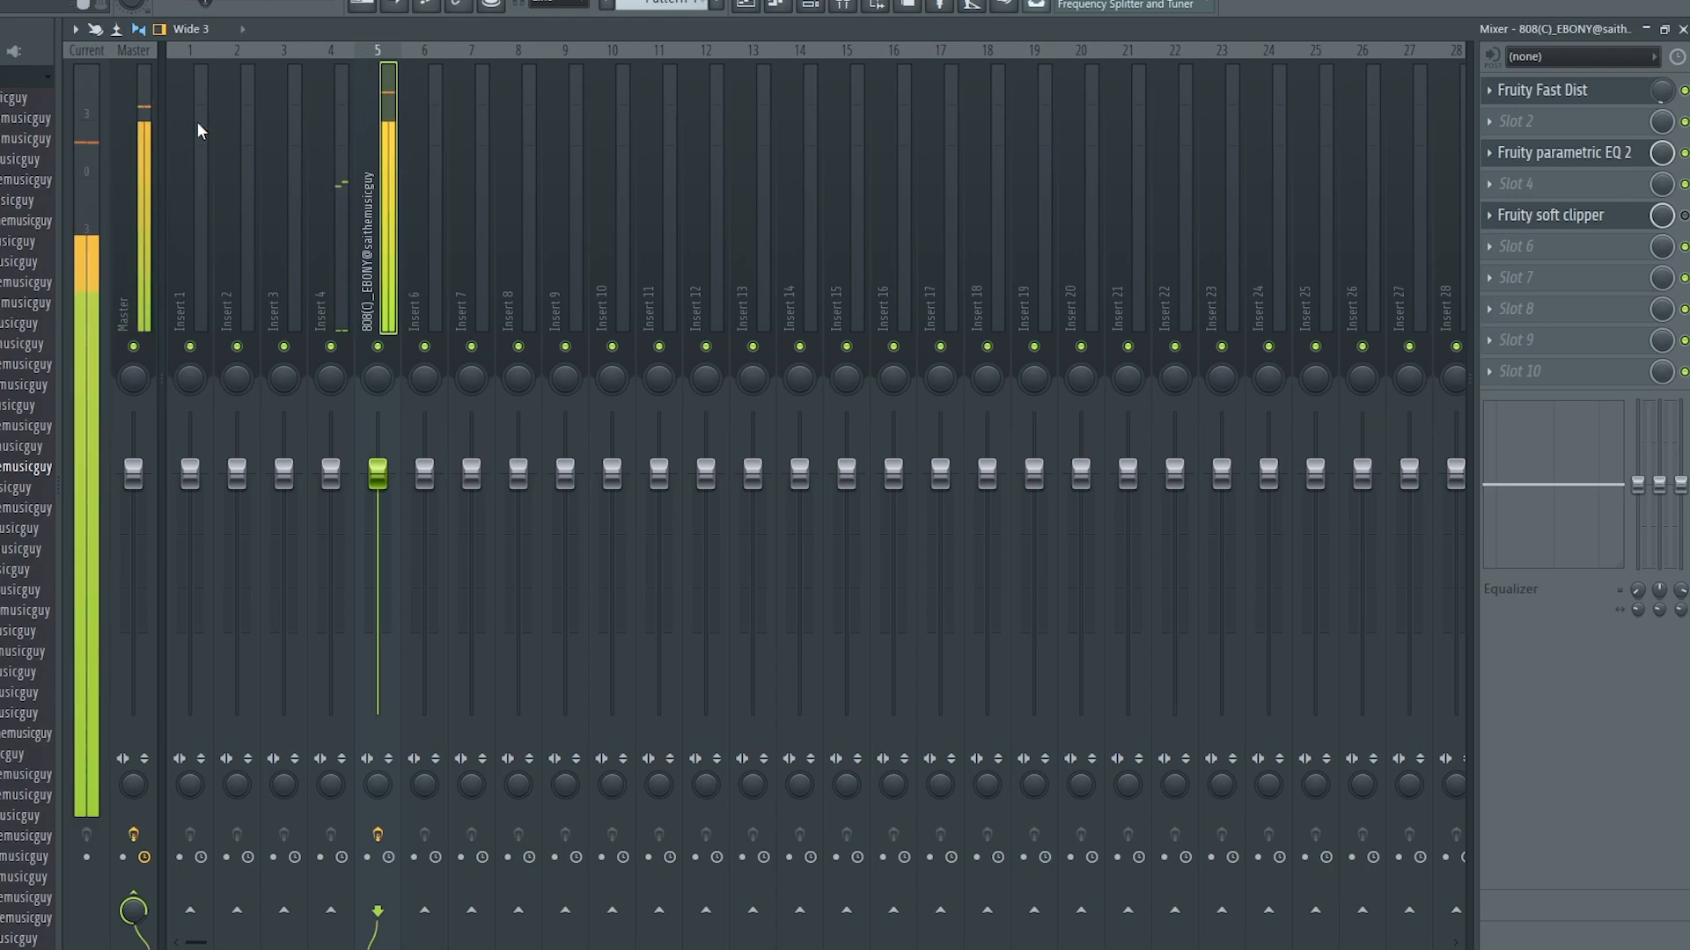
key("space")
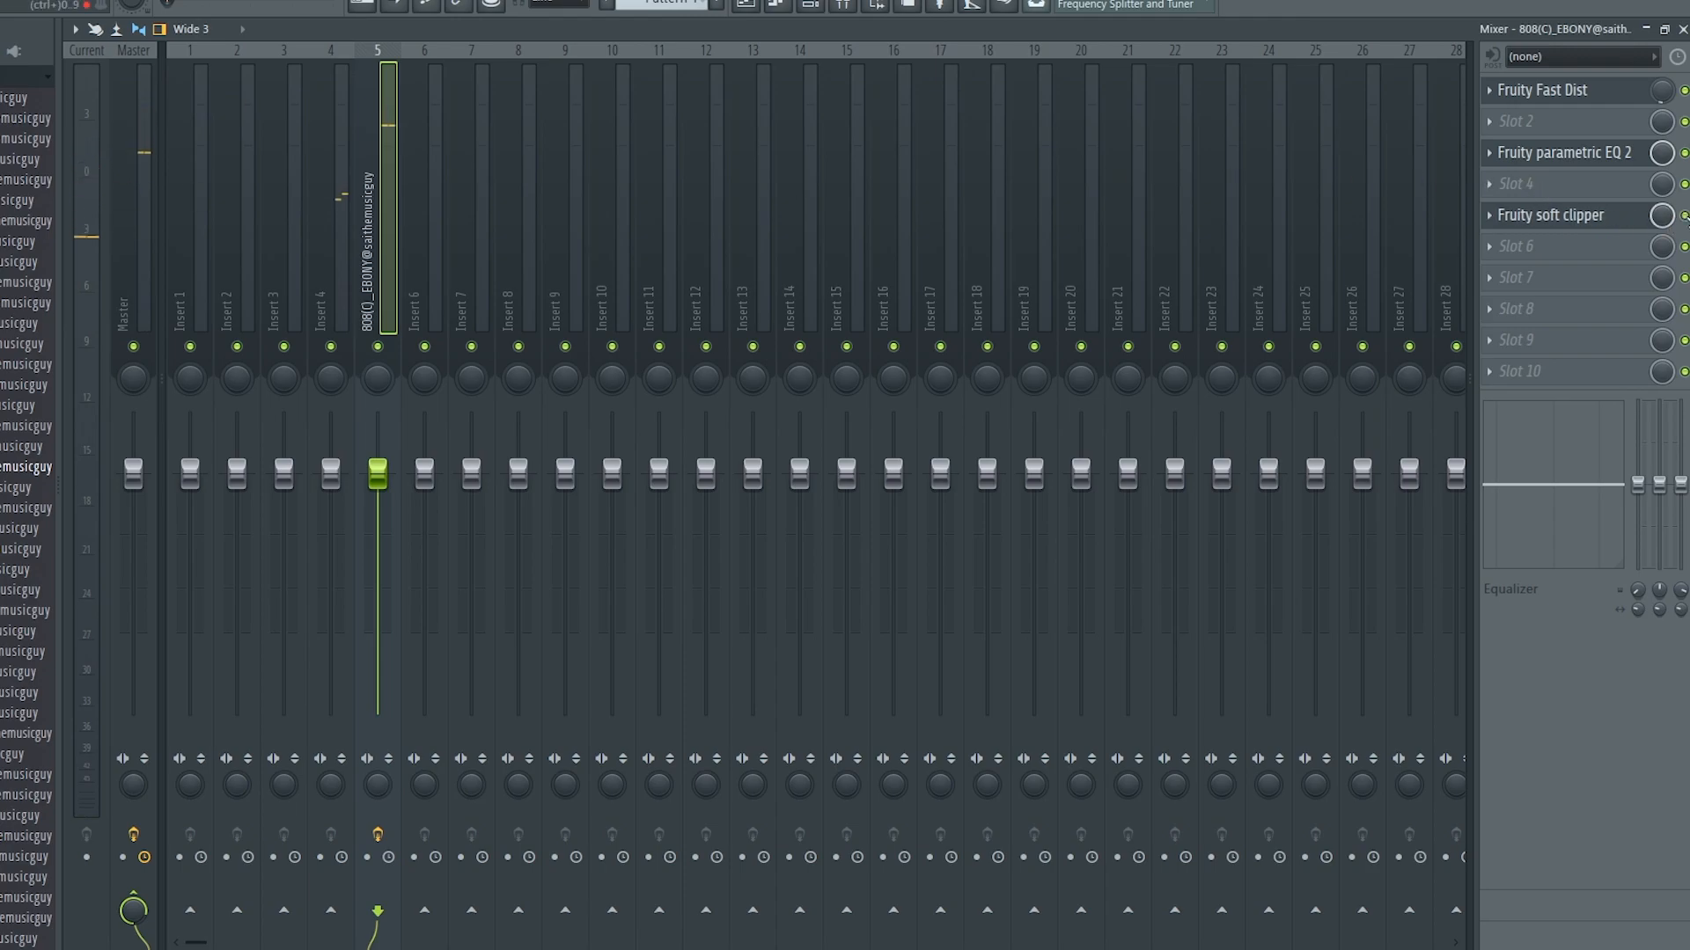
Step: Play the pattern once more to hear the 808 with its complete effect chain
key("space")
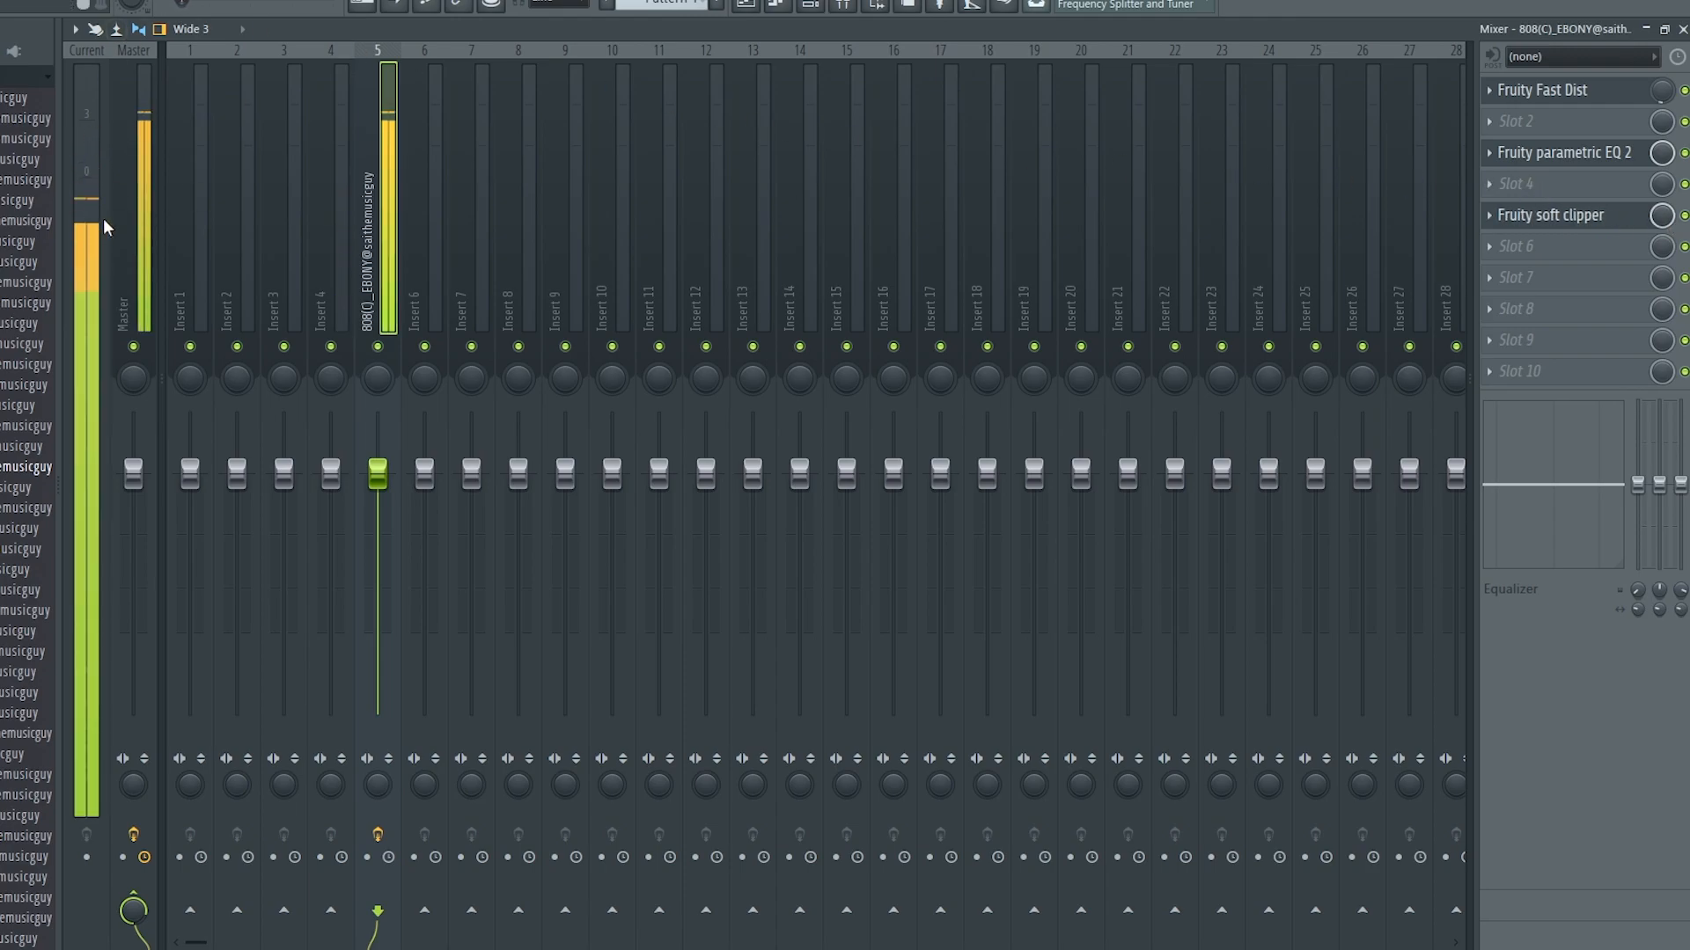
key("space")
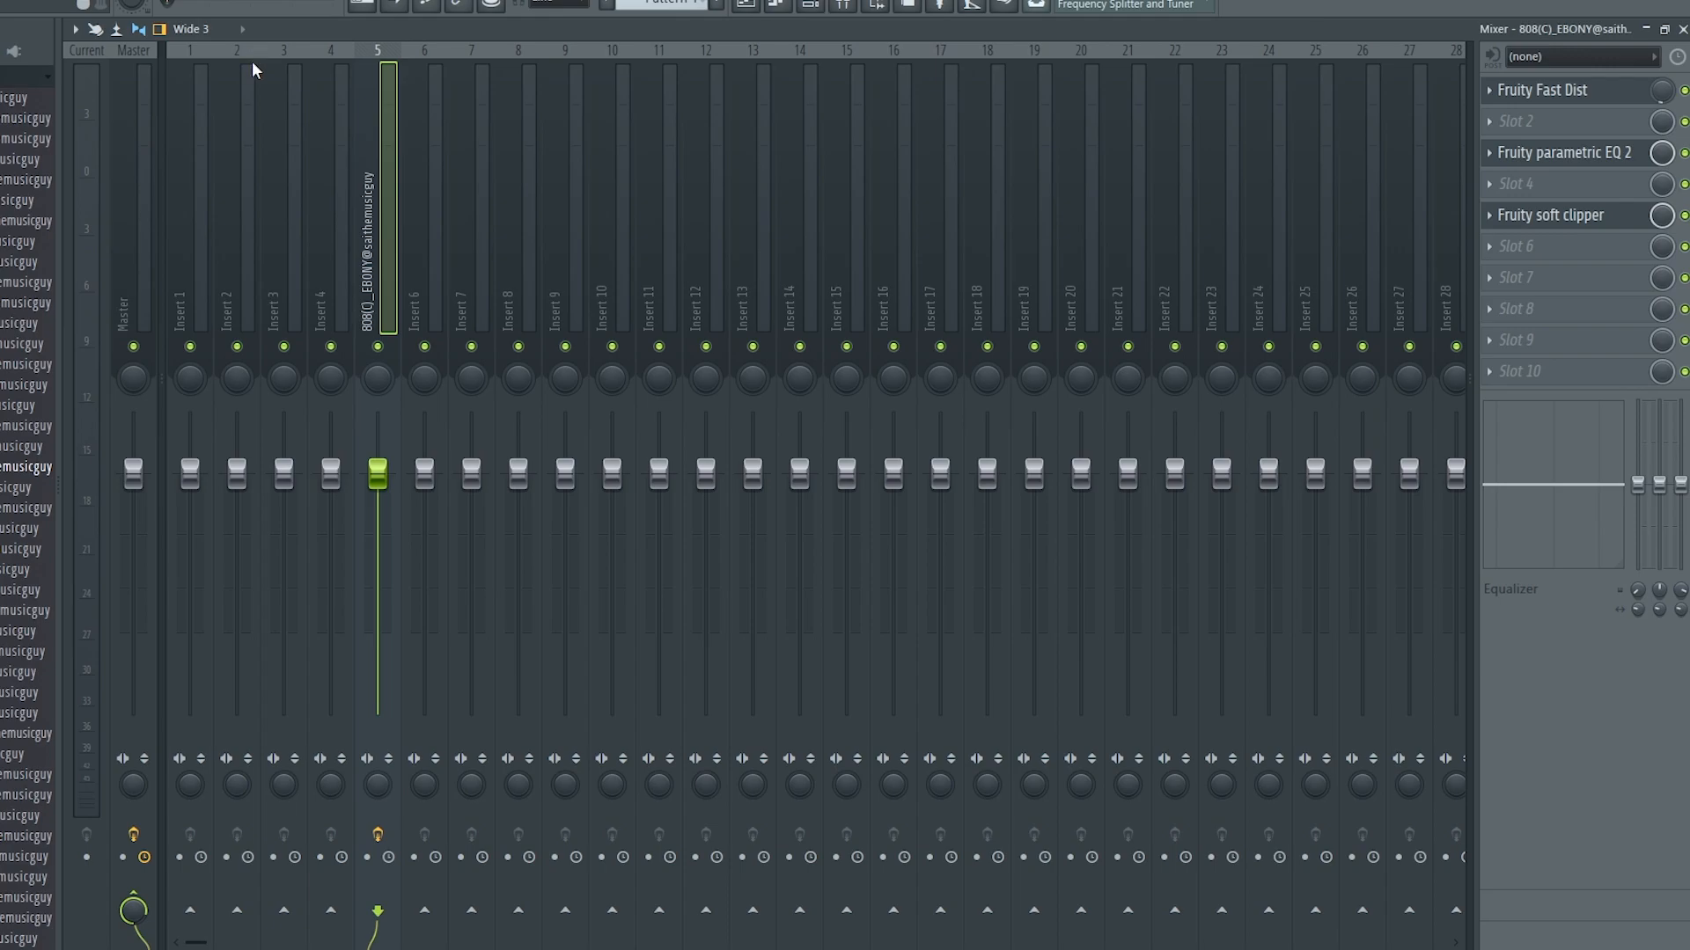
Step: Copy the 808 channel's notes into the 808 Kick channel and open the kick's piano roll
left_click(715, 8)
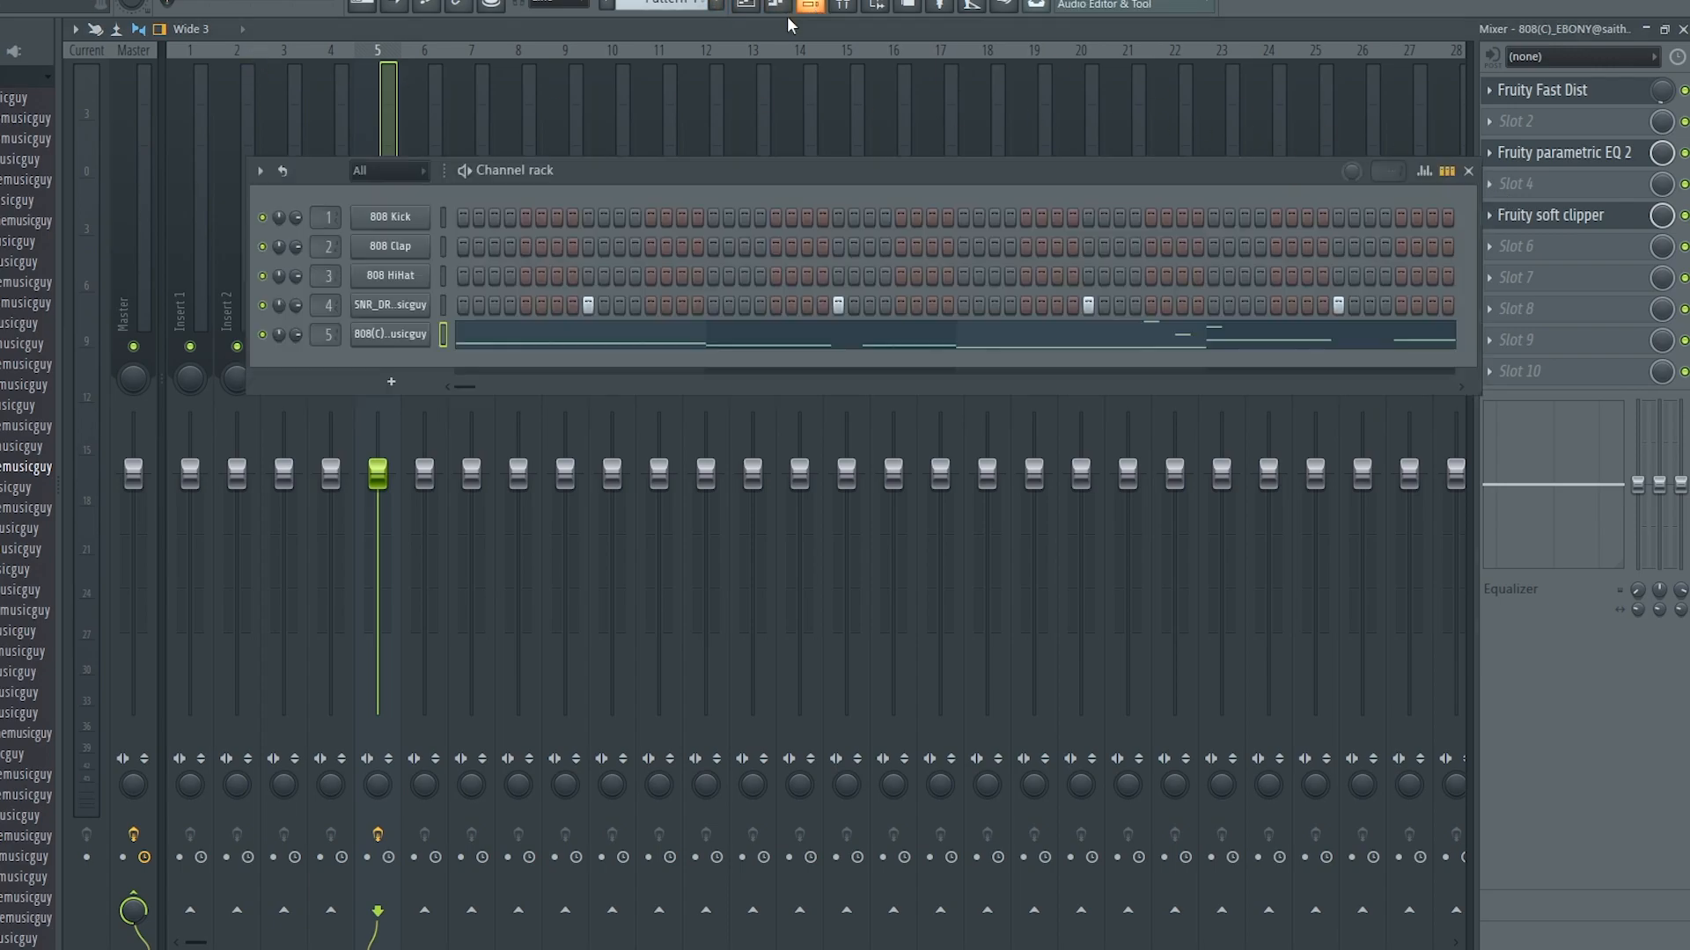
right_click(437, 334)
left_click(751, 345)
right_click(427, 211)
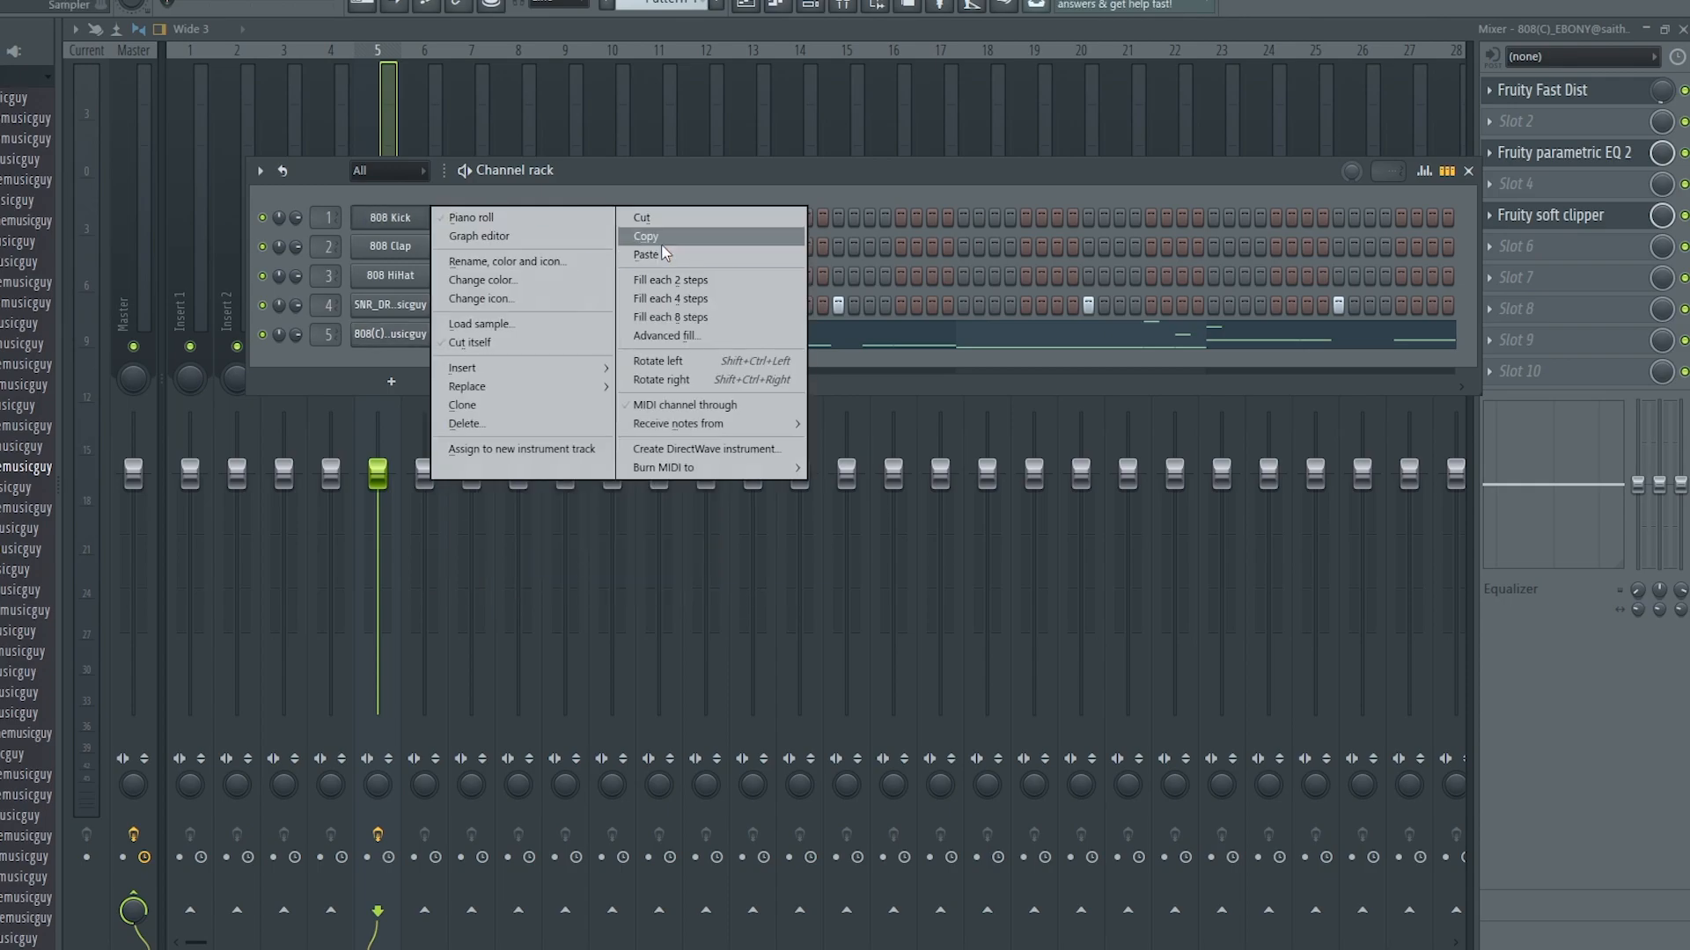
left_click(644, 253)
left_click(596, 225)
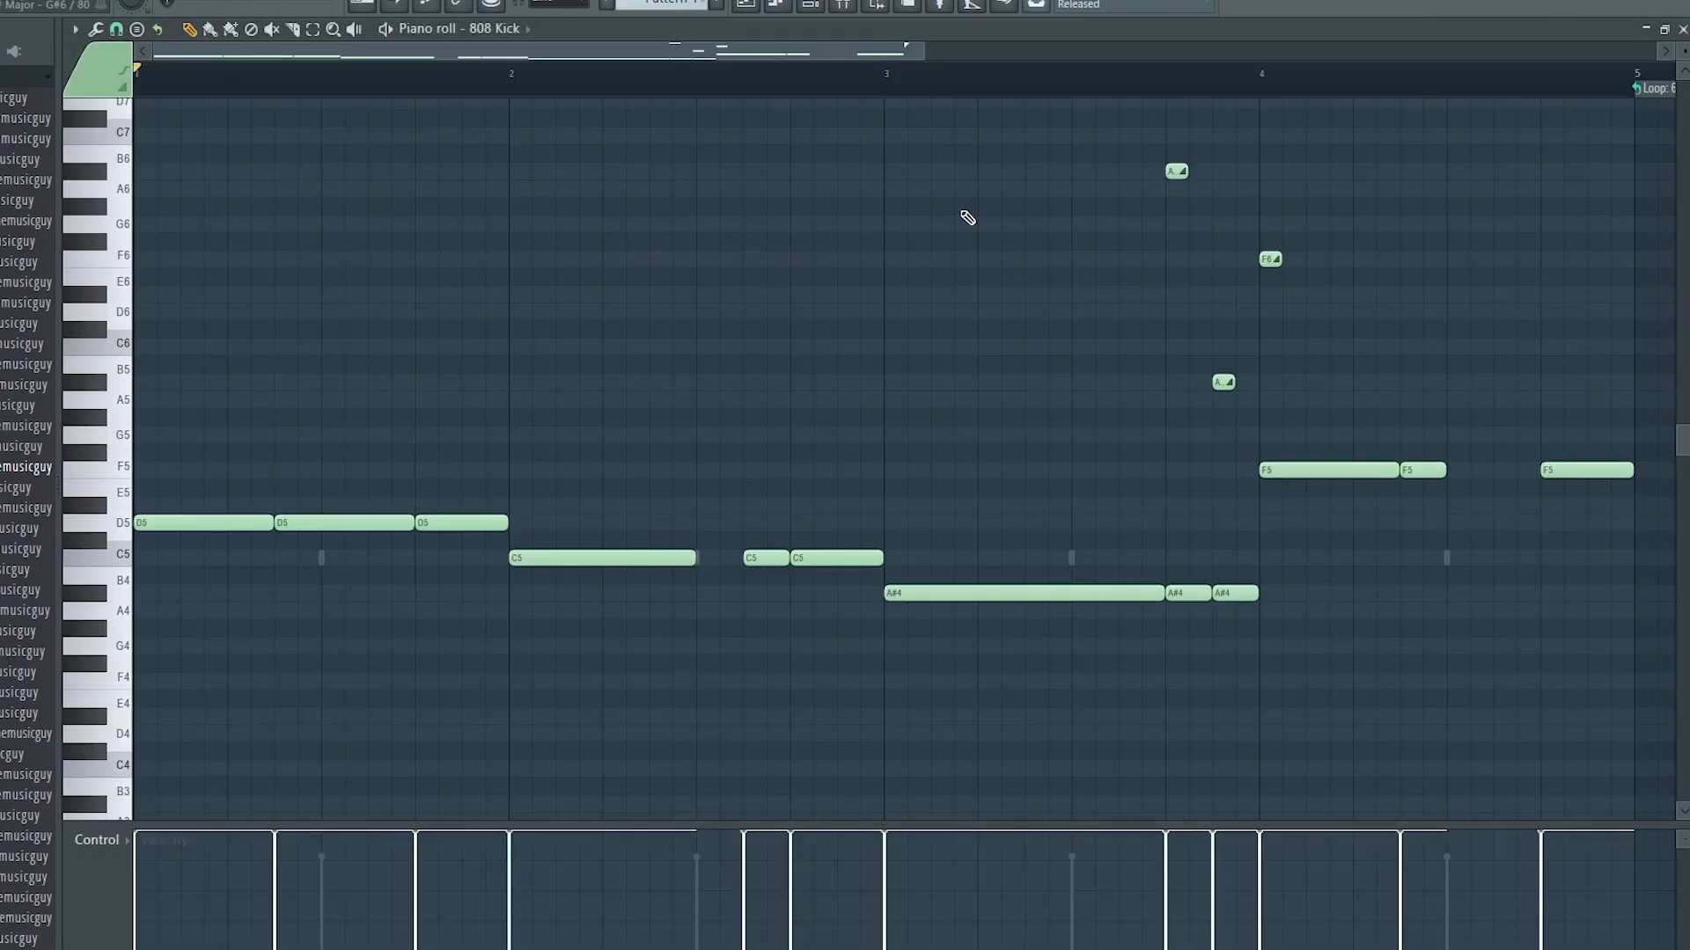
Step: Discard the lengths of the pasted kick notes and limit all of them to C5
key("shift+d")
key("alt+k")
key("Return")
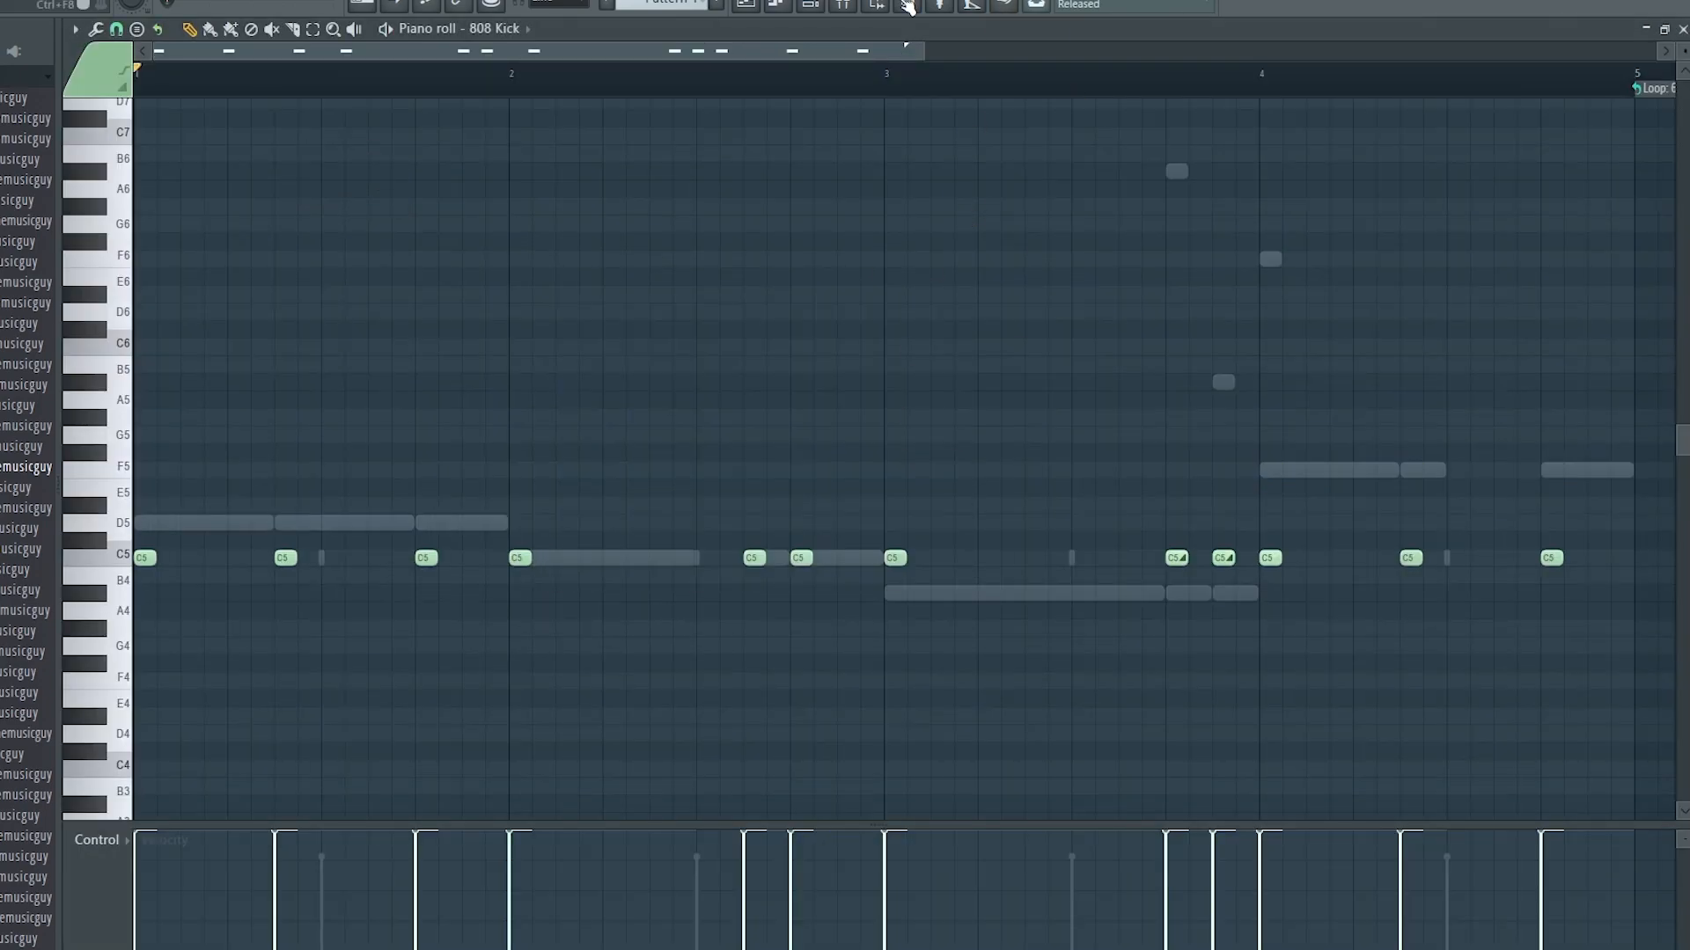
Step: Replace the 808 Kick sample in channel 1 with the KICK_BOOST sample from the drum kit
left_click(809, 5)
scroll(26, 242, "up", 4)
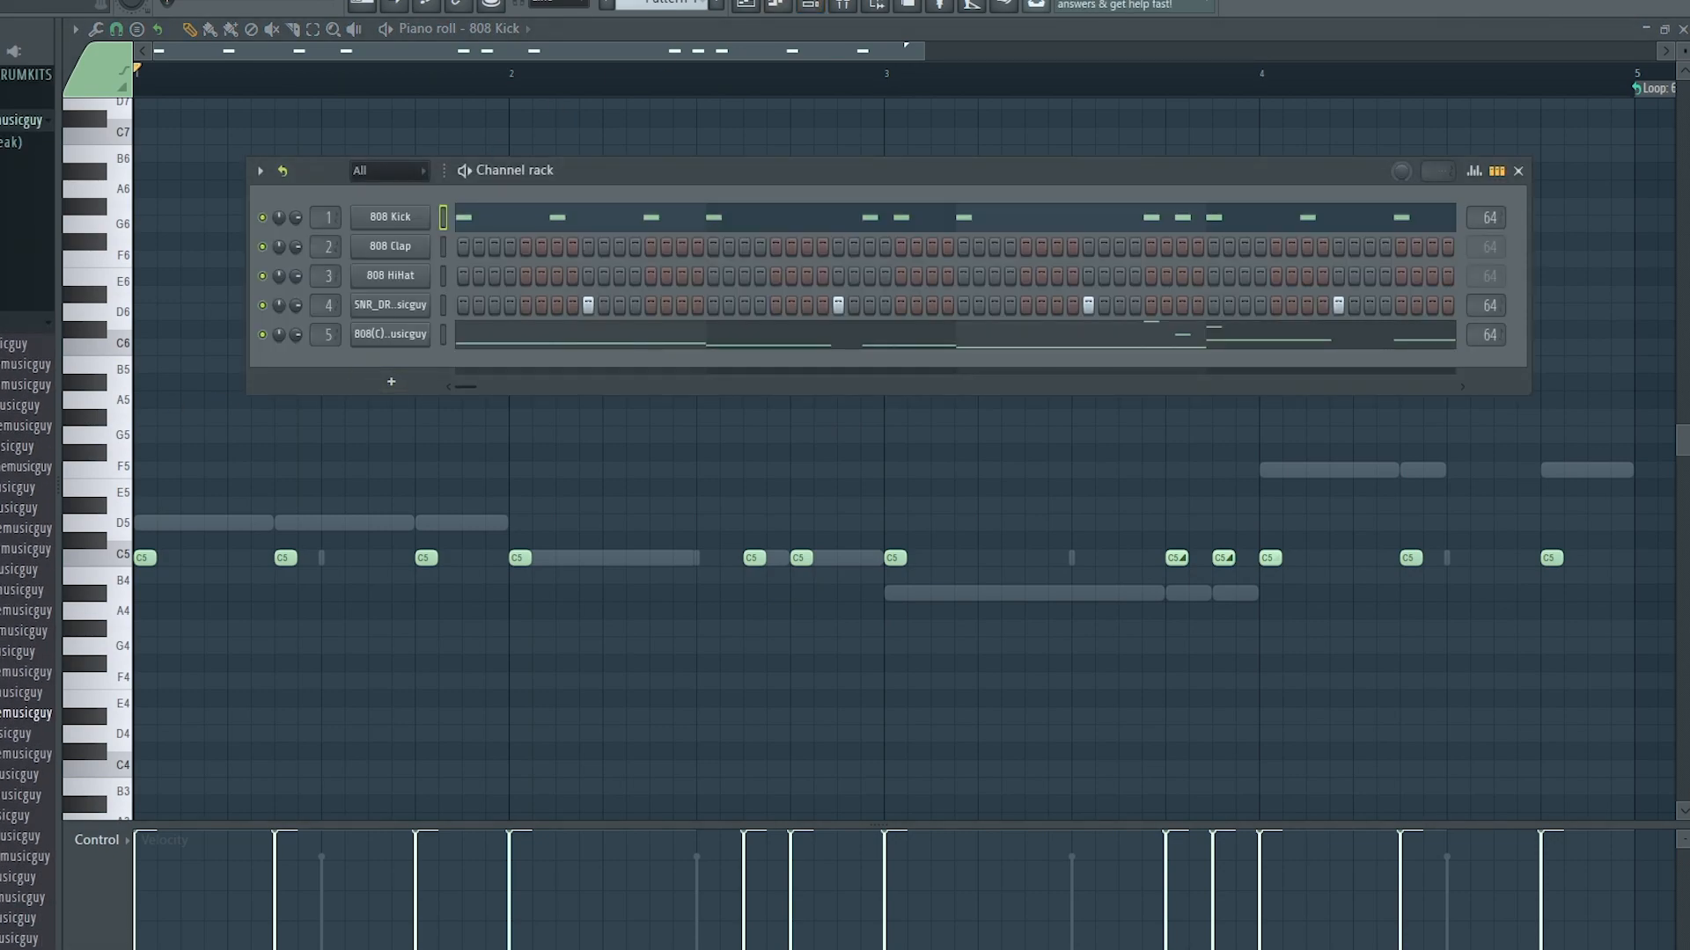
scroll(27, 440, "down", 4)
left_click_drag(26, 241, 404, 218)
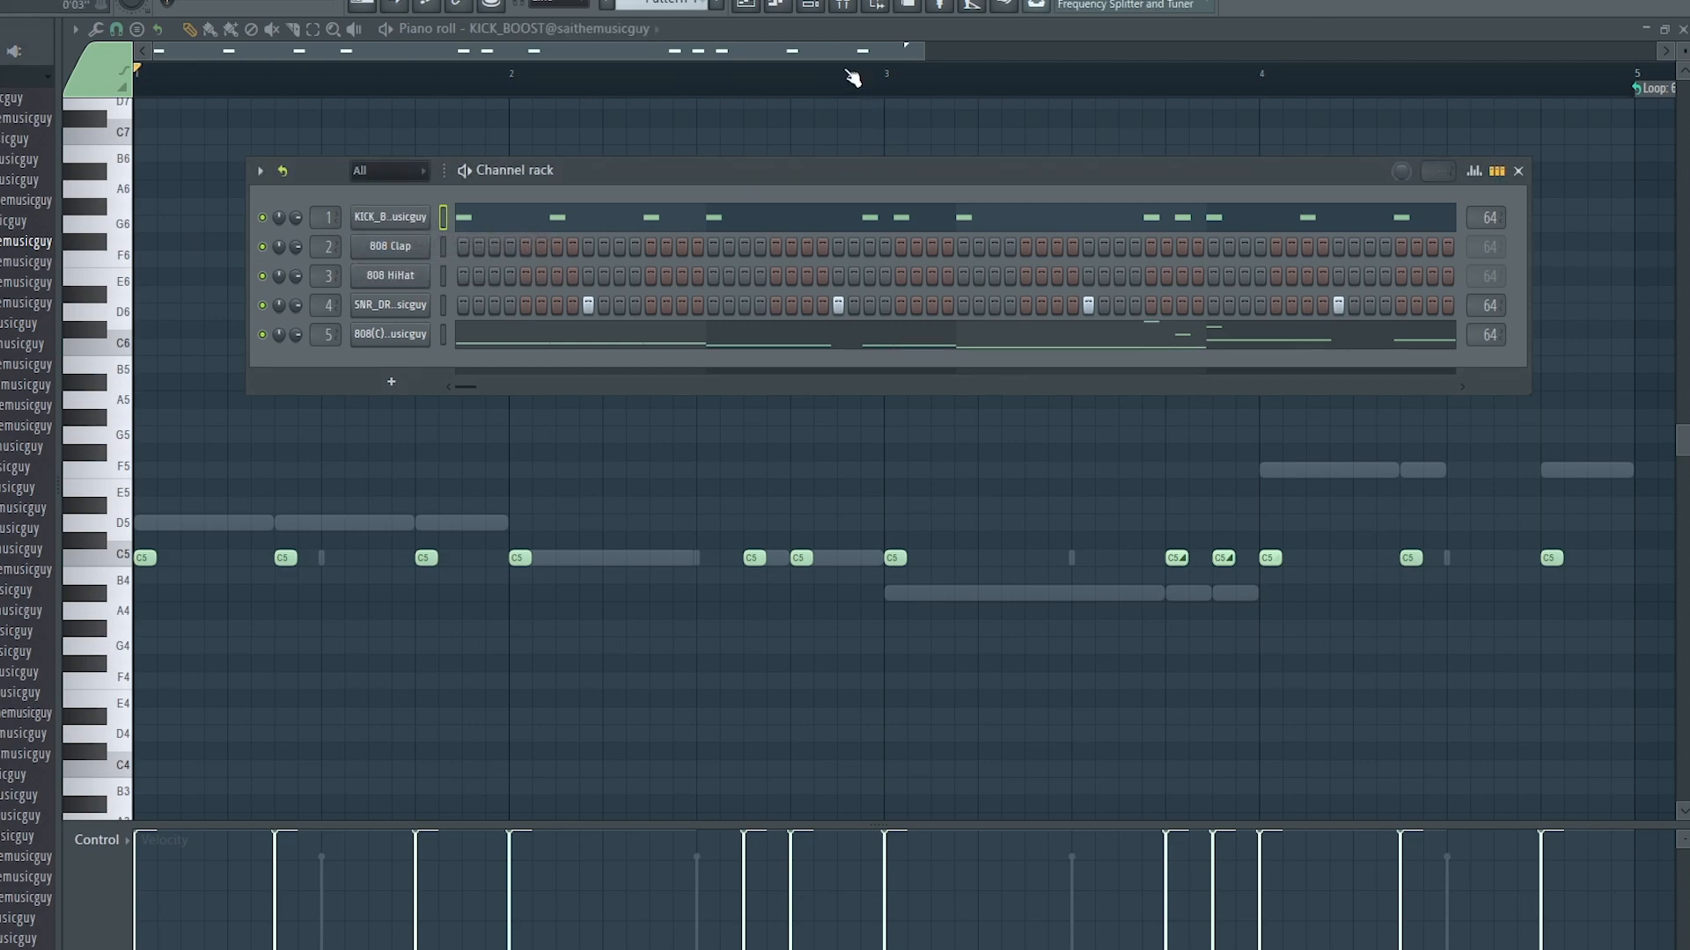
Step: Sidechain the kick's mixer track, Insert 1, to the 808's track
left_click(843, 7)
left_click(184, 188)
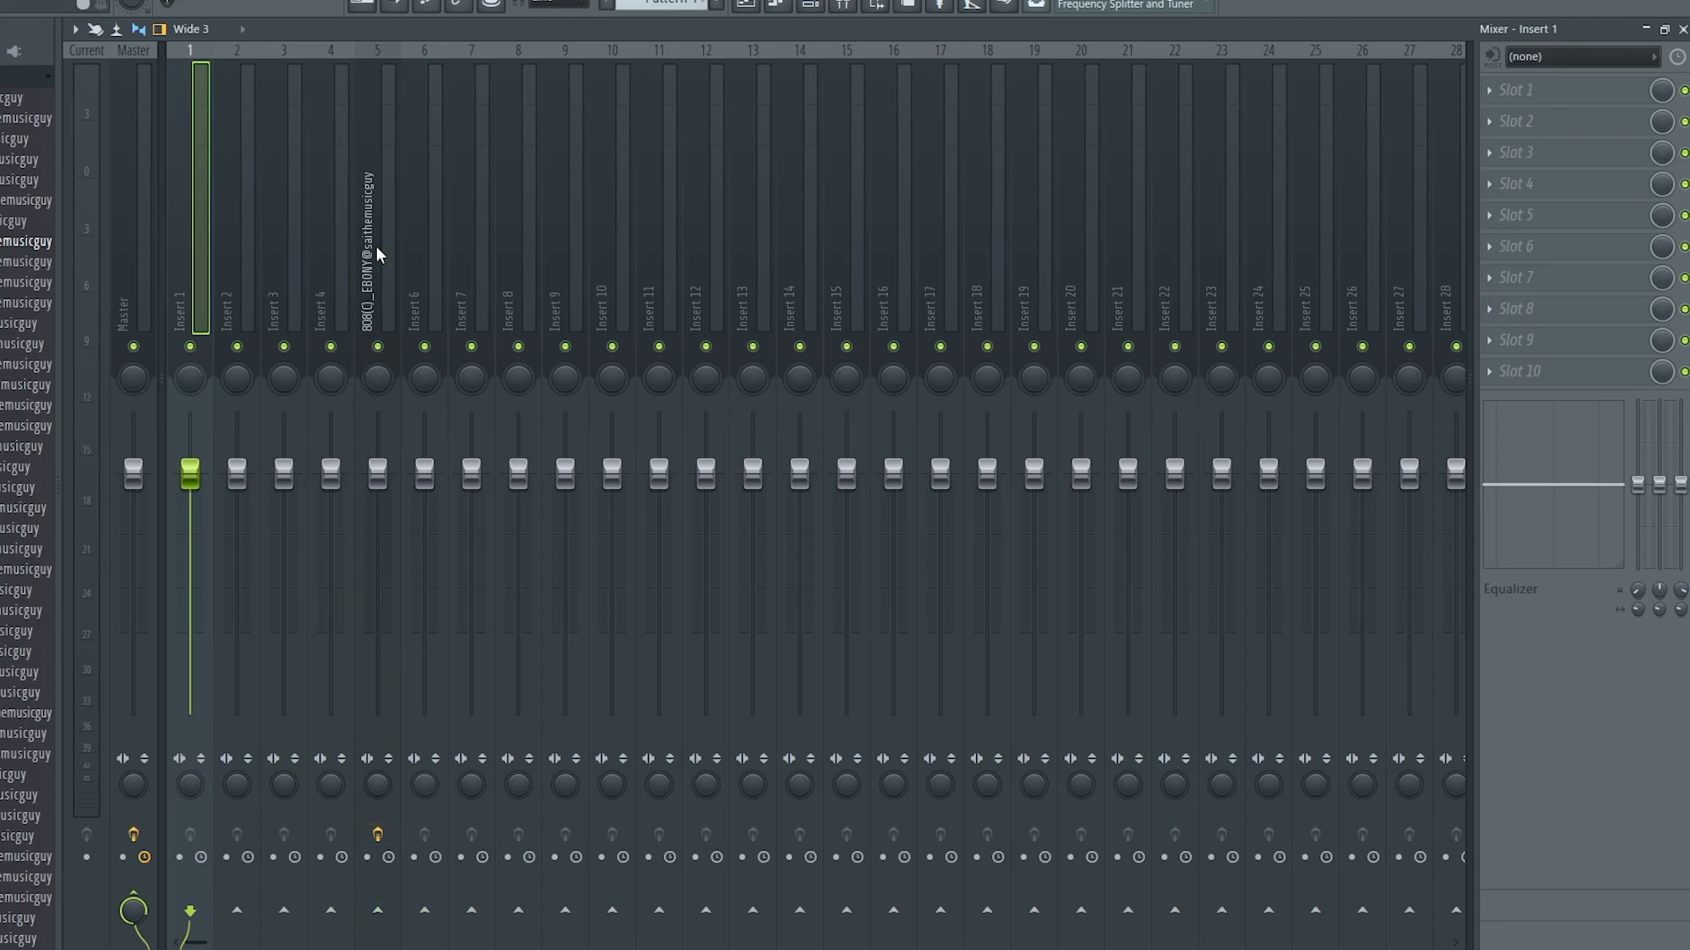
right_click(388, 912)
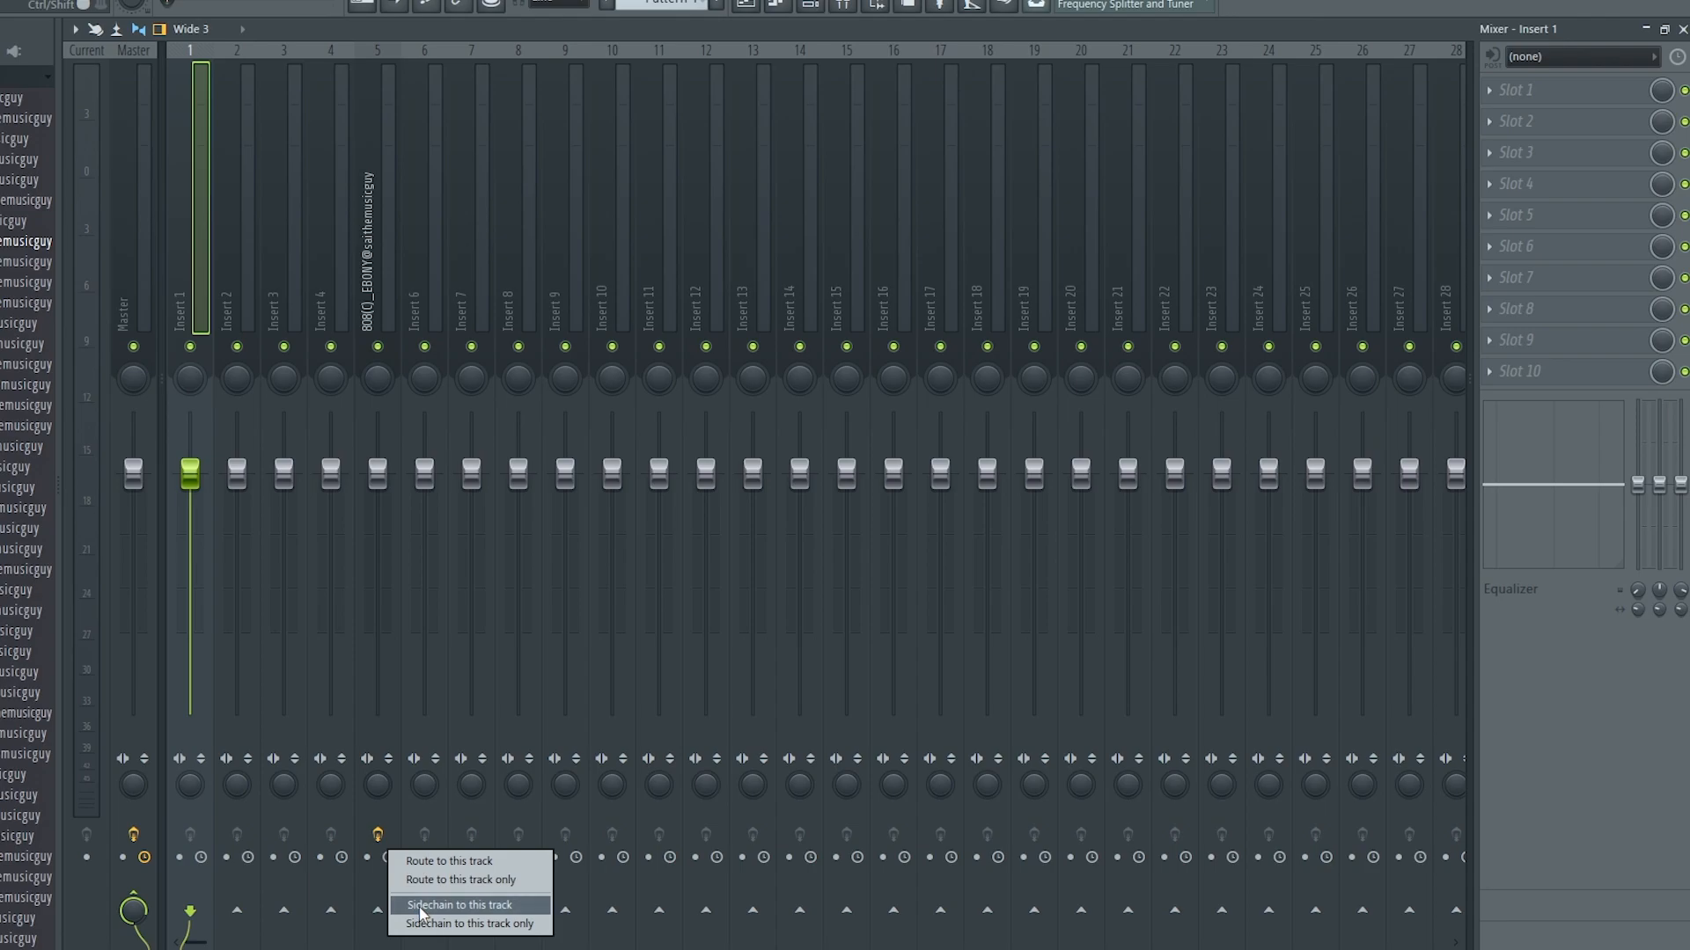
left_click(421, 906)
Step: Load Fruity Limiter into slot 8 of the 808's track and set its compressor's sidechain input to Insert 1
left_click(375, 215)
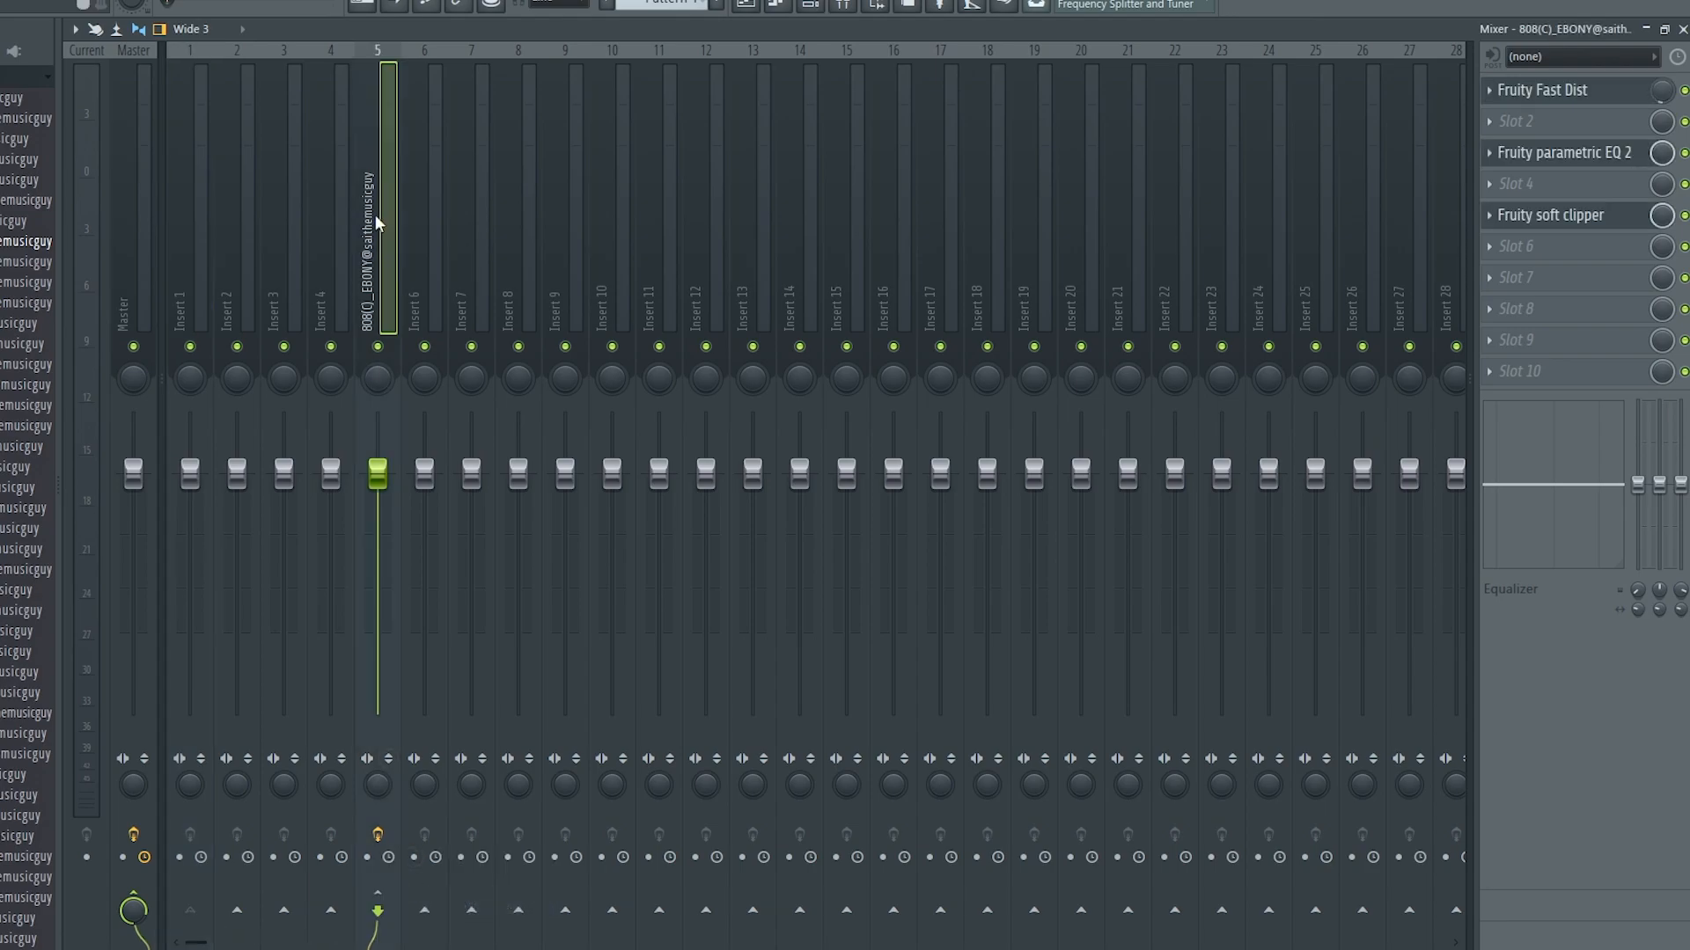
left_click(1513, 350)
left_click(1179, 396)
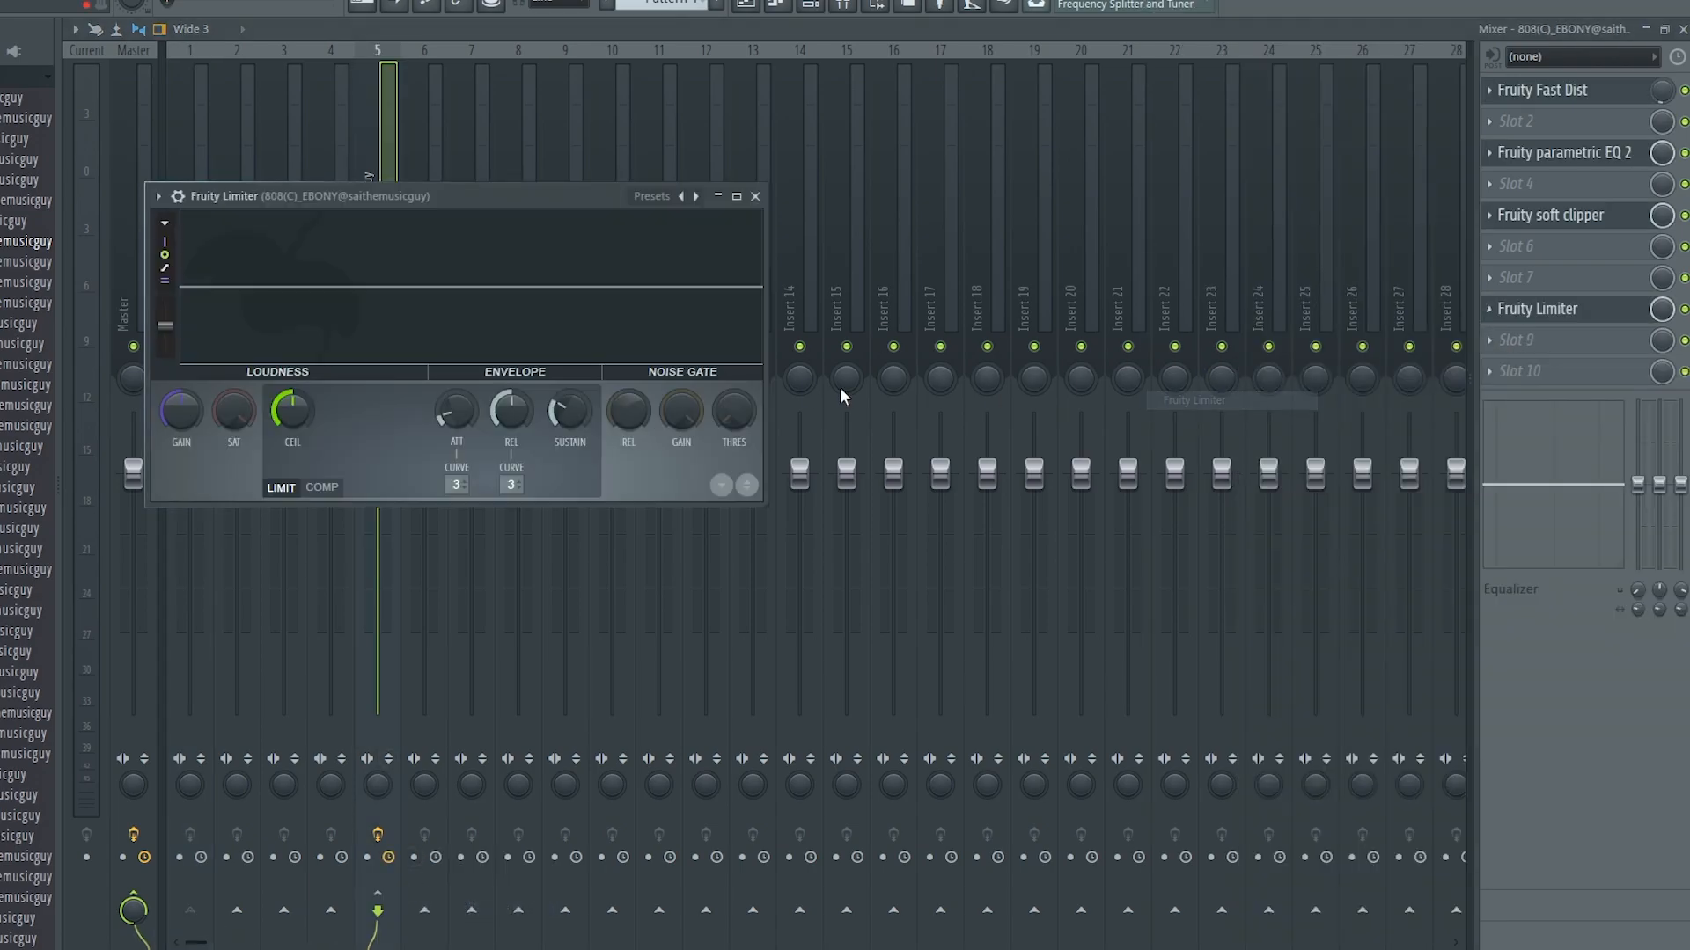
left_click(322, 488)
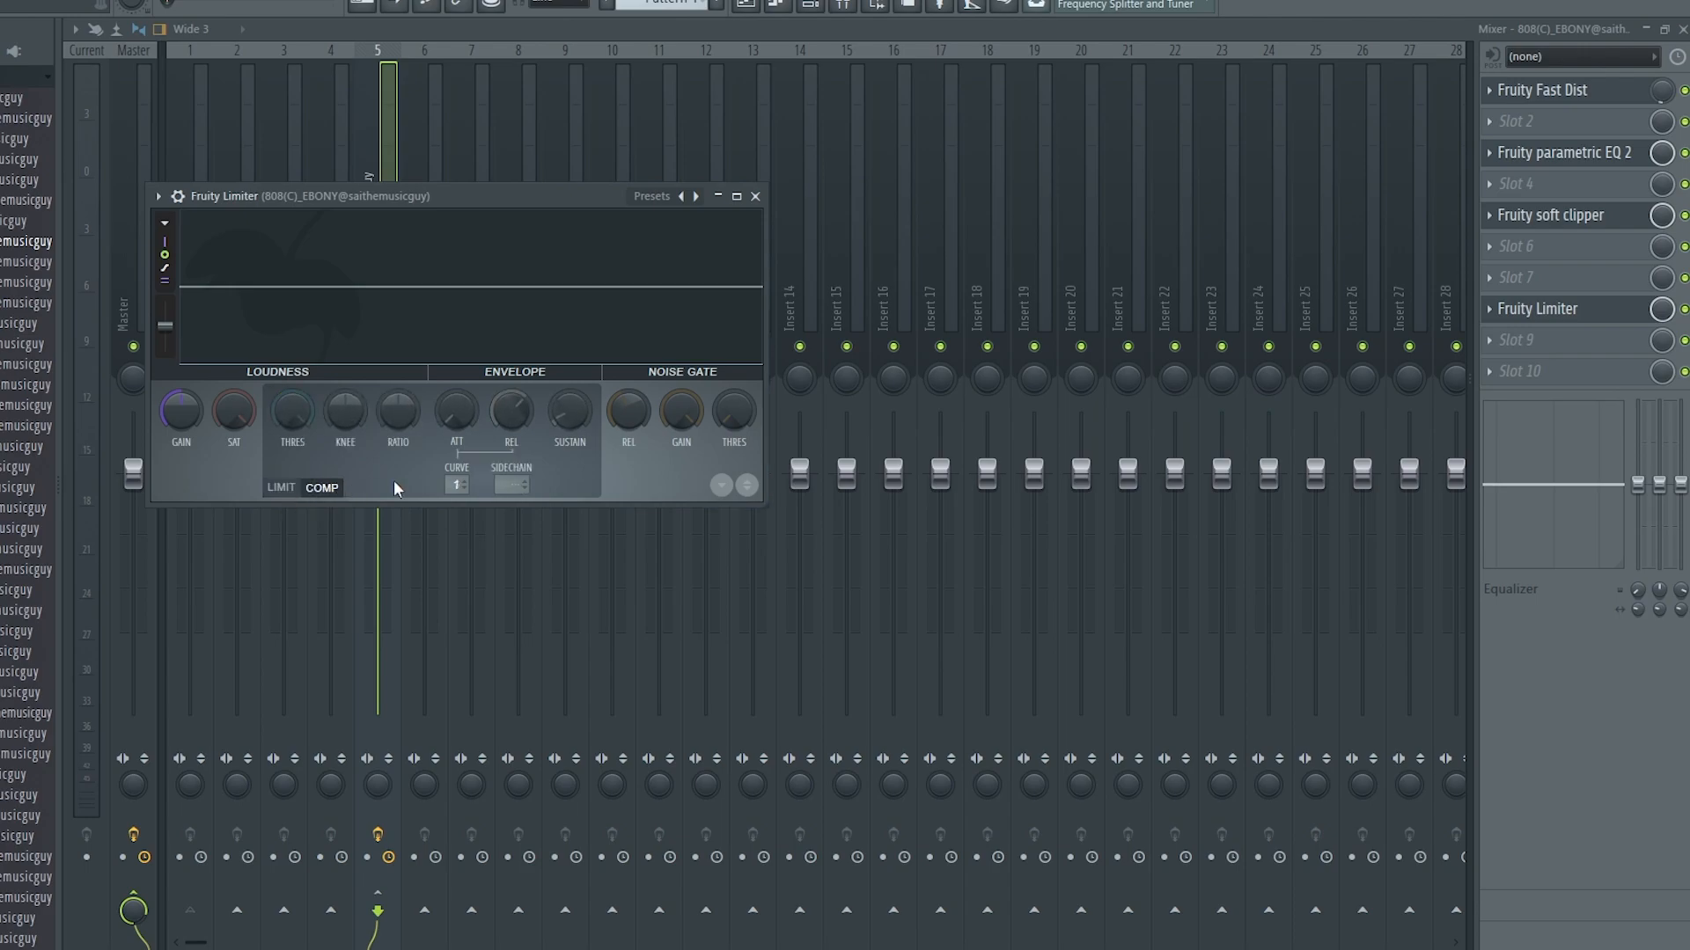
left_click(510, 485)
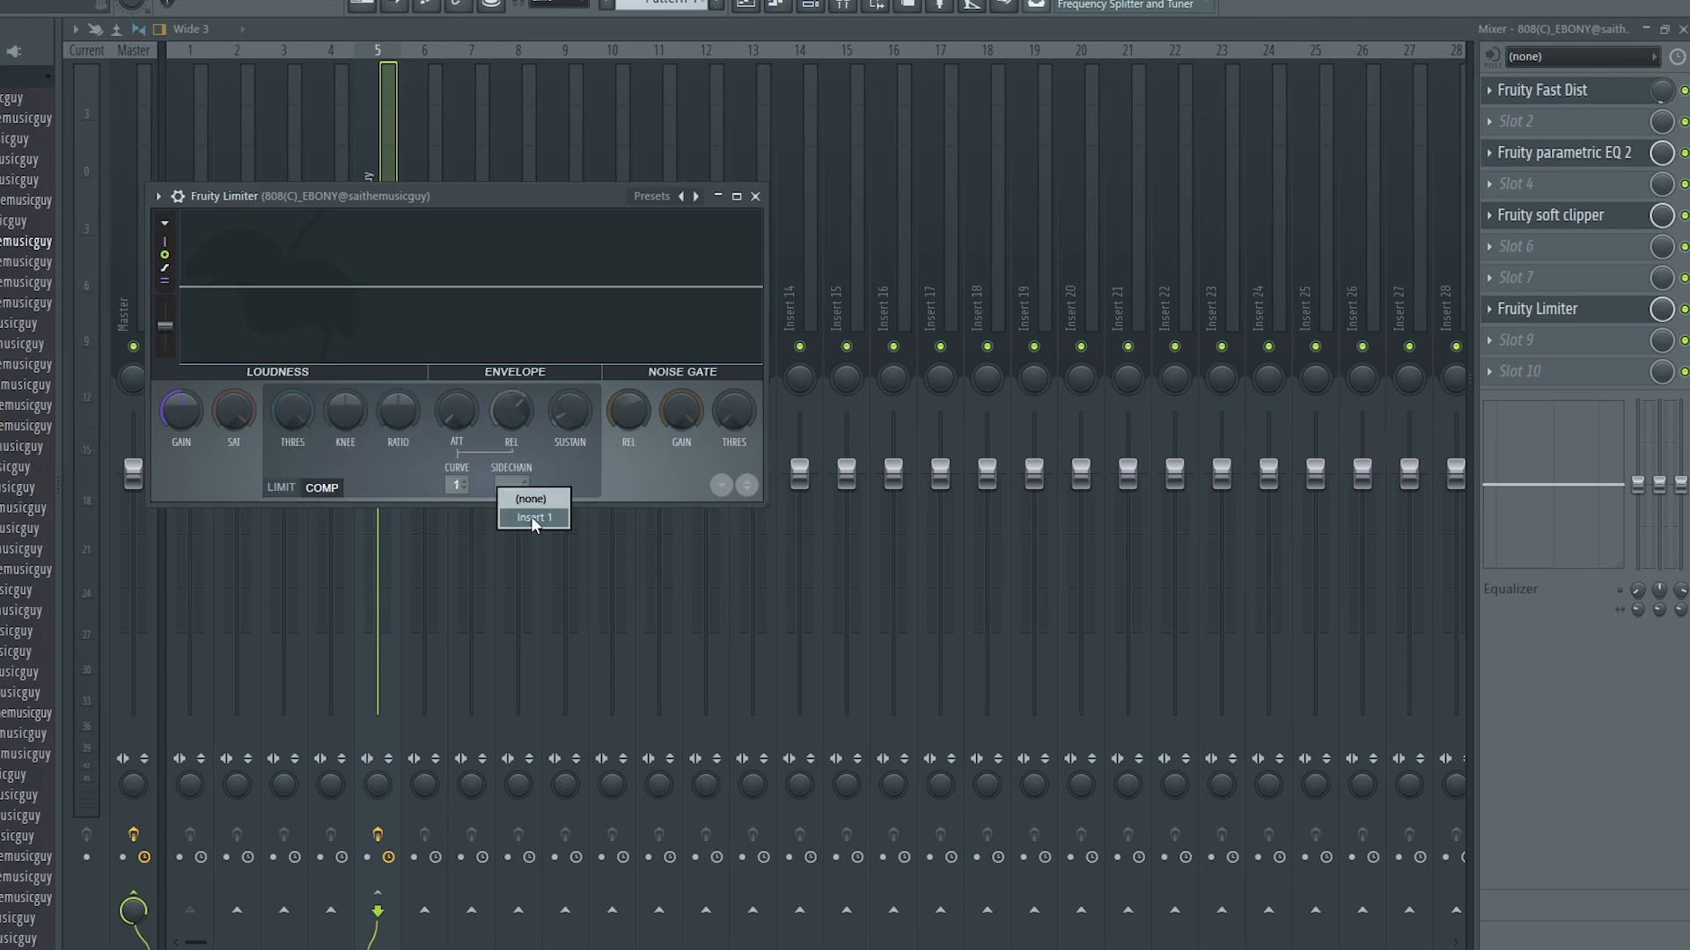
Step: Lower and fine-tune Fruity Limiter's compressor threshold during playback so the kick ducks the 808, and close the plugin
left_click_drag(304, 410, 304, 462)
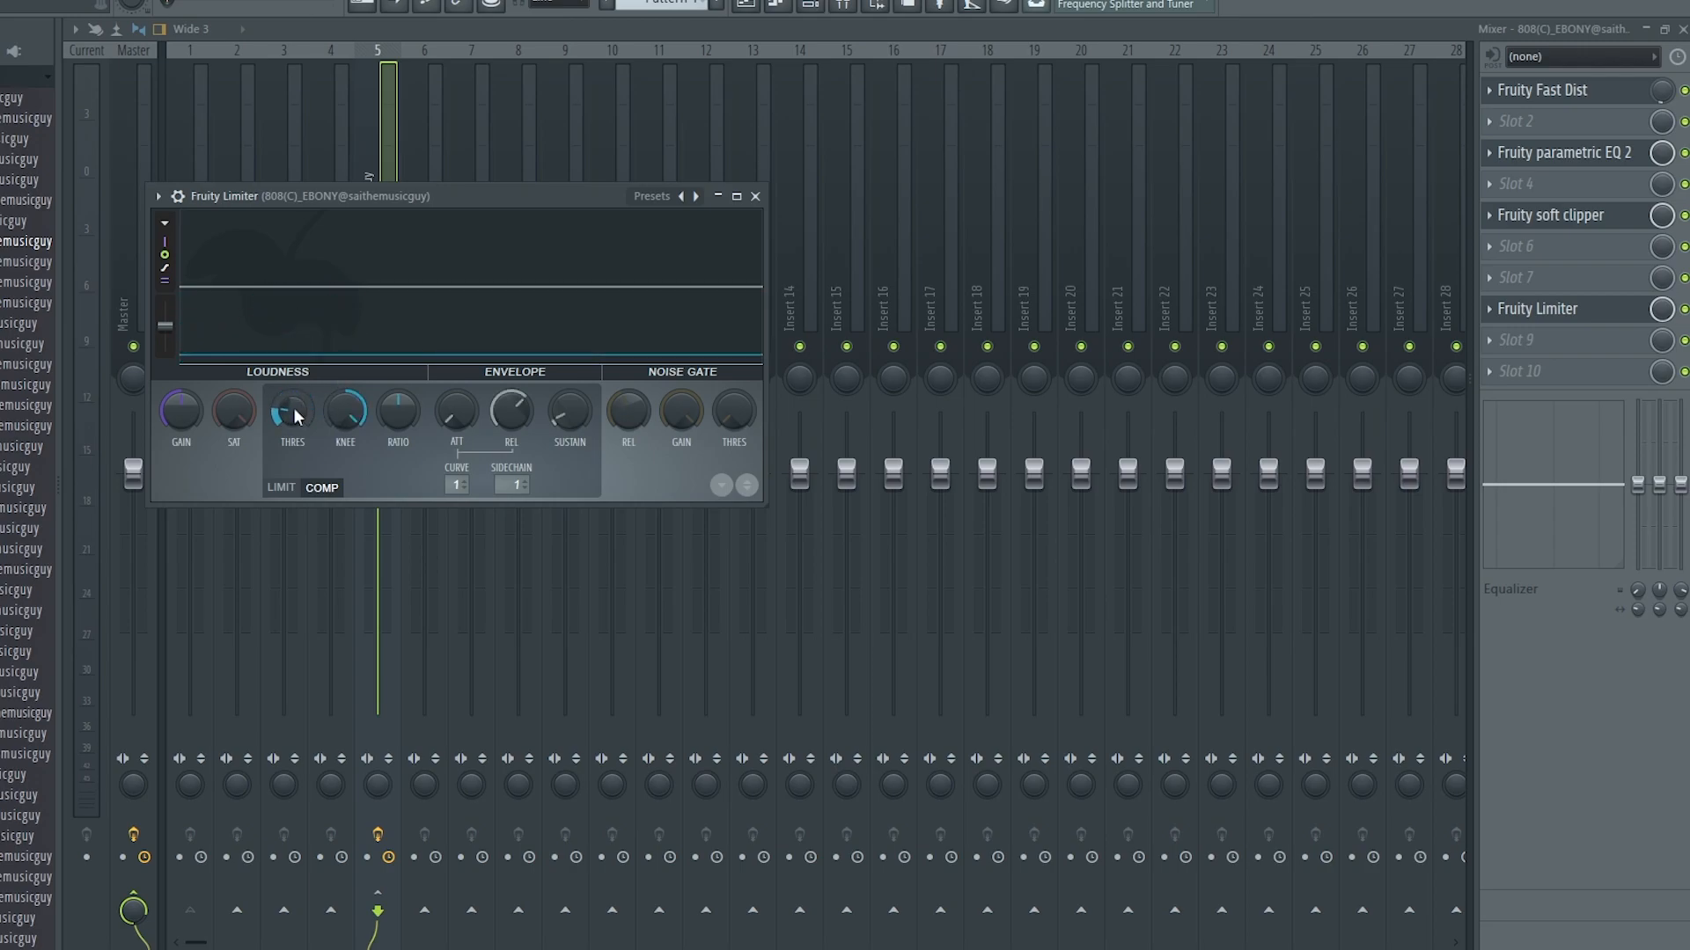
key("space")
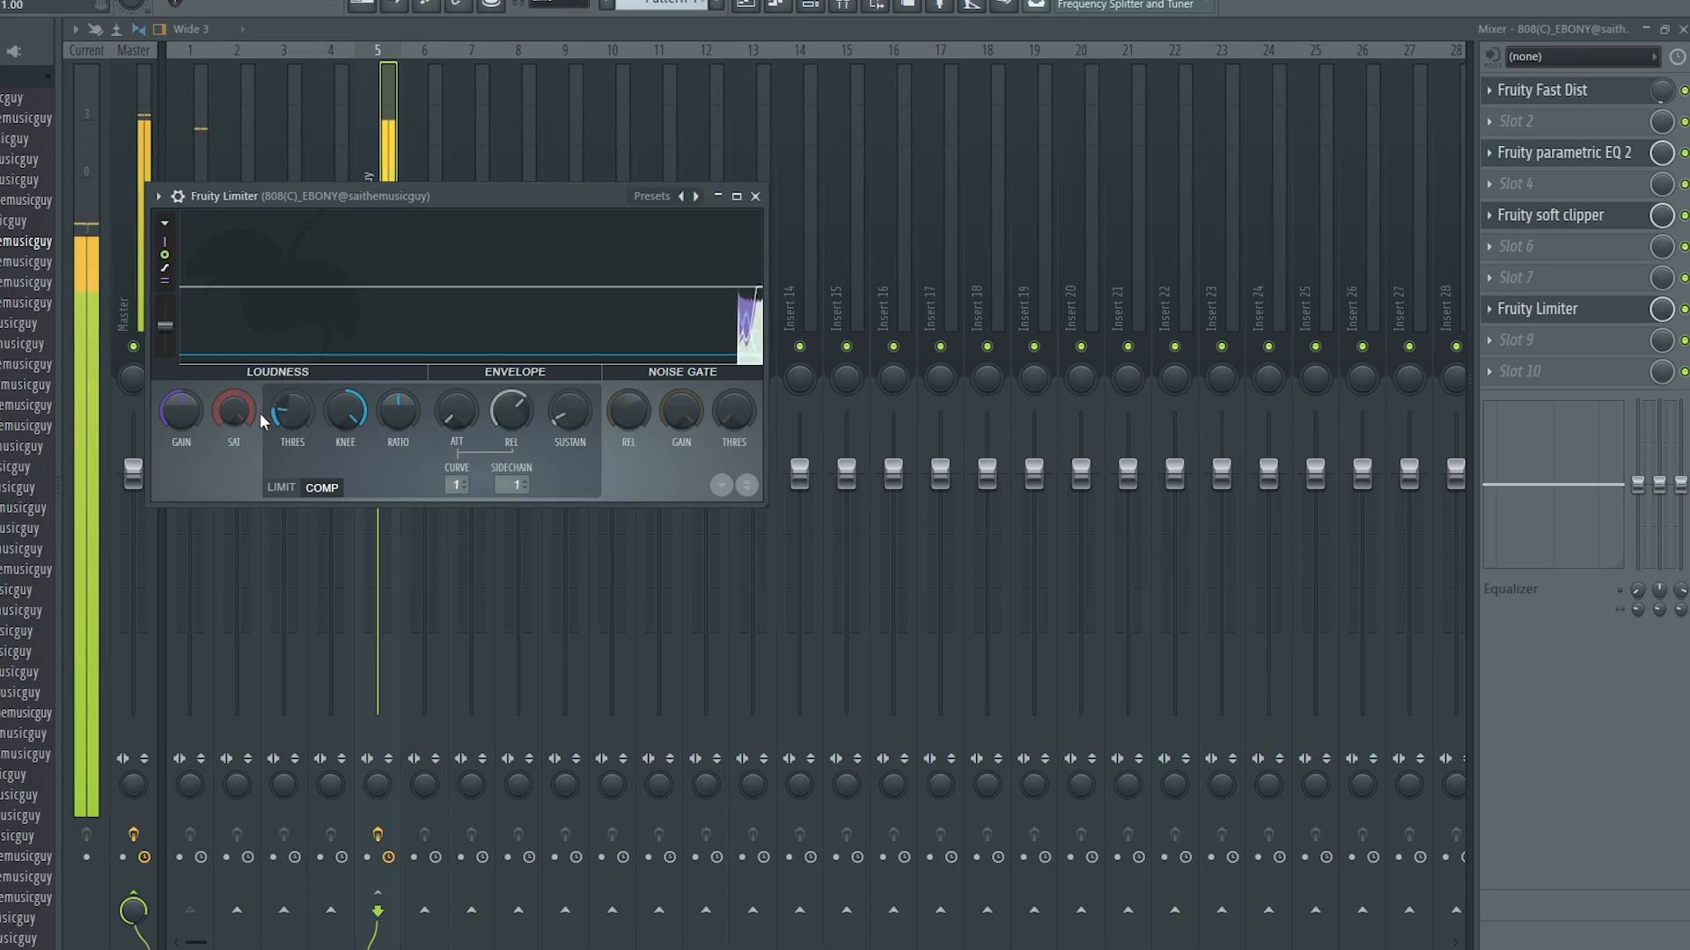
key("space")
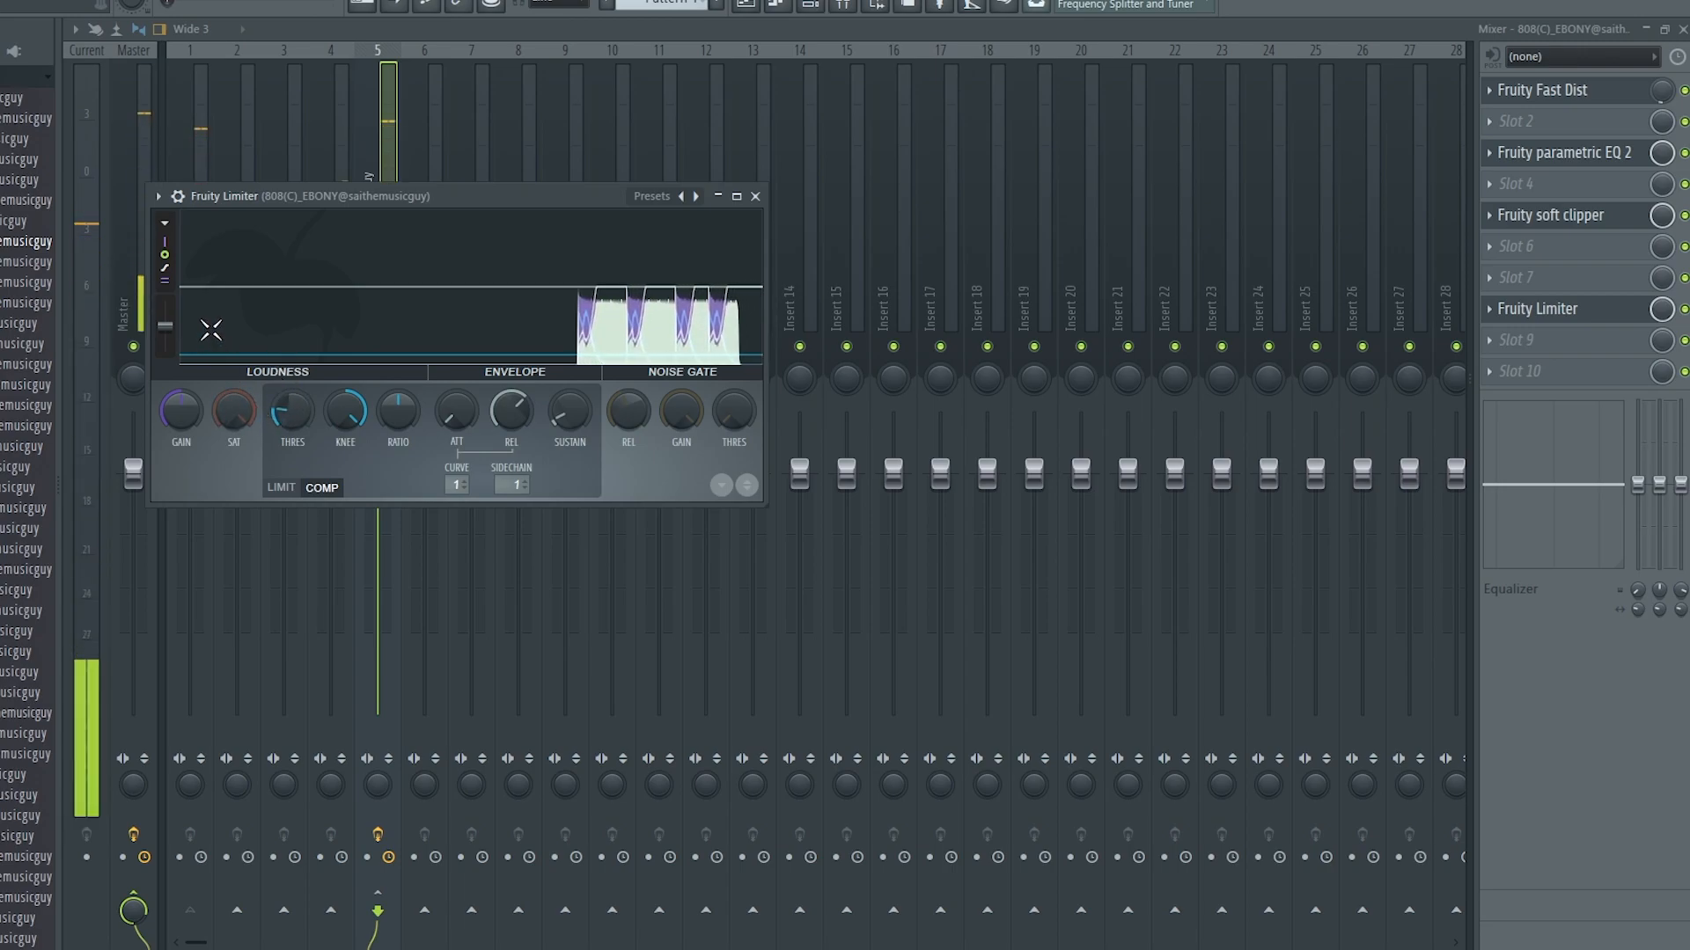
mouse_move(294, 387)
left_mouse_down()
mouse_move(293, 341)
mouse_move(286, 399)
left_mouse_up()
key("space")
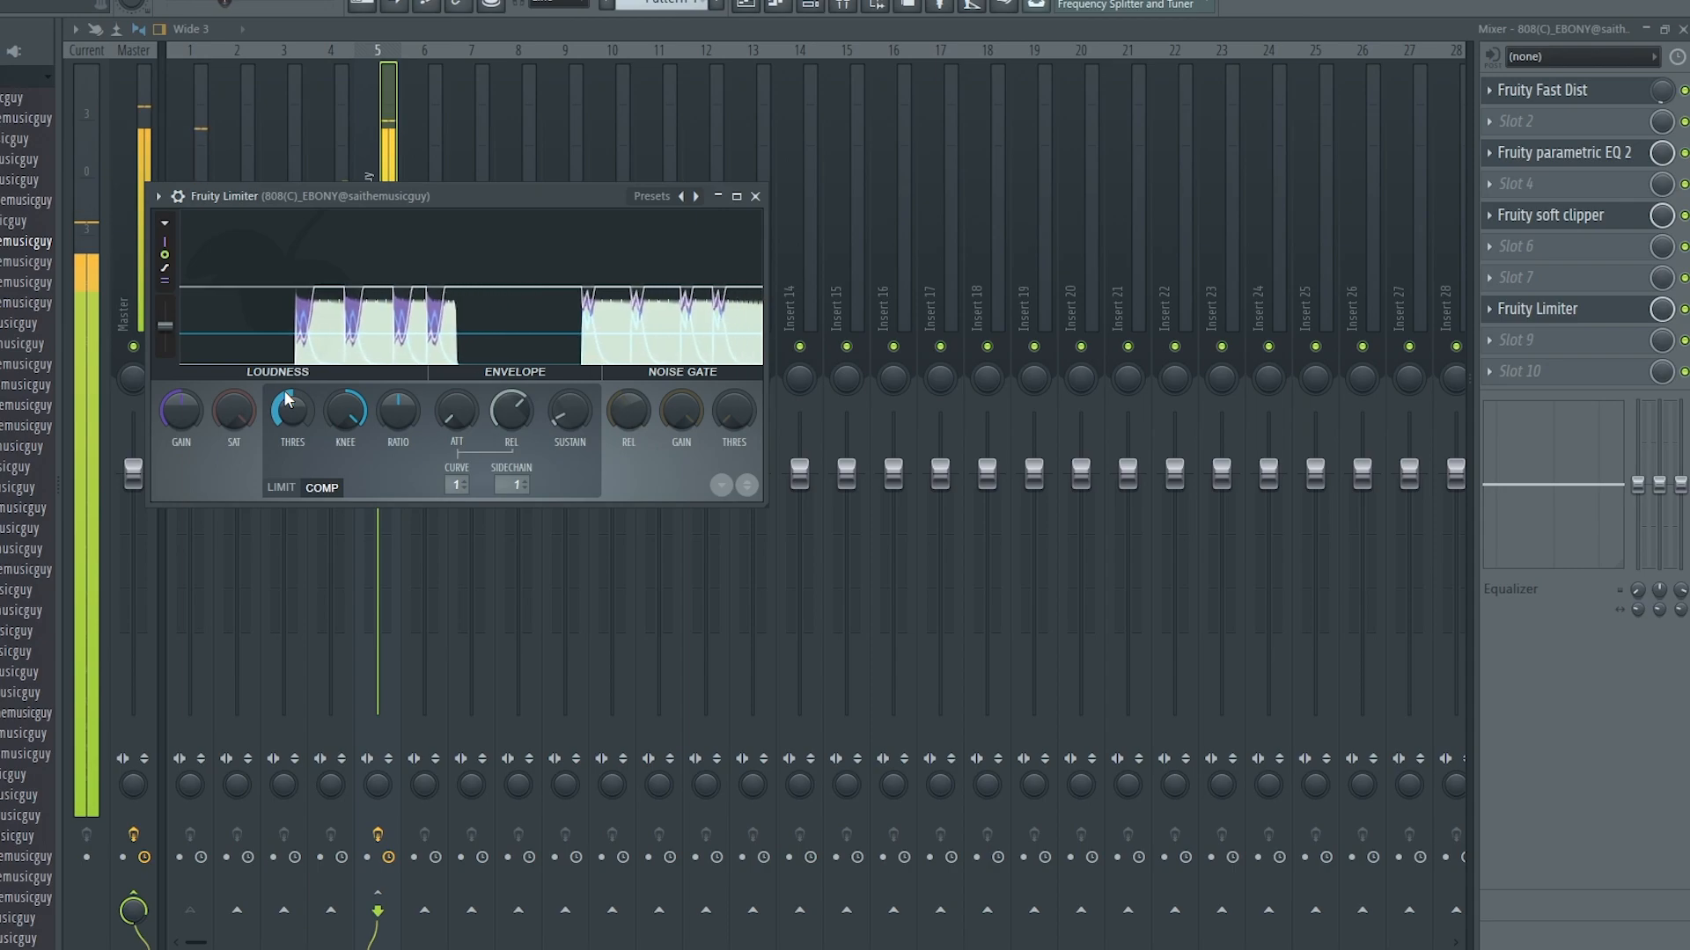
left_click_drag(292, 411, 293, 432)
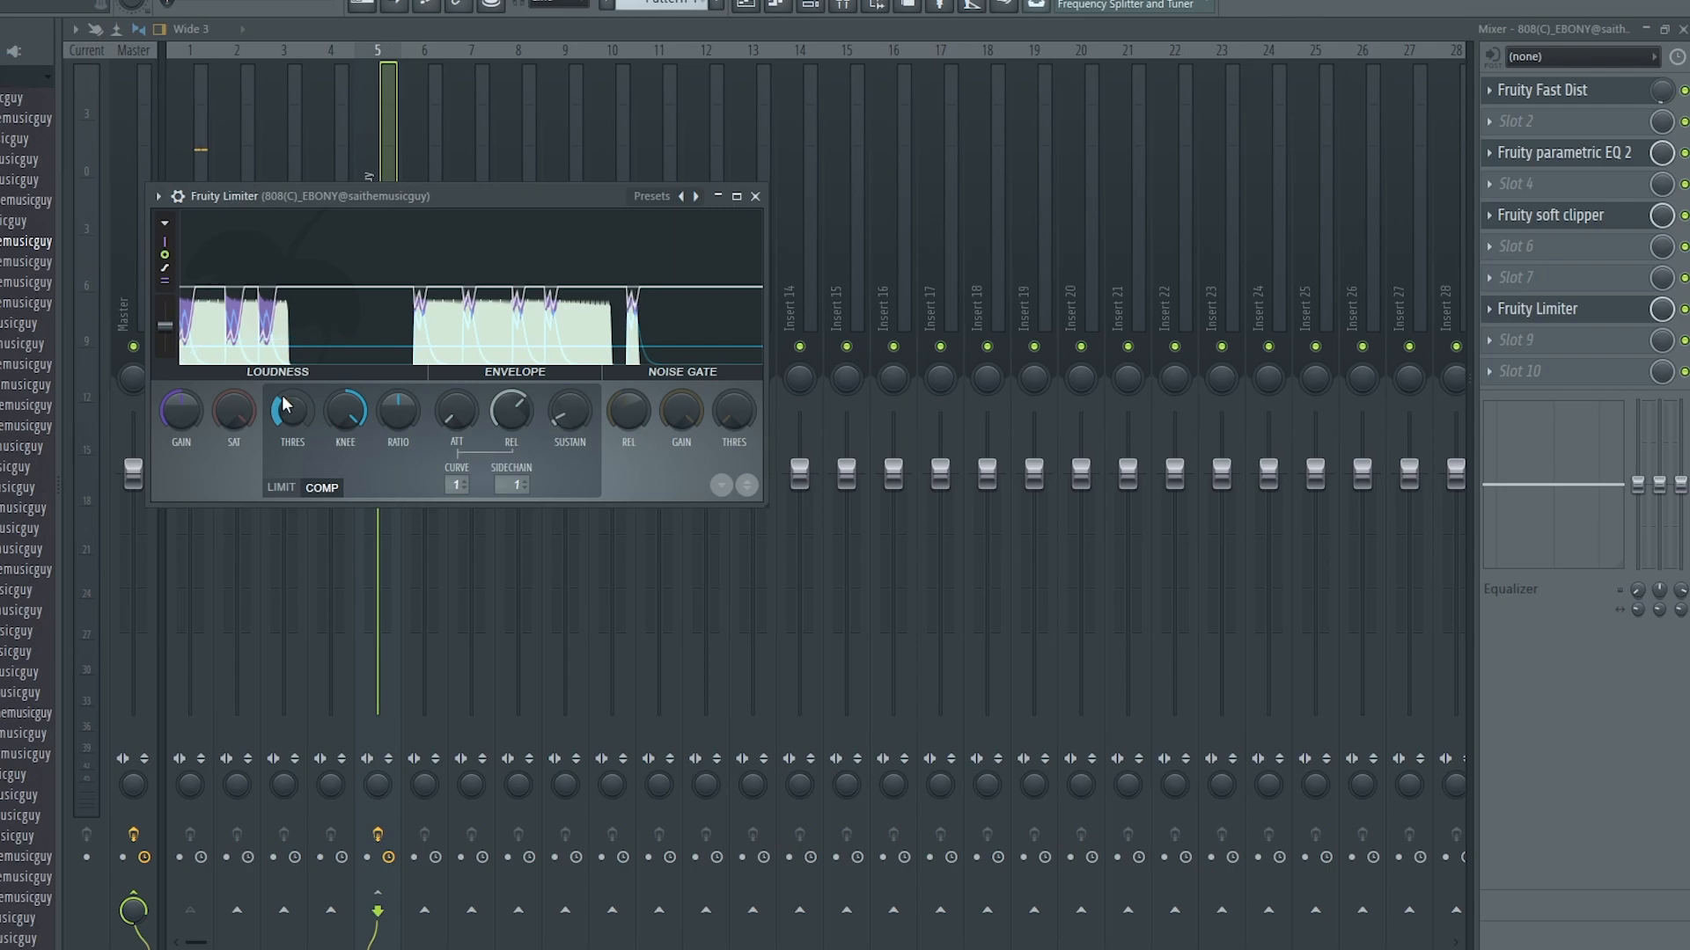
key("space")
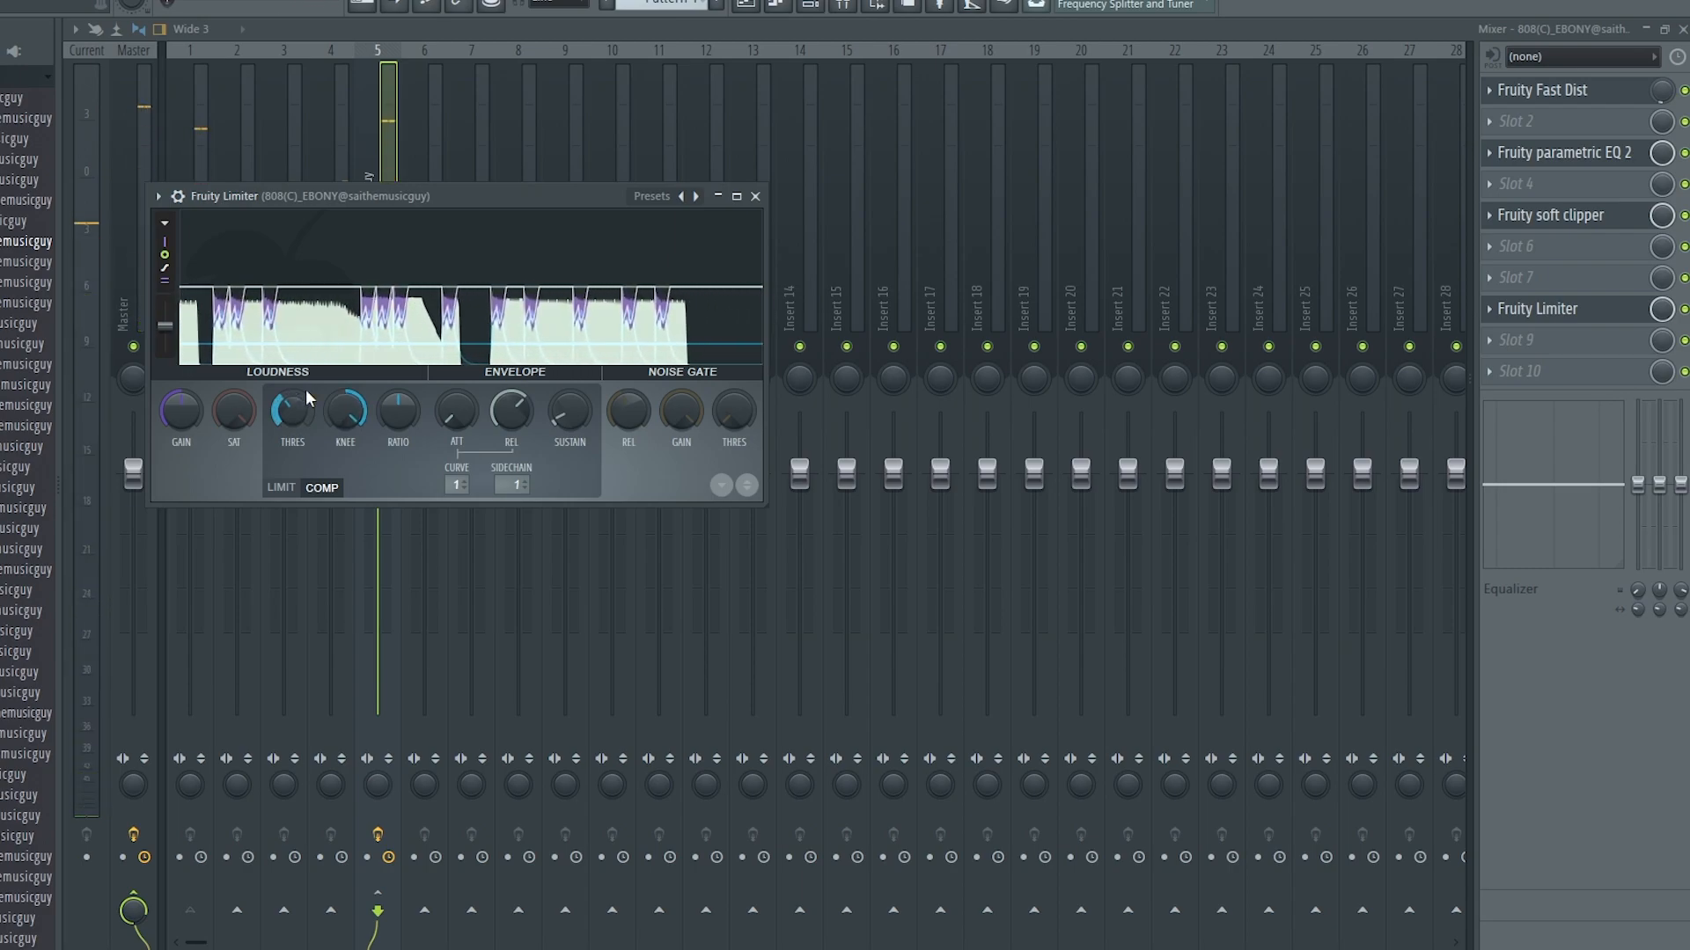
key("Escape")
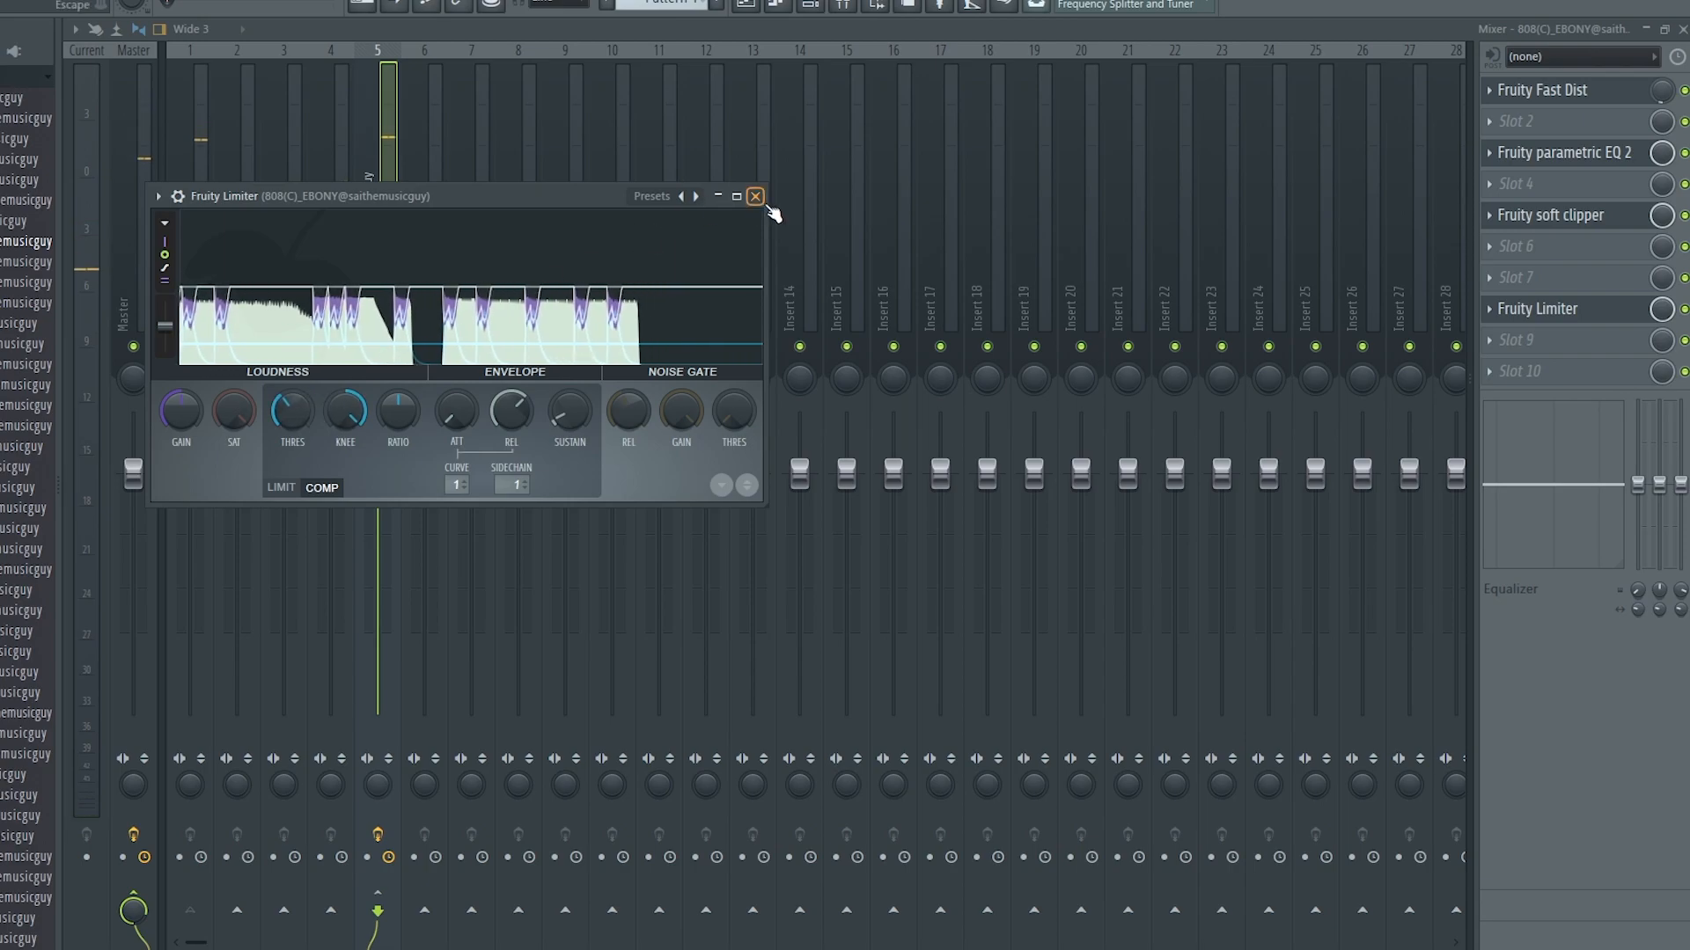
left_click(756, 197)
Step: Browse the drum kit's kick samples and swap the kick in channel 1 for a different one
left_click(809, 5)
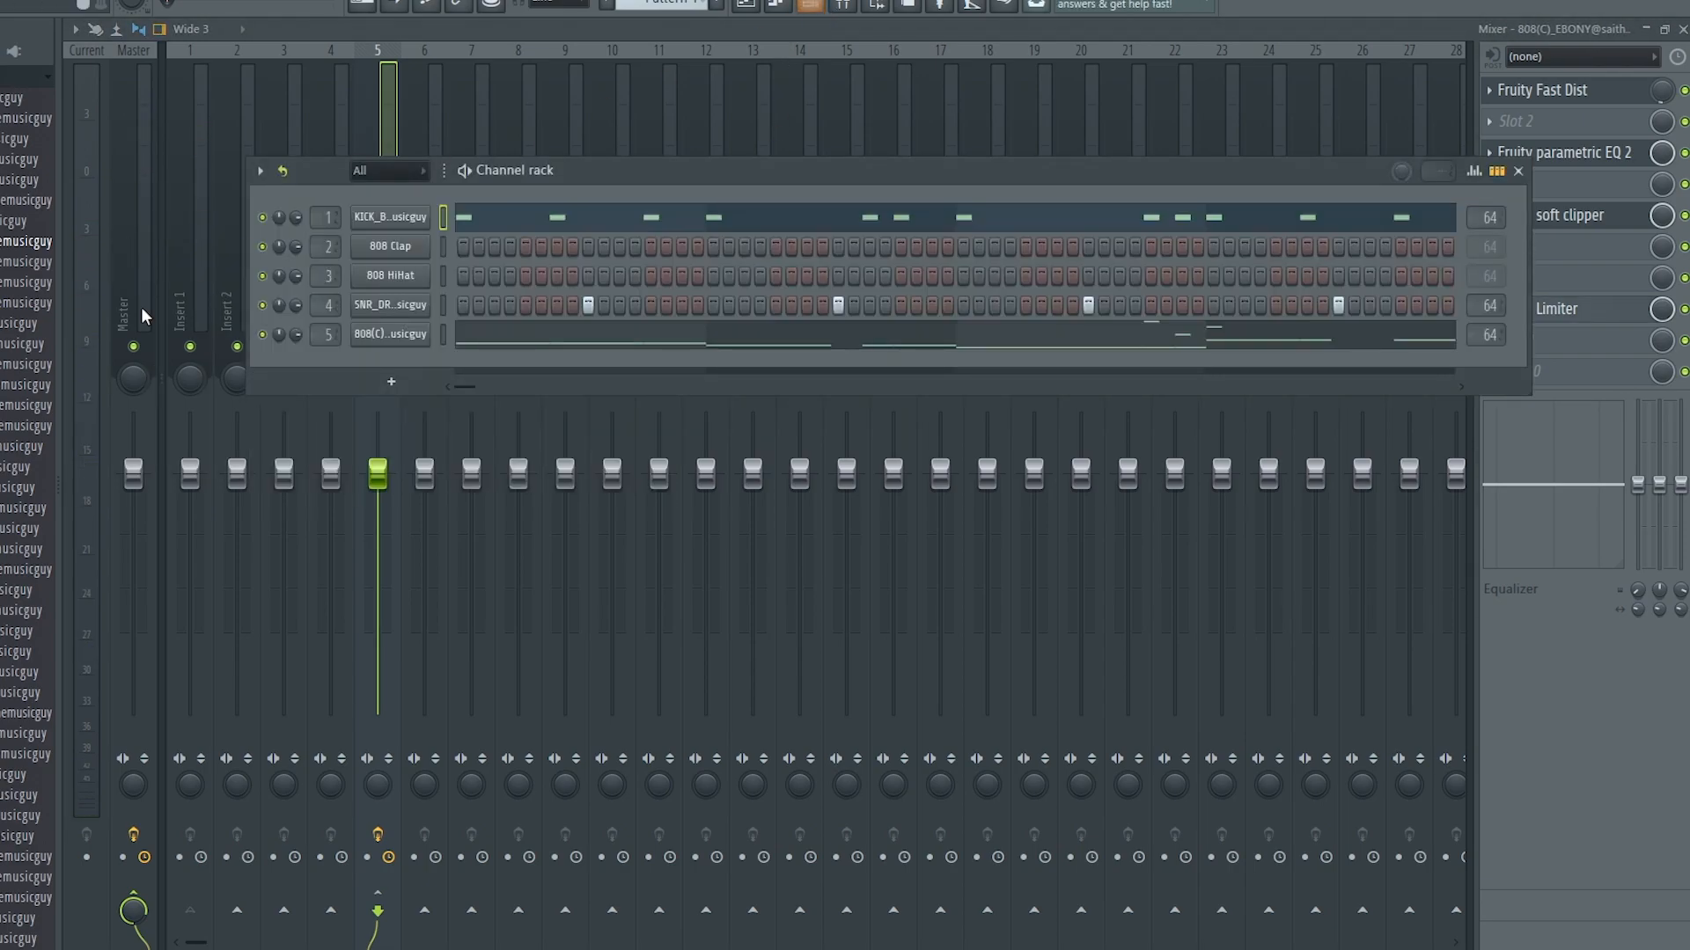
scroll(25, 263, "down", 3)
left_click(22, 242)
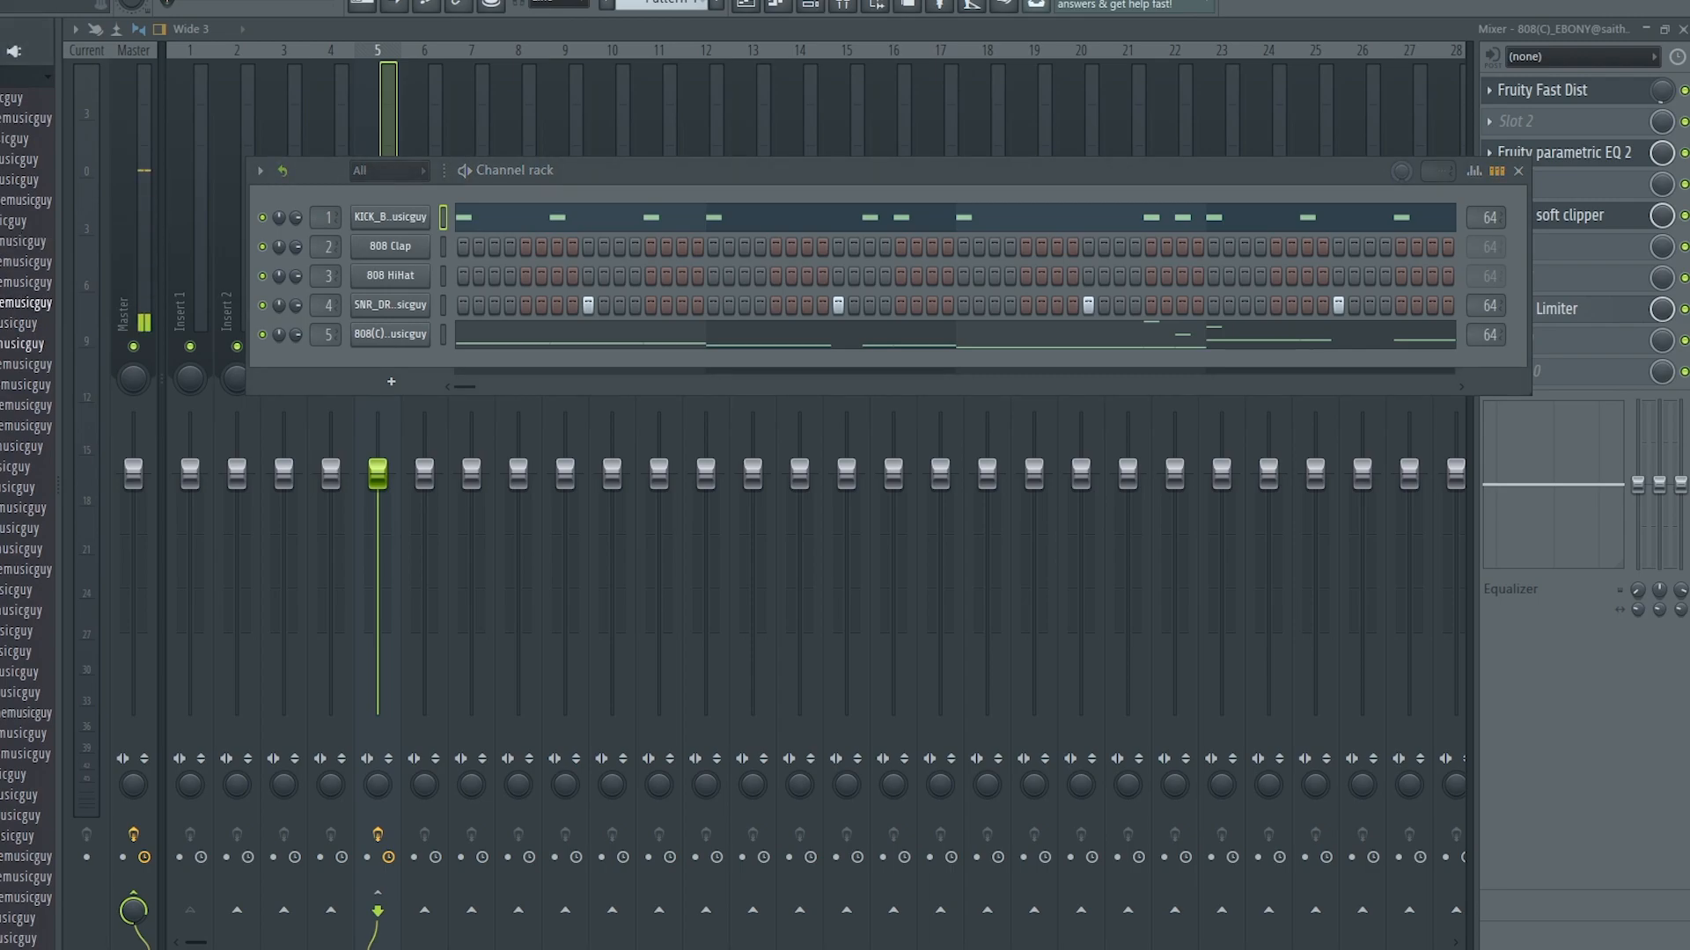
scroll(22, 323, "down", 3)
scroll(20, 470, "down", 12)
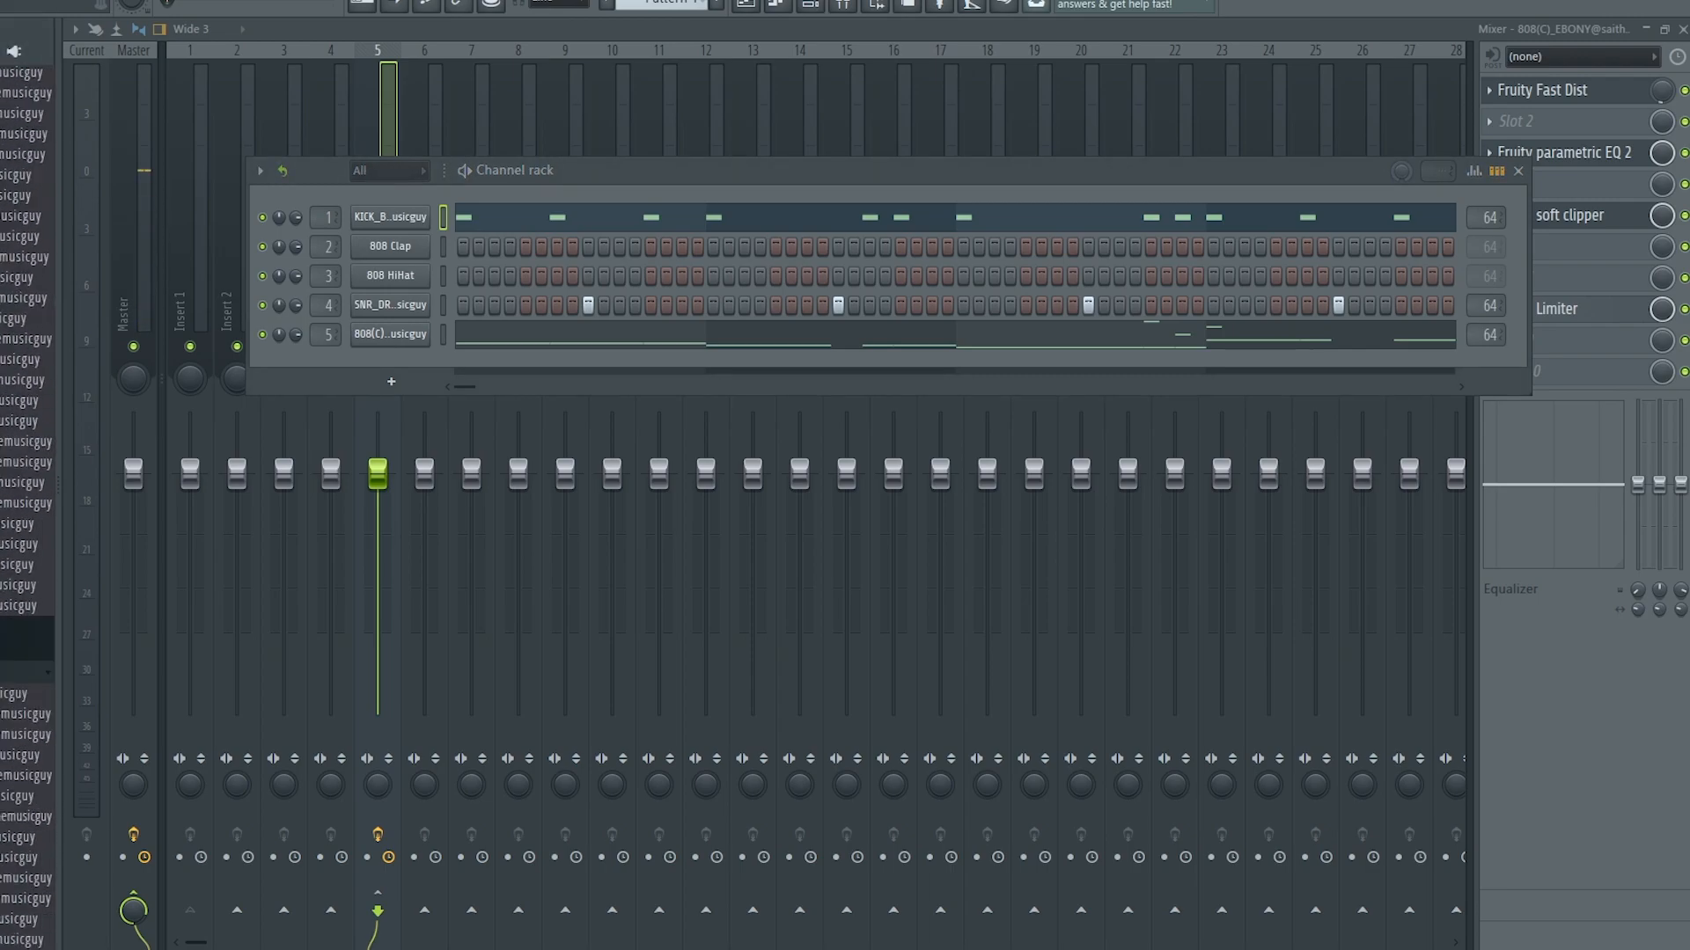
scroll(26, 510, "down", 8)
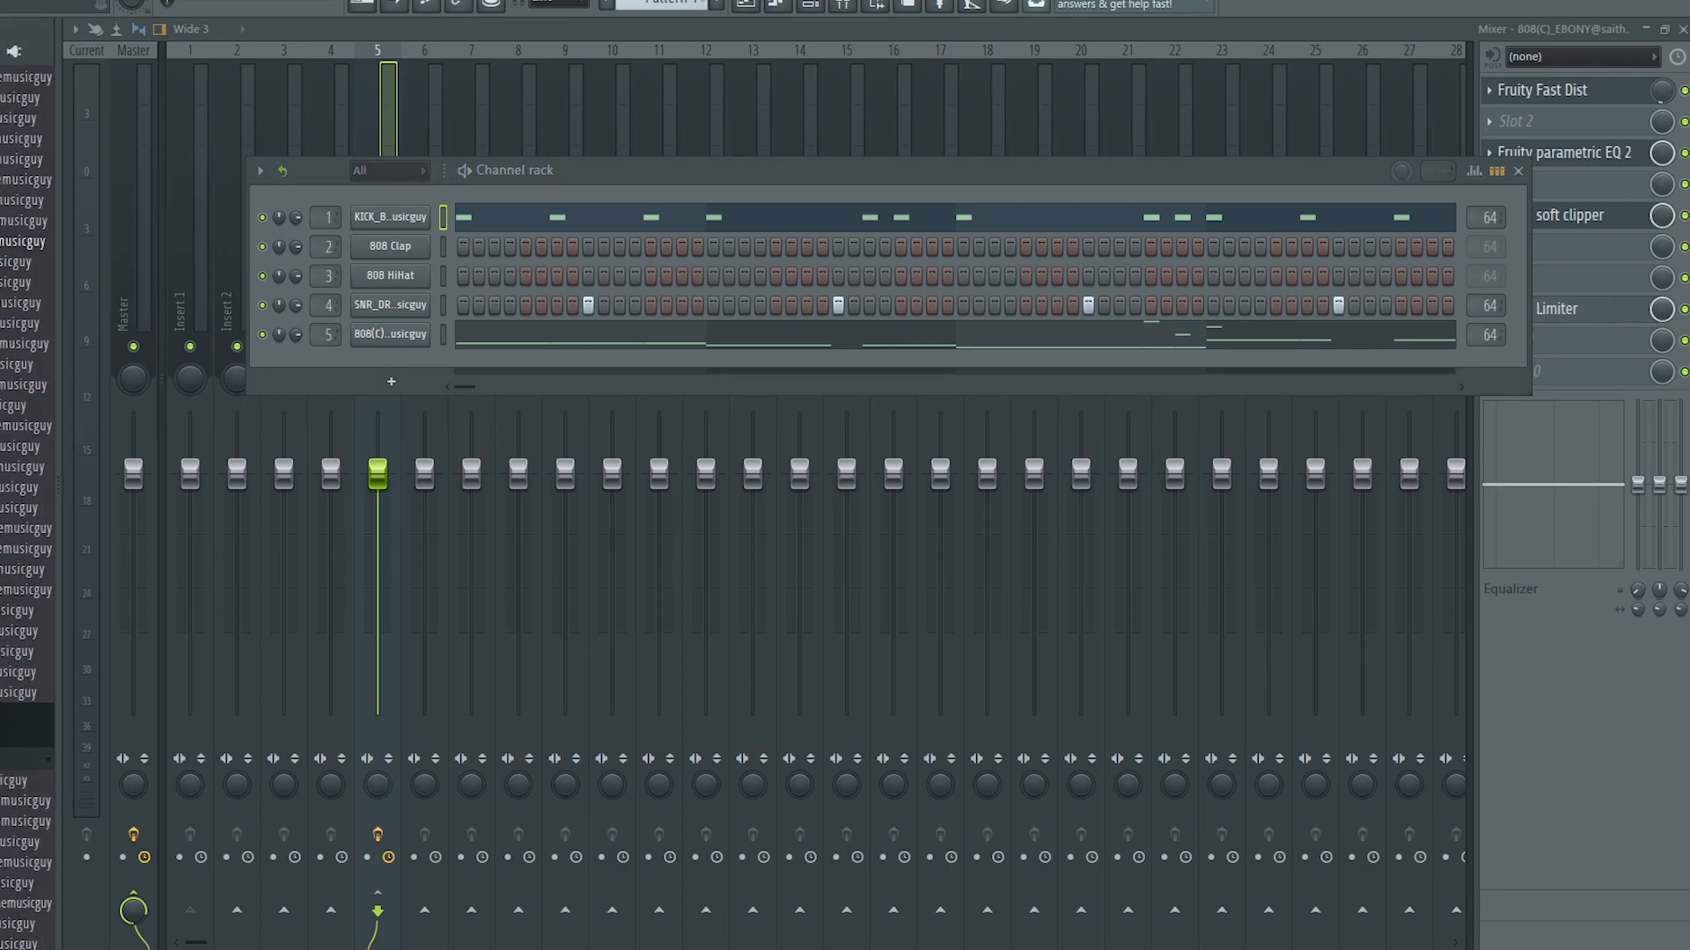
left_click(13, 159)
left_click_drag(12, 159, 379, 214)
left_click(361, 105)
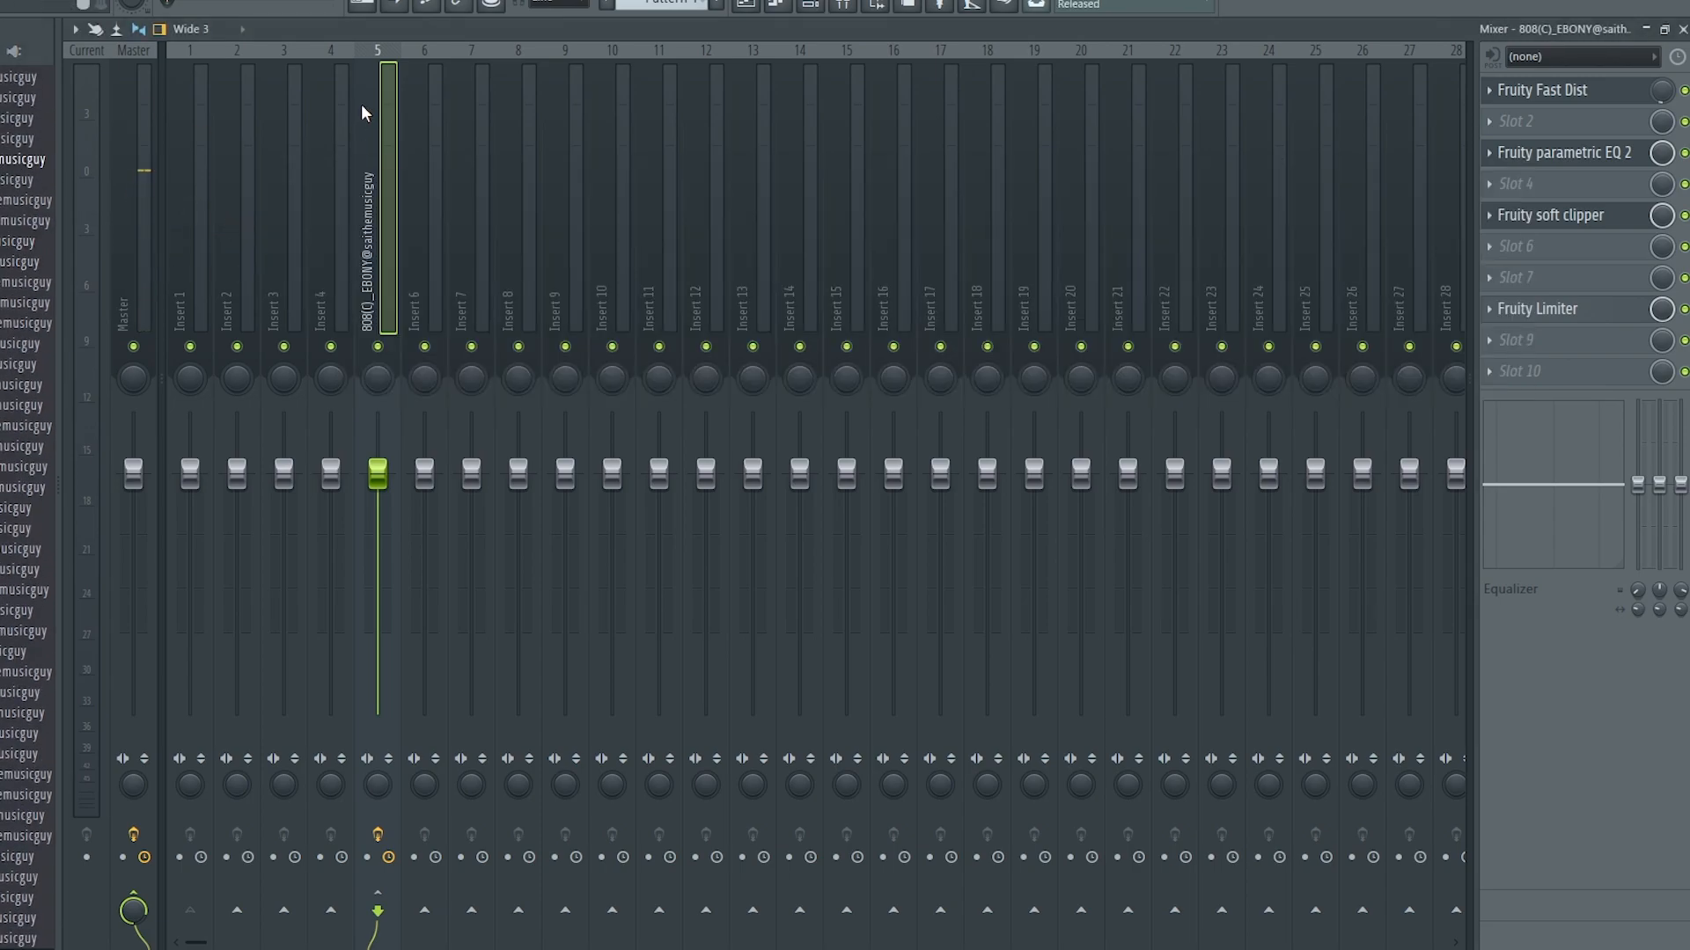
Step: Play the pattern with the new kick and examine the 808's ducking in a maximized Fruity Limiter window
key("space")
key("space")
left_click(1575, 309)
key("space")
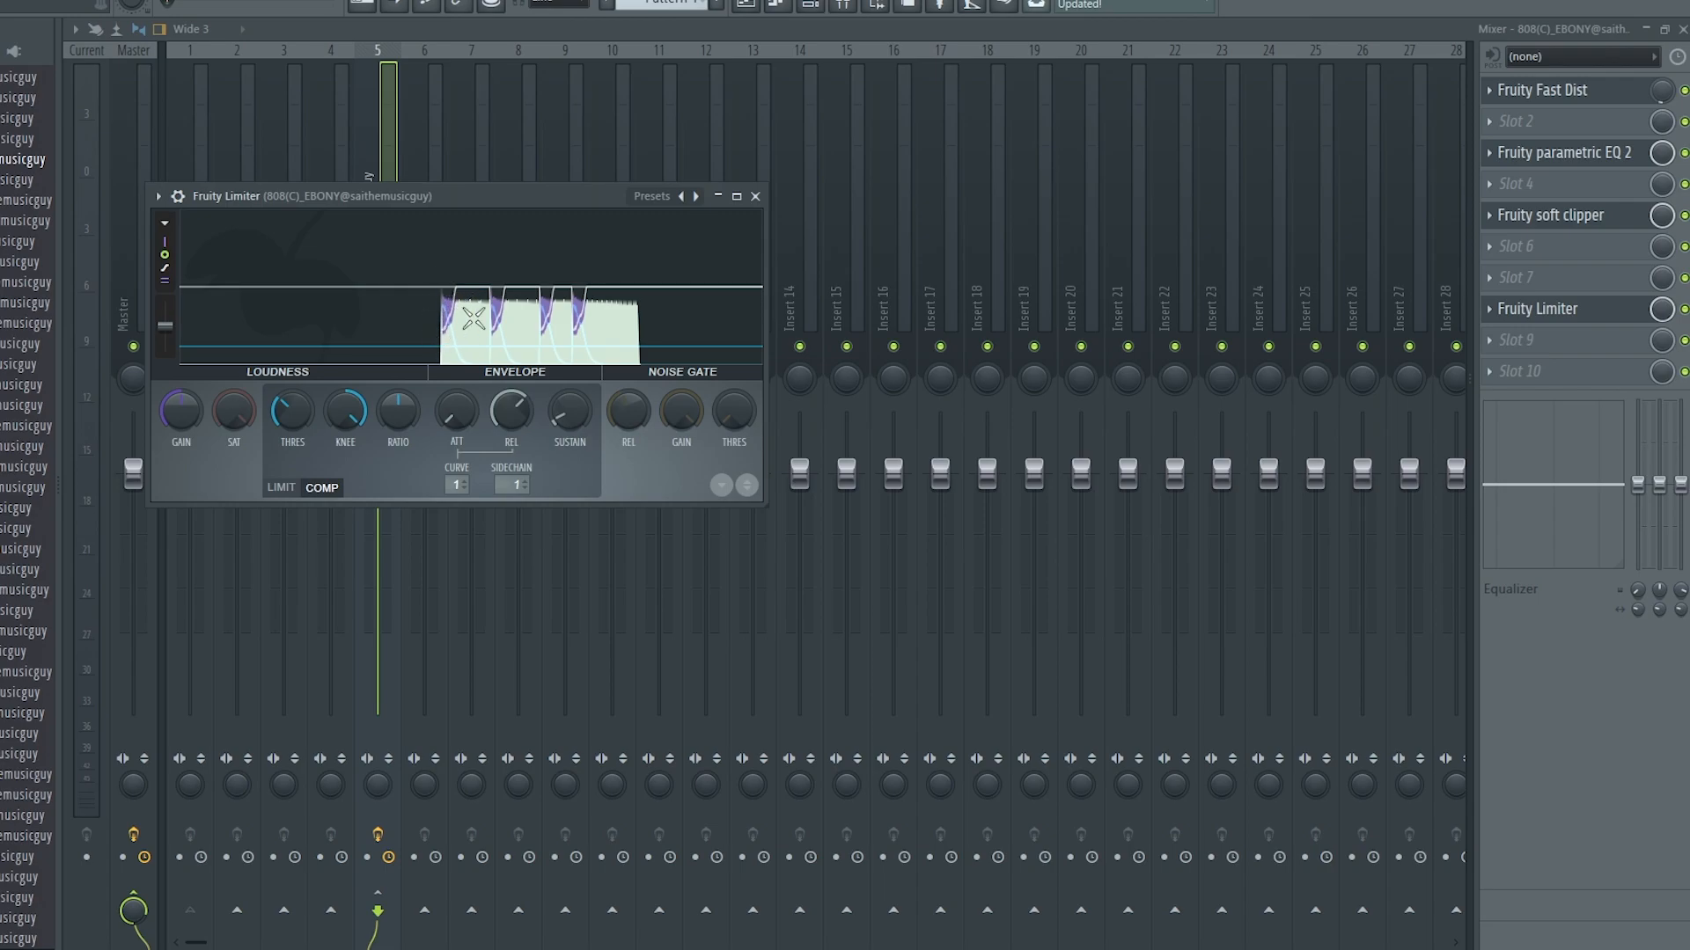
double_click(561, 199)
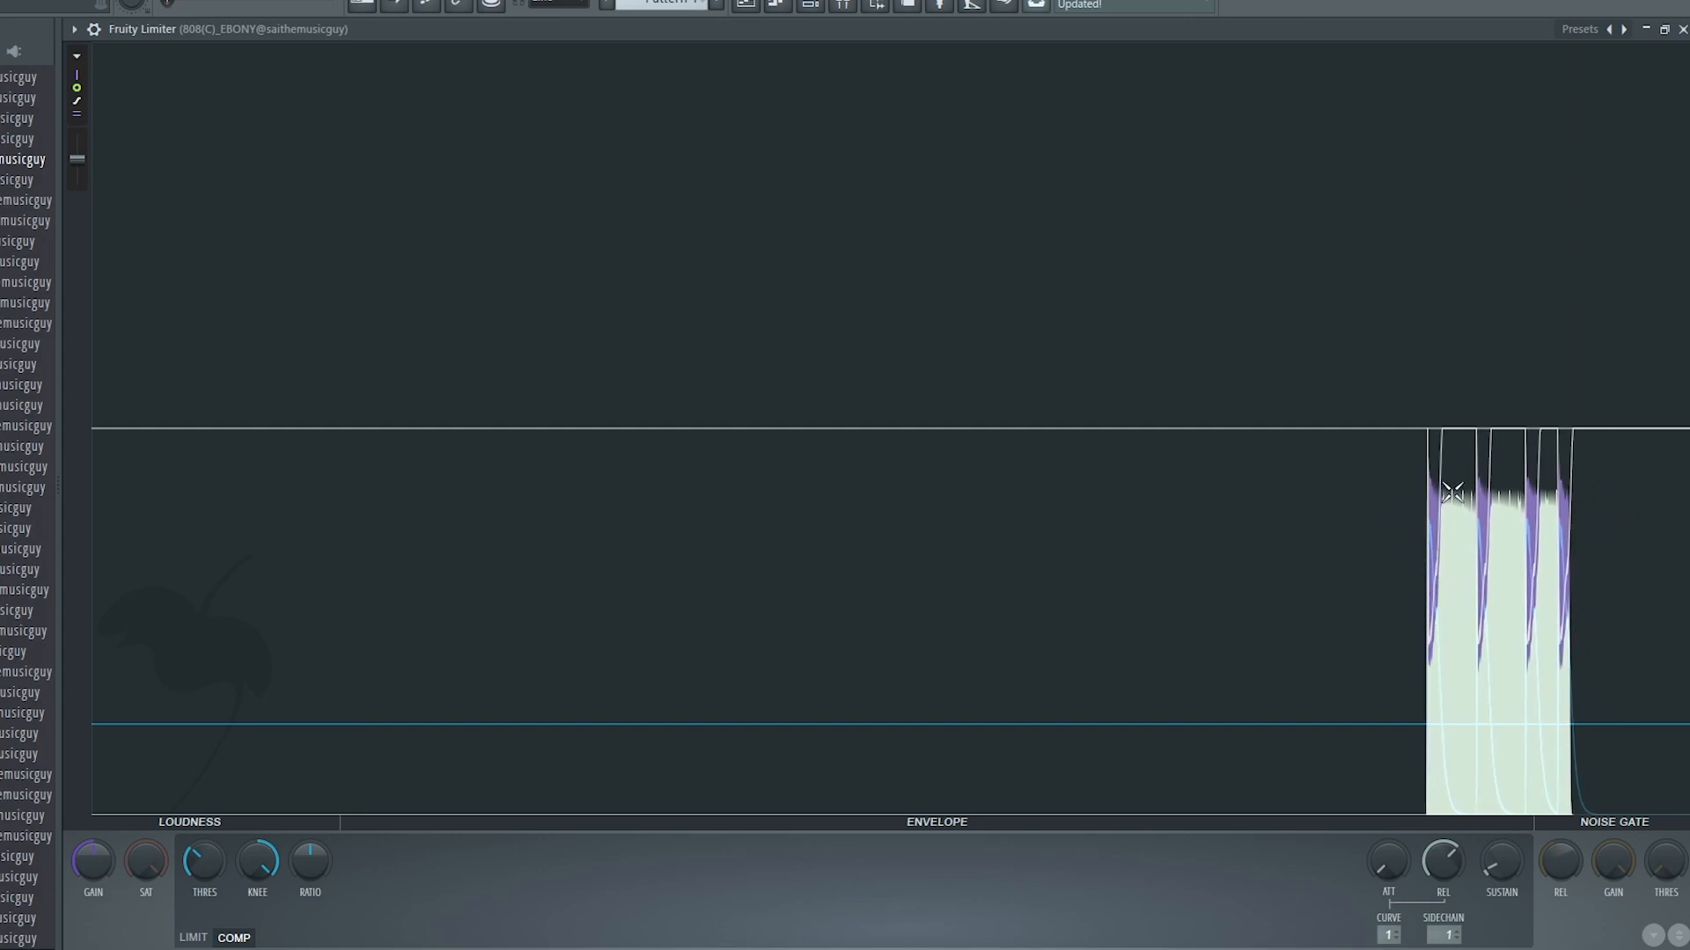
Step: Restore the maximized Fruity Limiter window to a smaller floating size and place it over the mixer
left_click(1682, 29)
left_click(1600, 309)
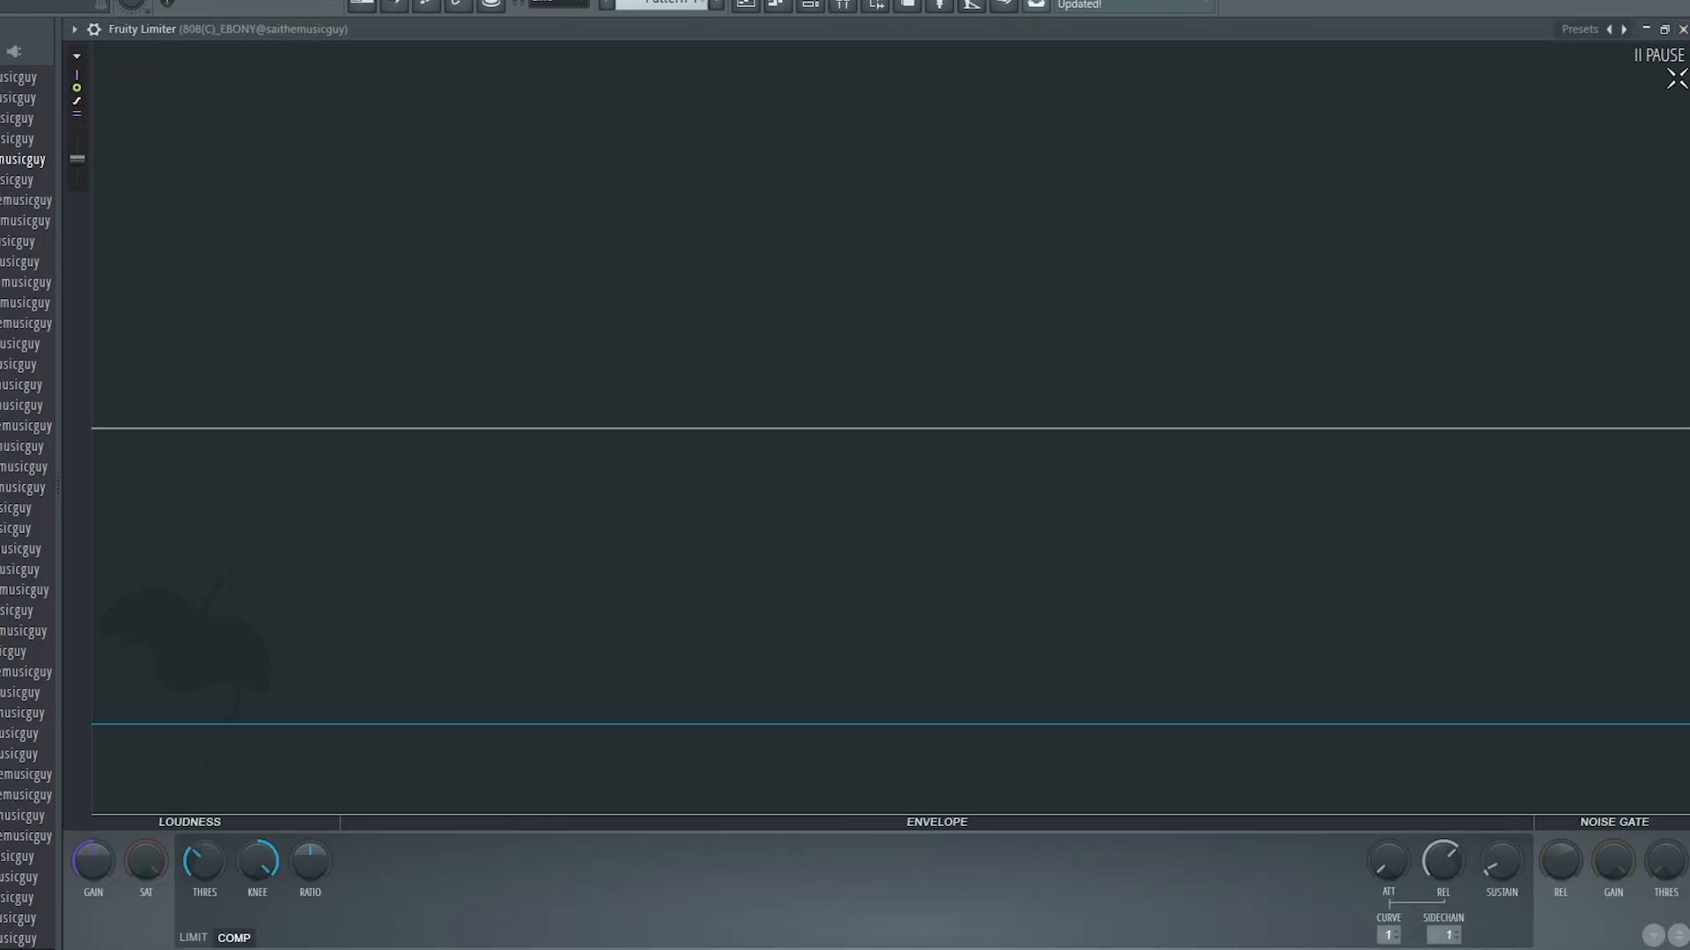
left_click(1682, 29)
left_click(1512, 309)
double_click(1219, 35)
left_click_drag(1012, 206, 1052, 151)
left_click_drag(191, 130, 597, 312)
left_click_drag(833, 315, 559, 150)
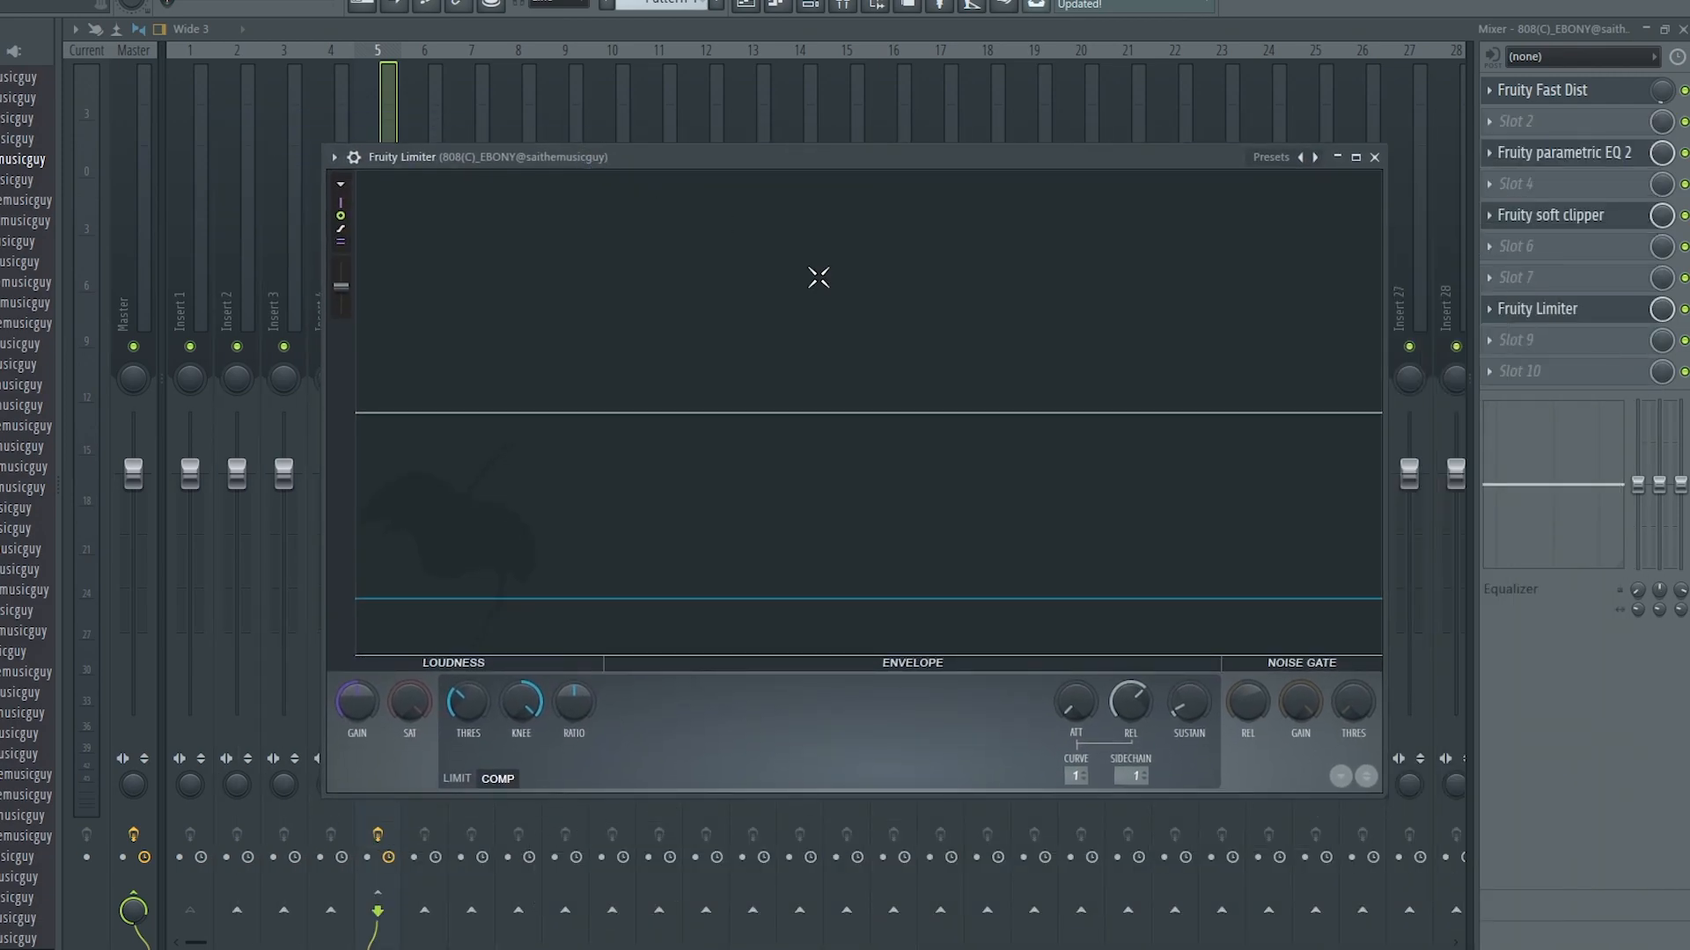
Step: Reopen Fruity Limiter from the 808's track and reduce the height of its window
left_click(1380, 797)
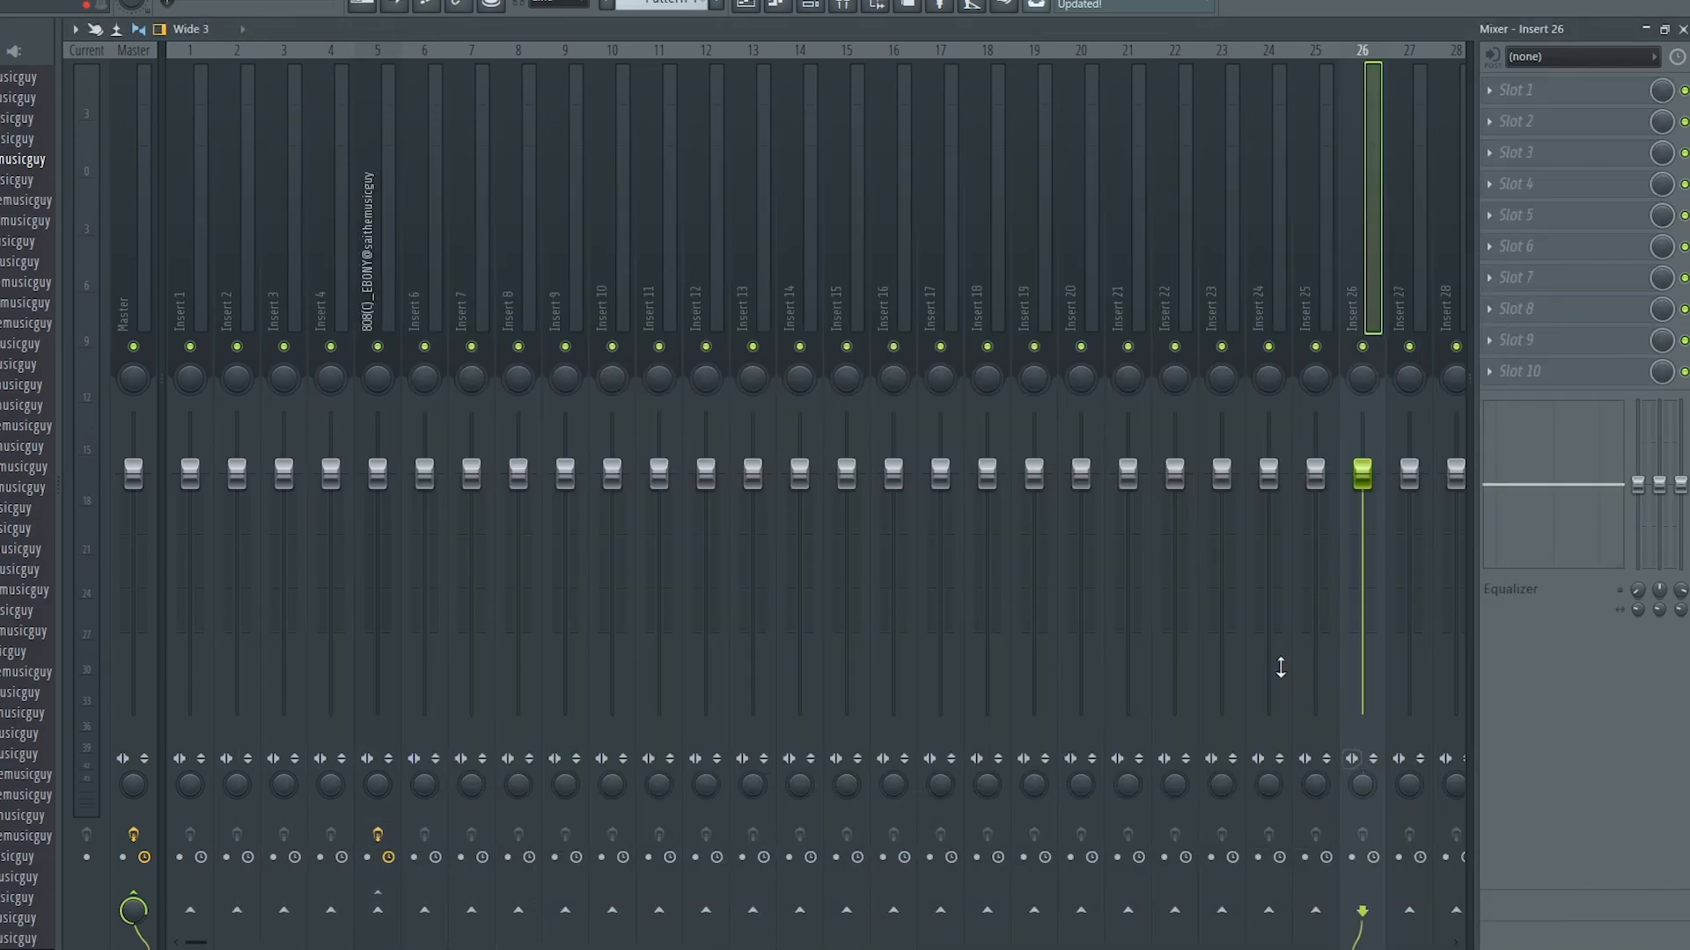
left_click(337, 242)
left_click(361, 225)
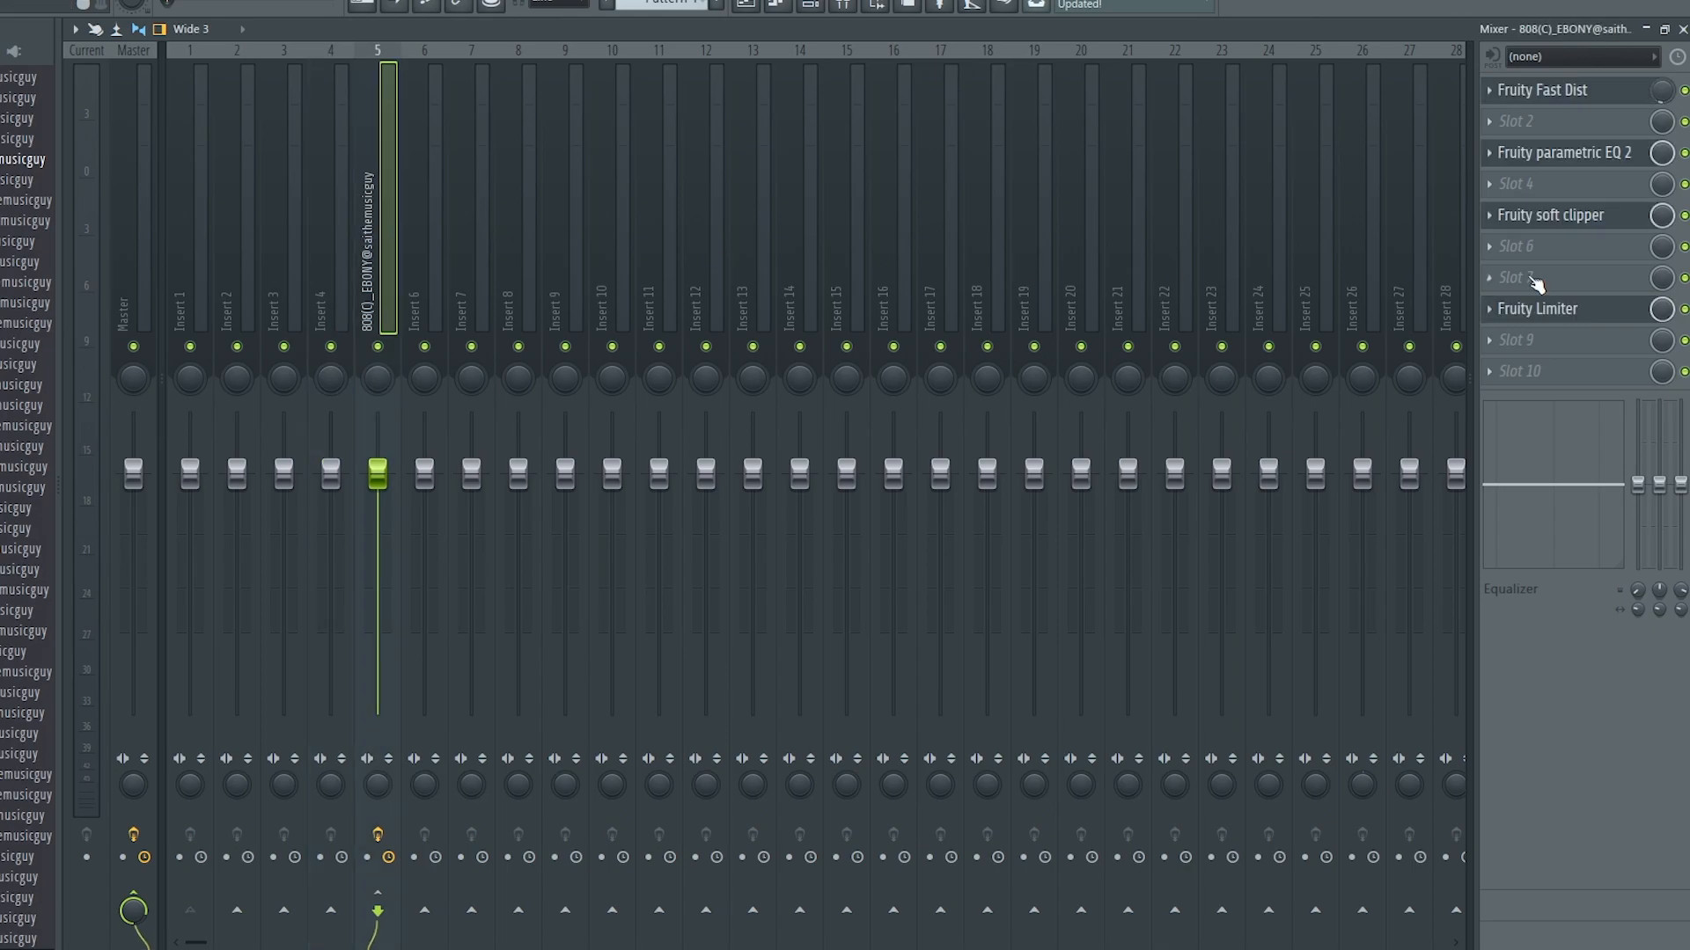
left_click(1538, 310)
left_click_drag(1377, 782, 1375, 636)
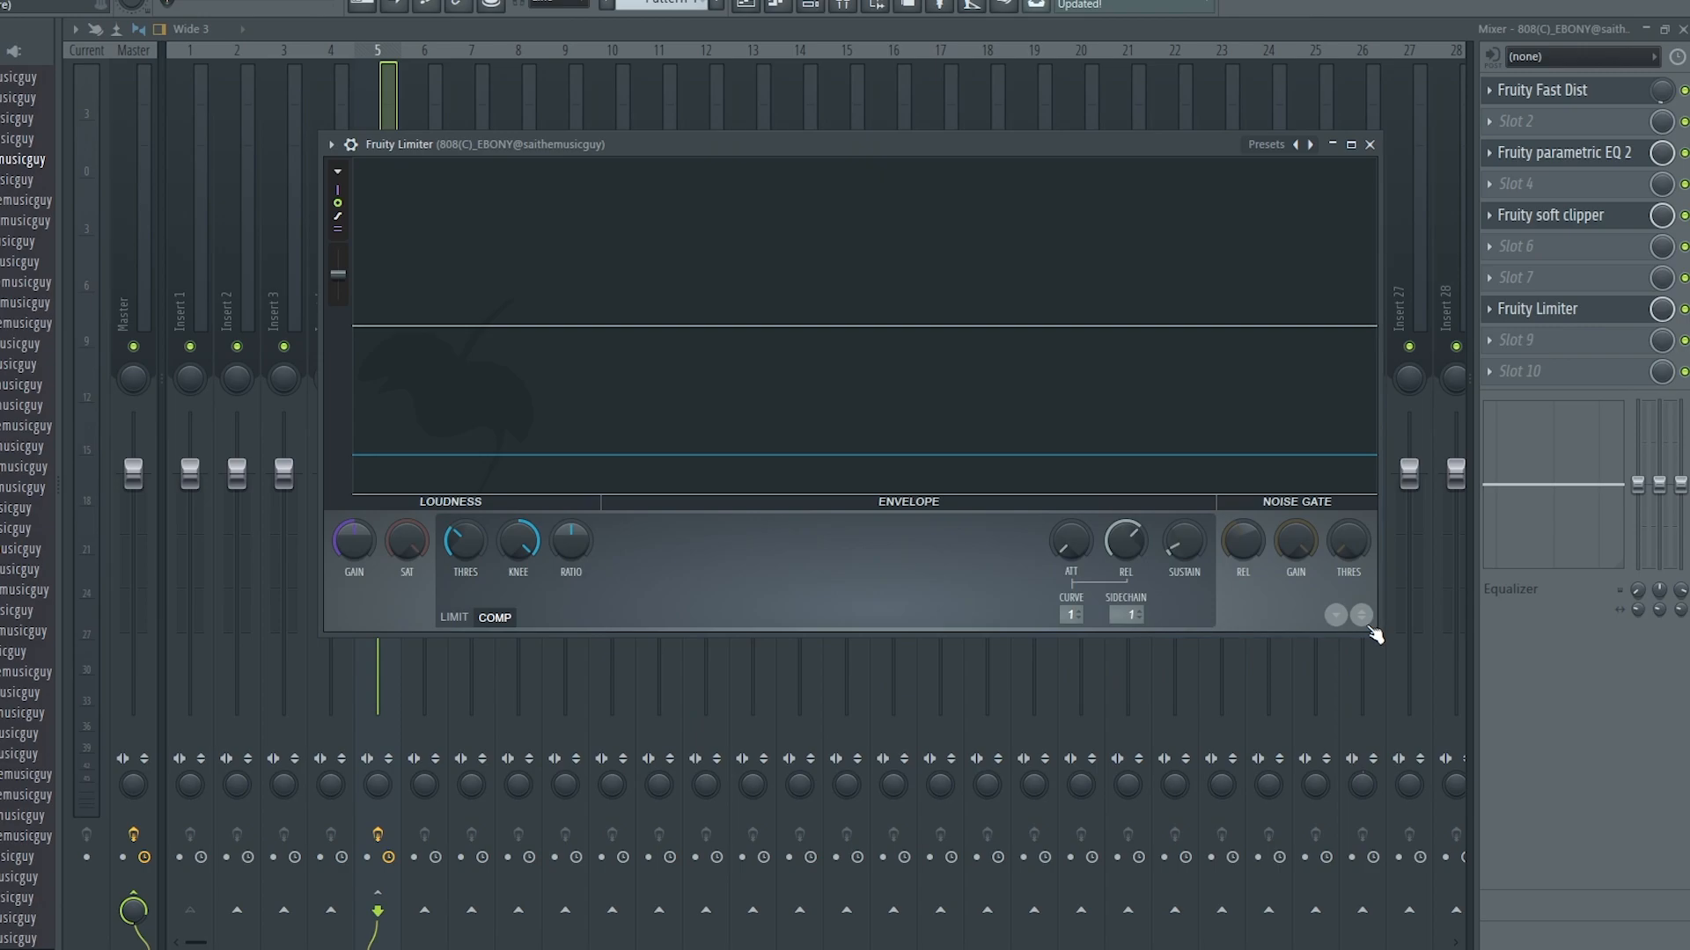